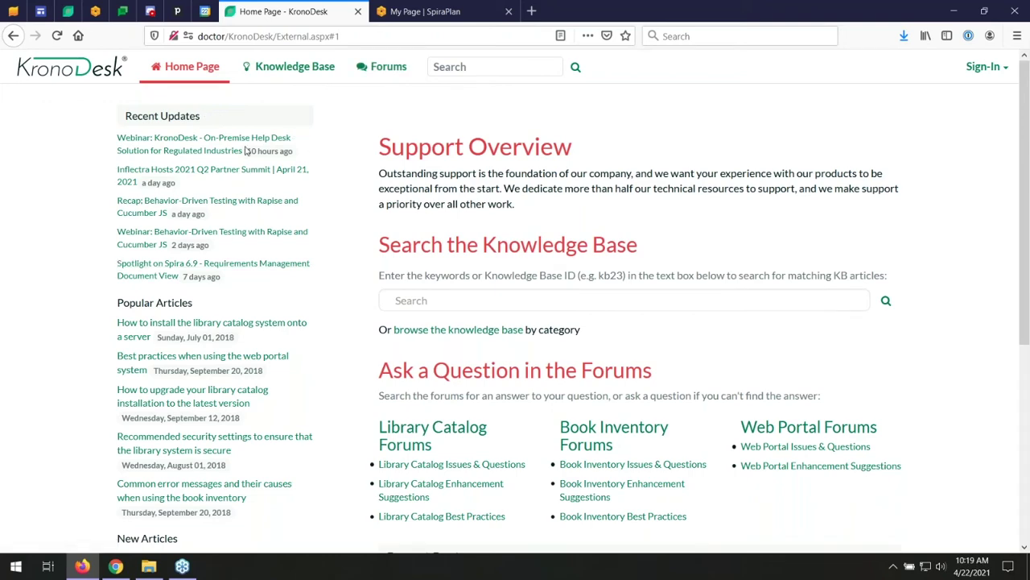
- Type 'installing pro' into the Home Page knowledge base search to list matching installation articles
mouse_move(247, 152)
scroll(89, 360, down, 5)
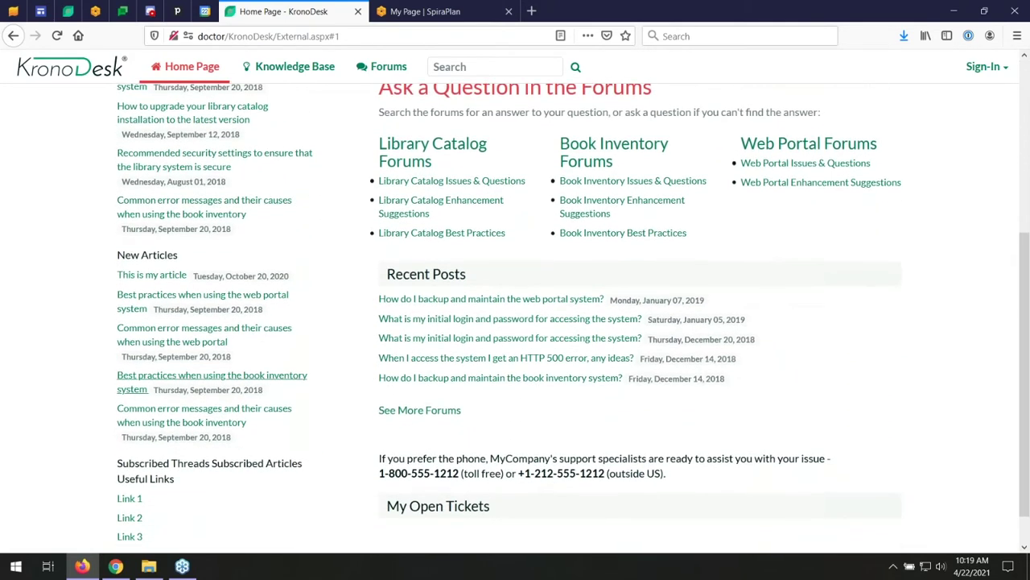
scroll(305, 238, up, 4)
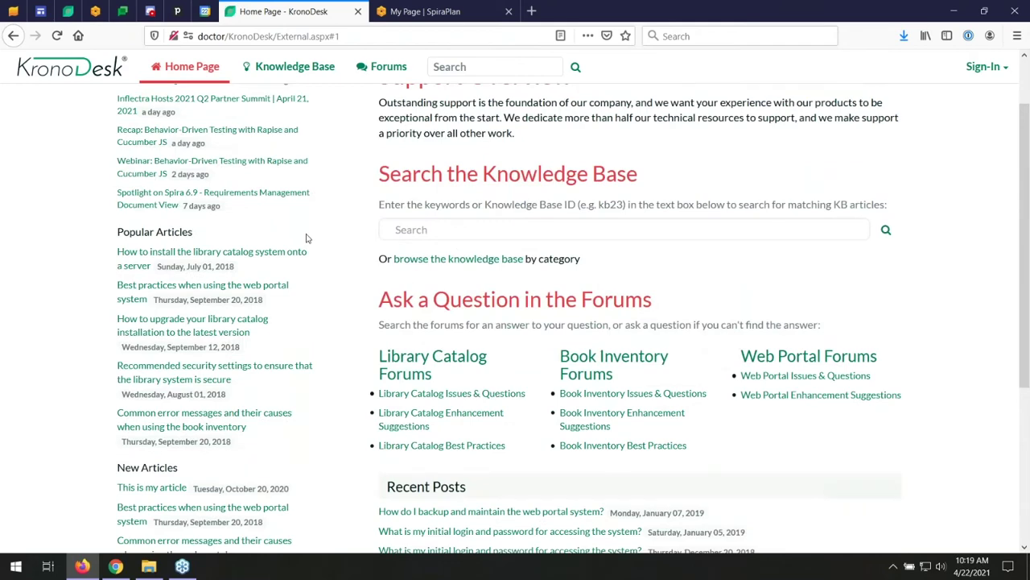
scroll(306, 238, up, 1)
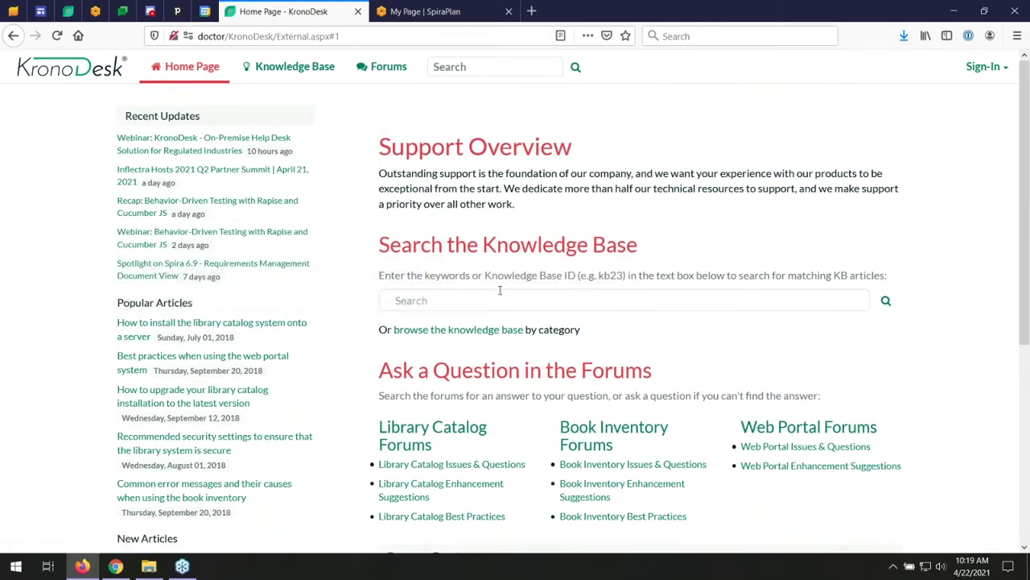
click(499, 294)
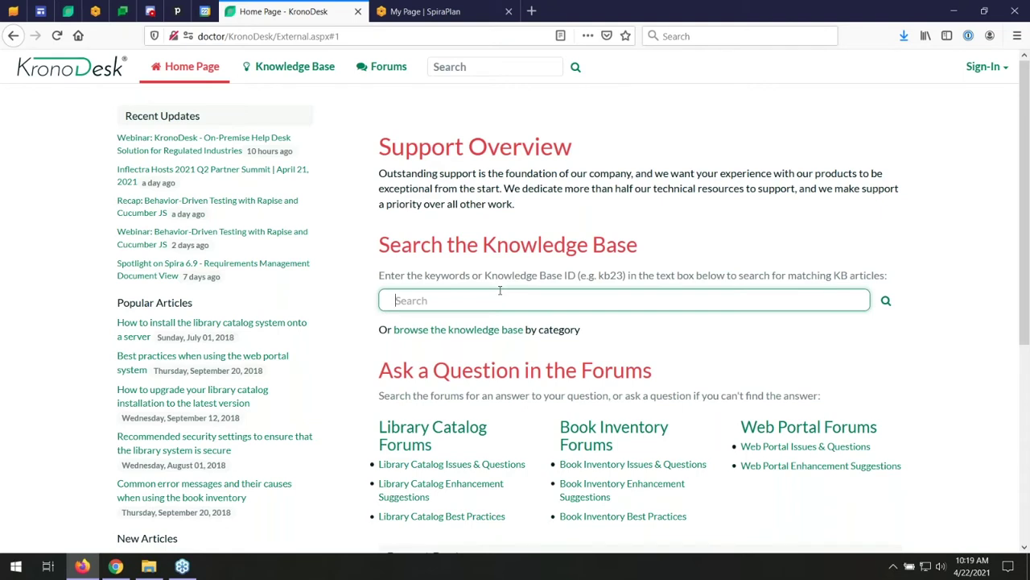
text(installing pro)
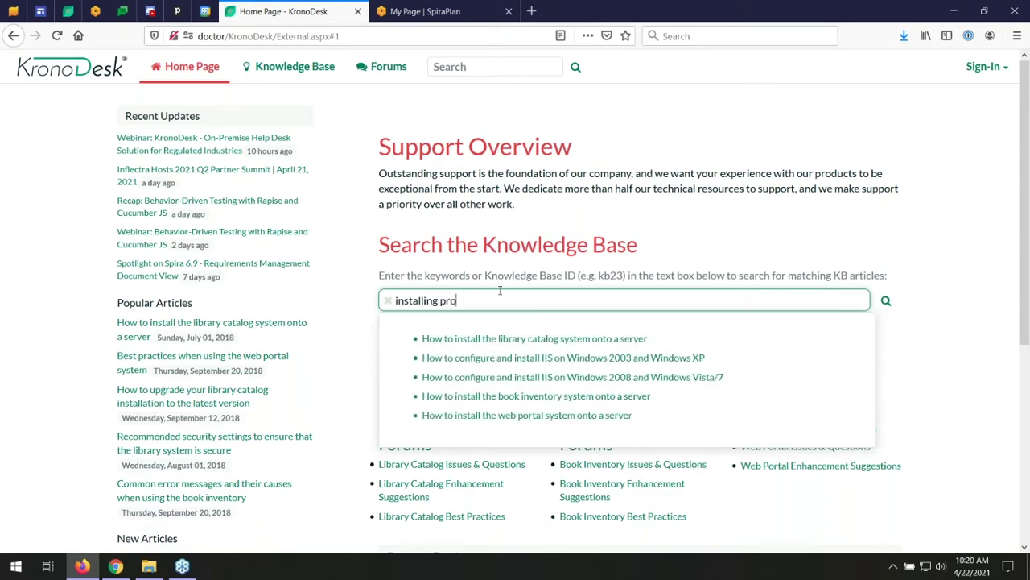
- Open and read the KB1 article on installing the library catalog system onto a server
click(519, 340)
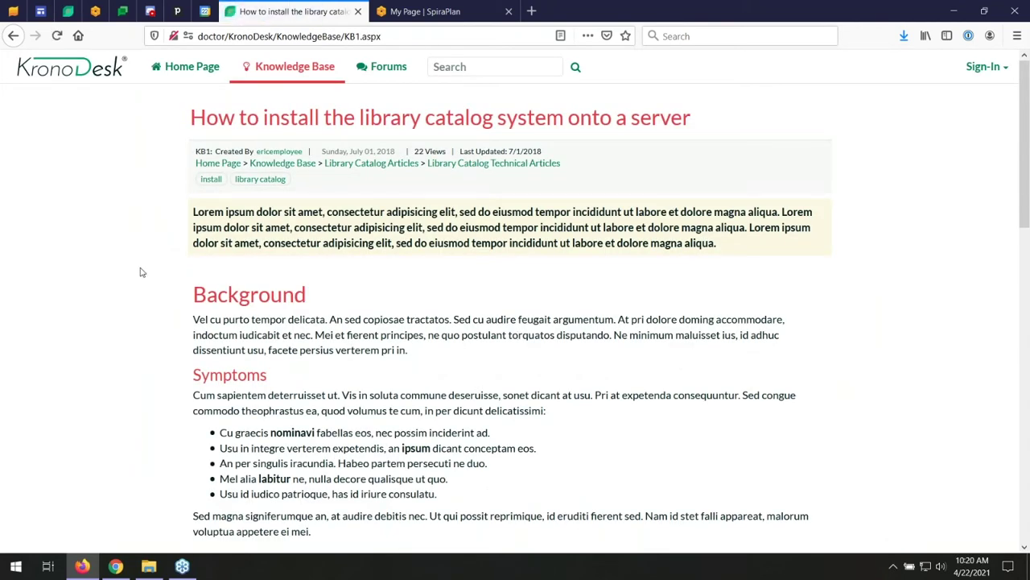
scroll(321, 414, down, 10)
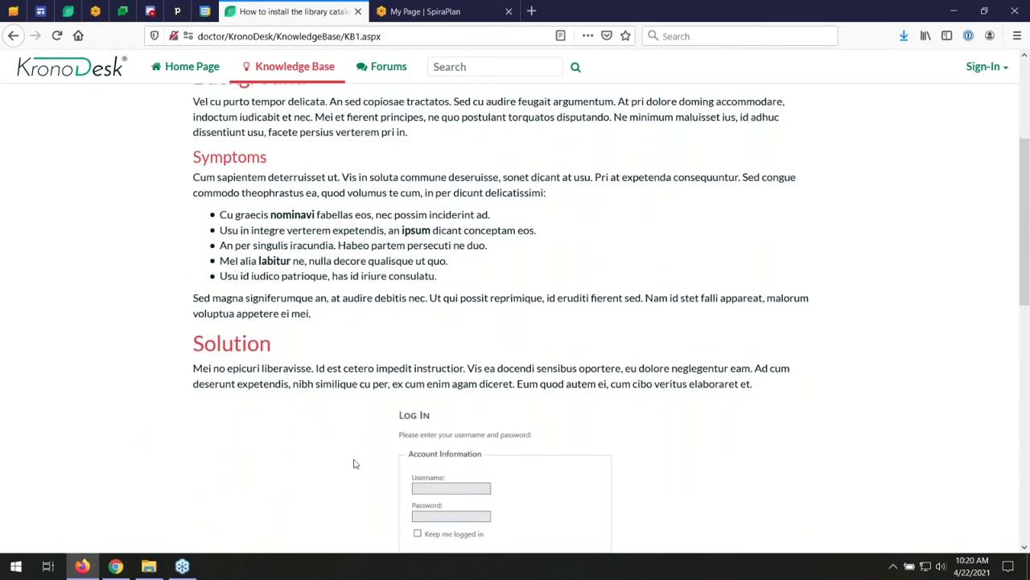
scroll(515, 322, down, 5)
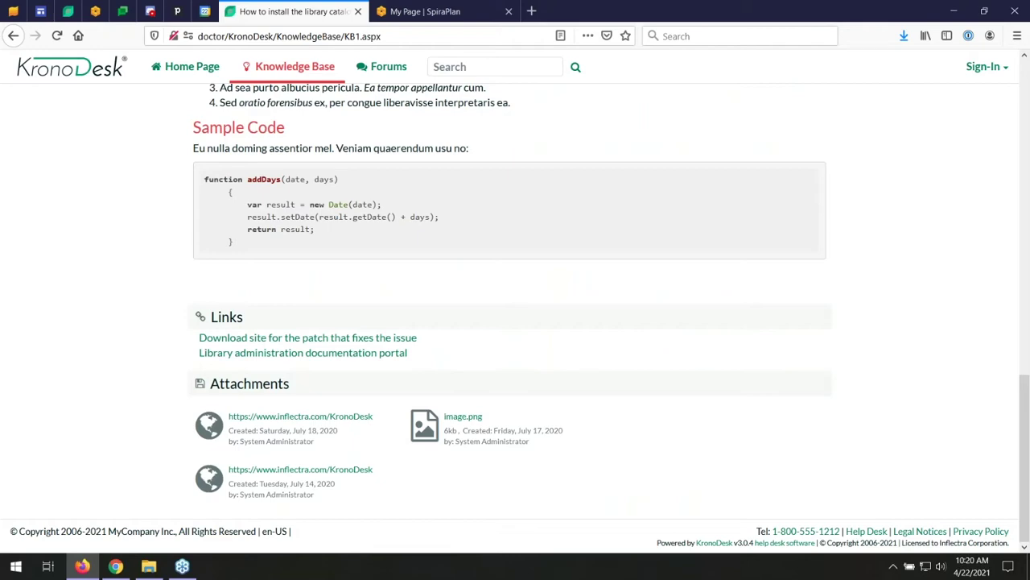
scroll(330, 177, up, 15)
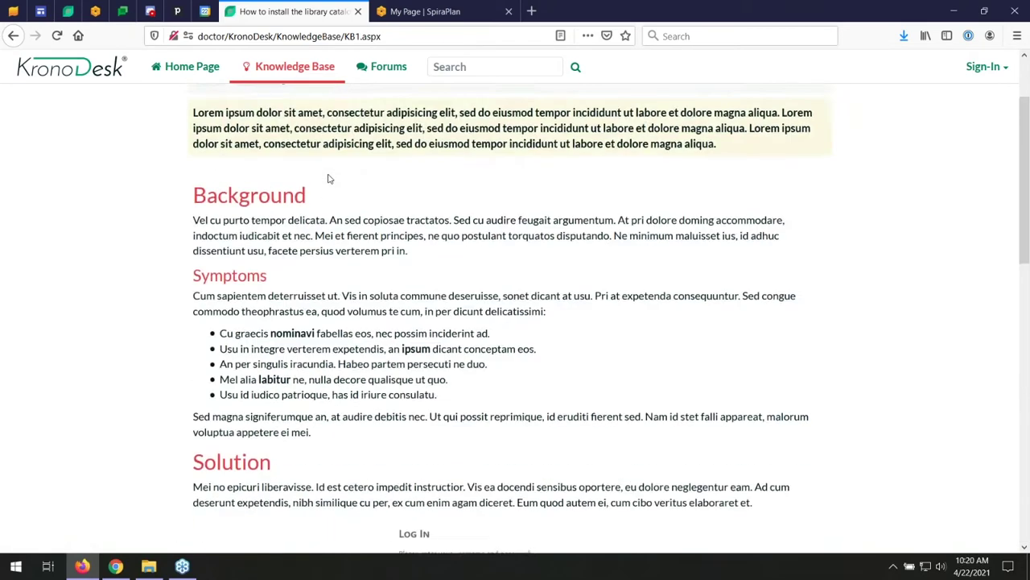
scroll(327, 179, up, 2)
- Search the site for 'install' and open the TH13 web portal install thread from the results
click(486, 67)
text(install)
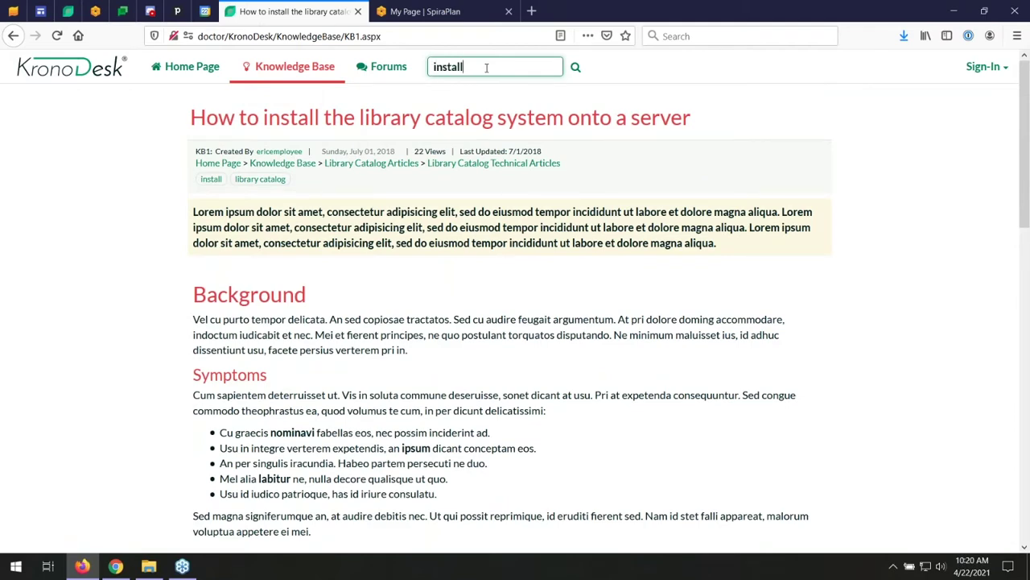
key(Return)
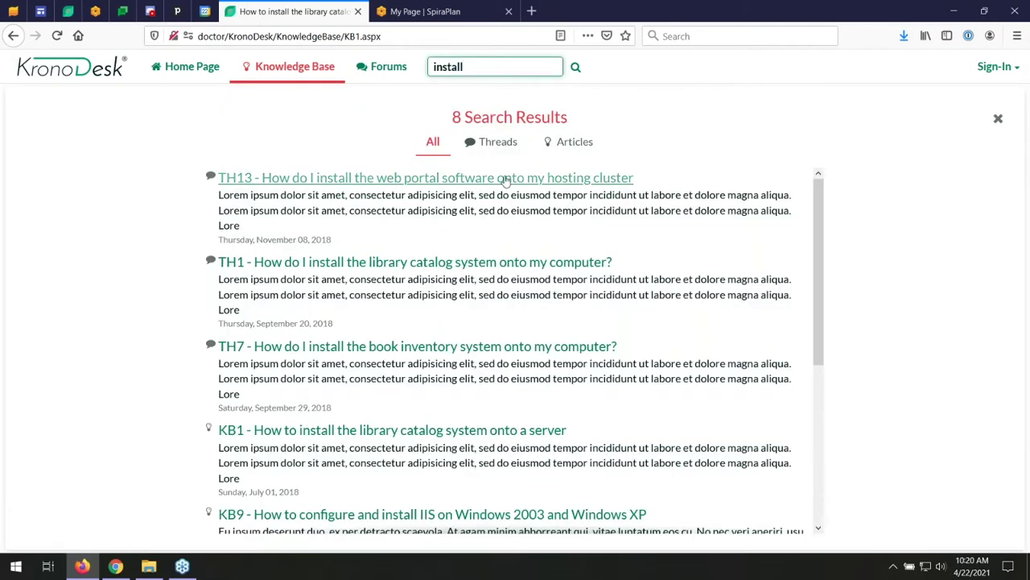
click(506, 178)
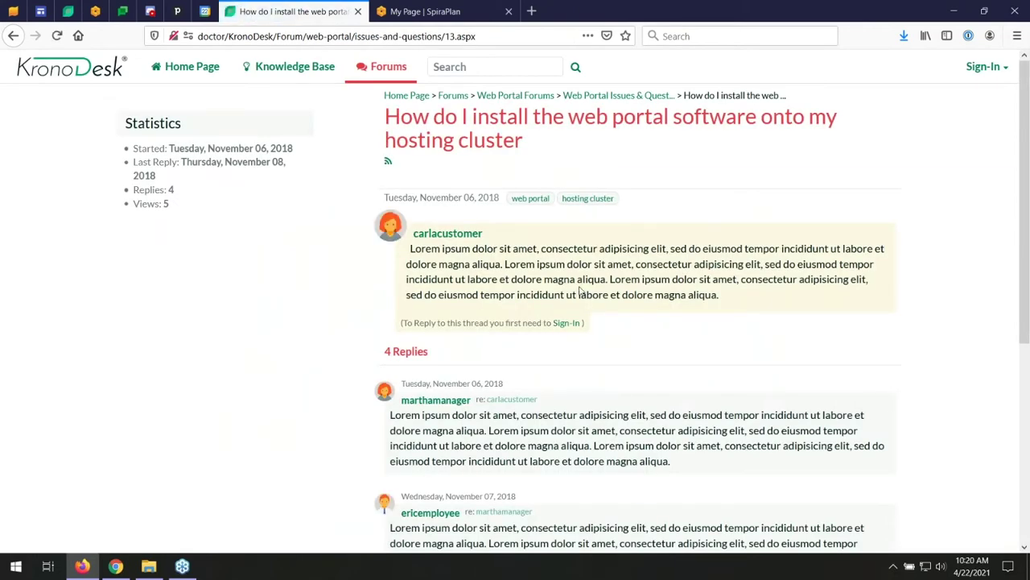
- Scroll through the TH13 thread's replies, then go to the Customer Forums overview
scroll(642, 178, down, 5)
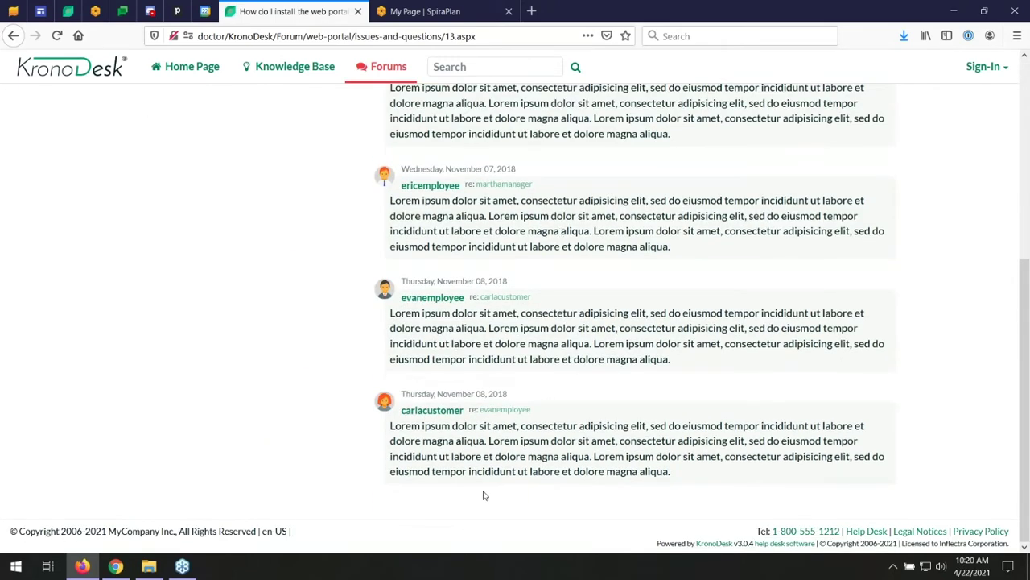
scroll(458, 99, up, 4)
scroll(458, 99, up, 3)
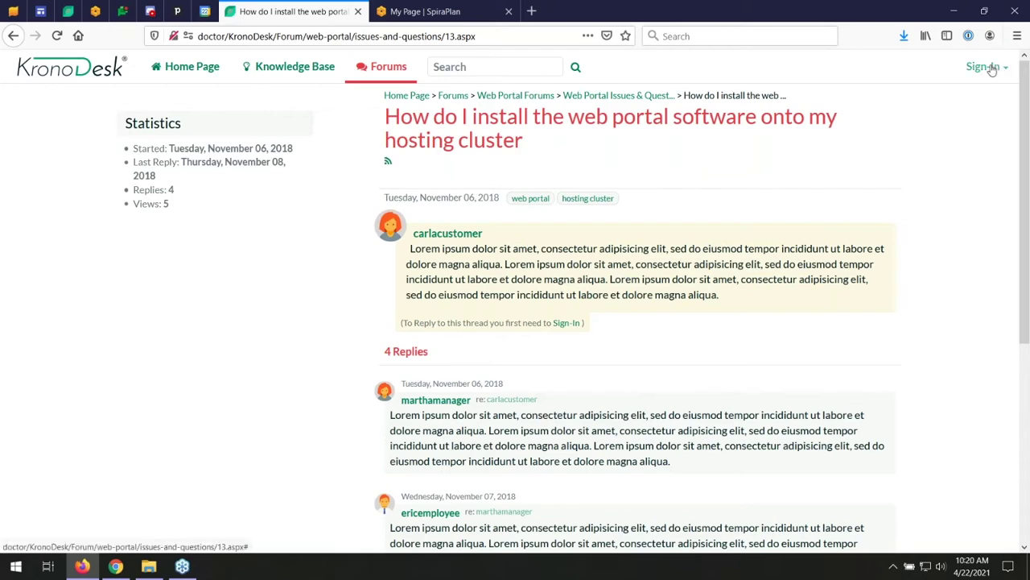
click(365, 67)
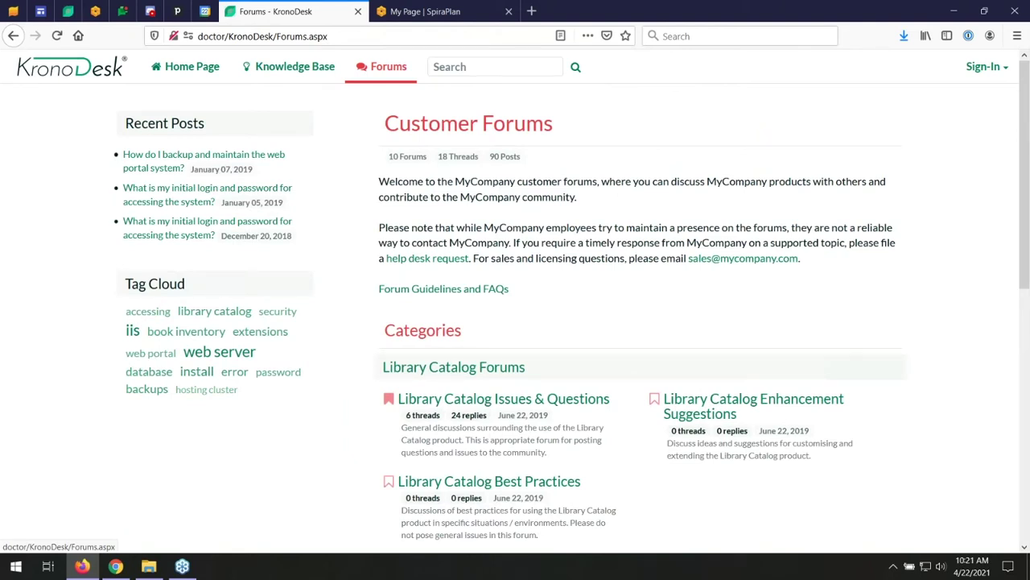
- Read the forums welcome text and open the Library Catalog Issues & Questions forum
drag(379, 179, 801, 259)
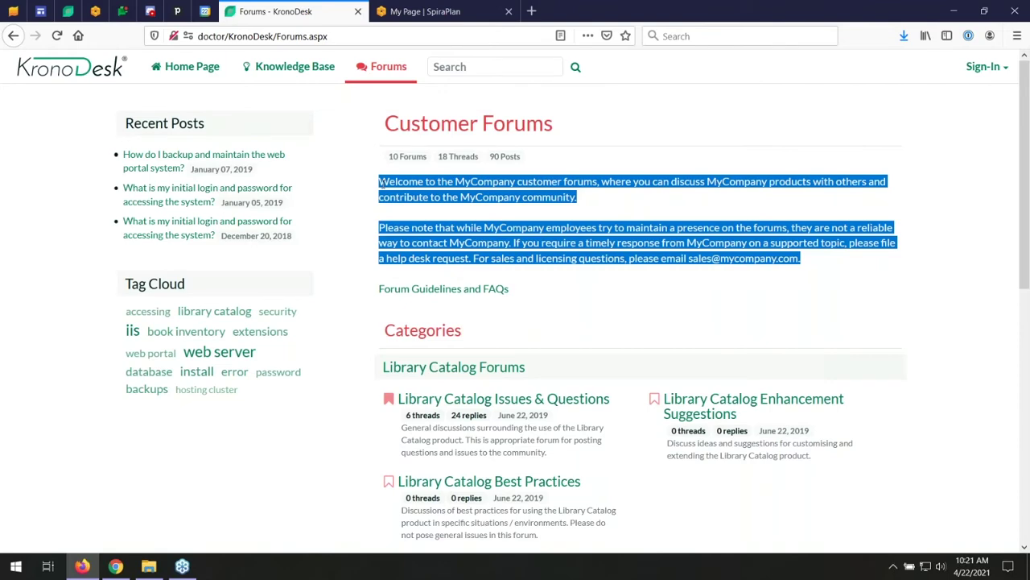
scroll(441, 227, down, 2)
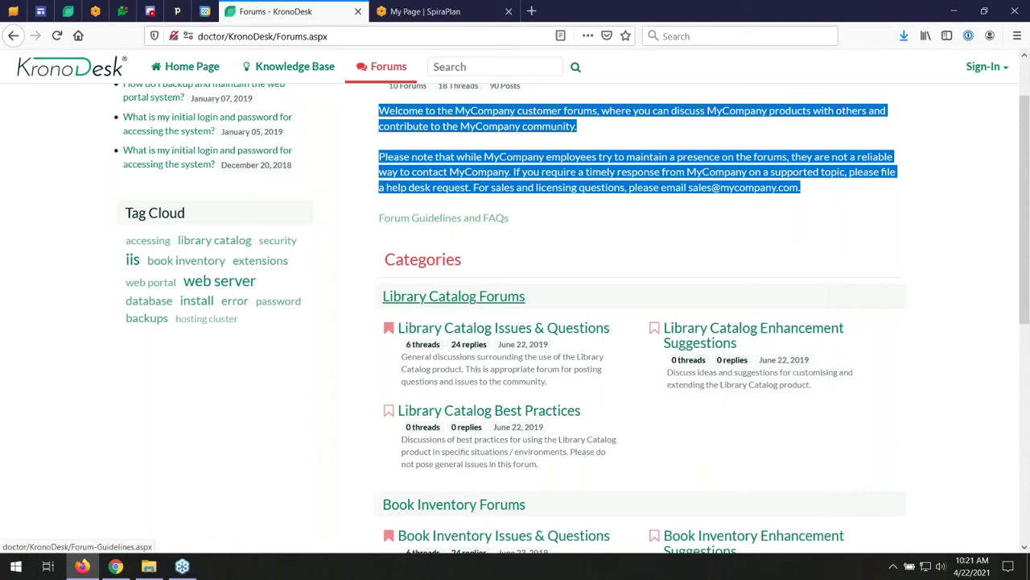
scroll(446, 193, down, 3)
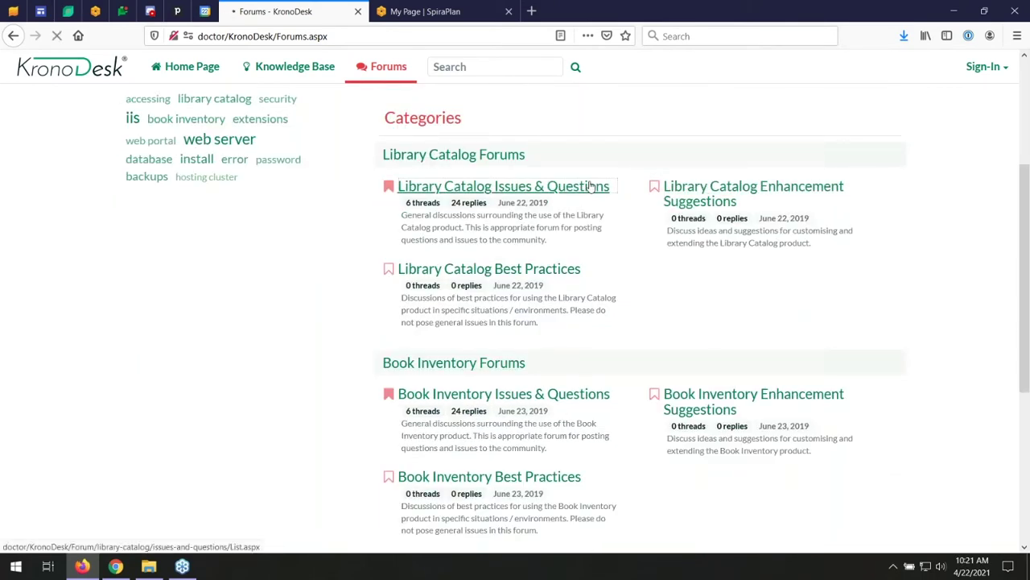
click(590, 186)
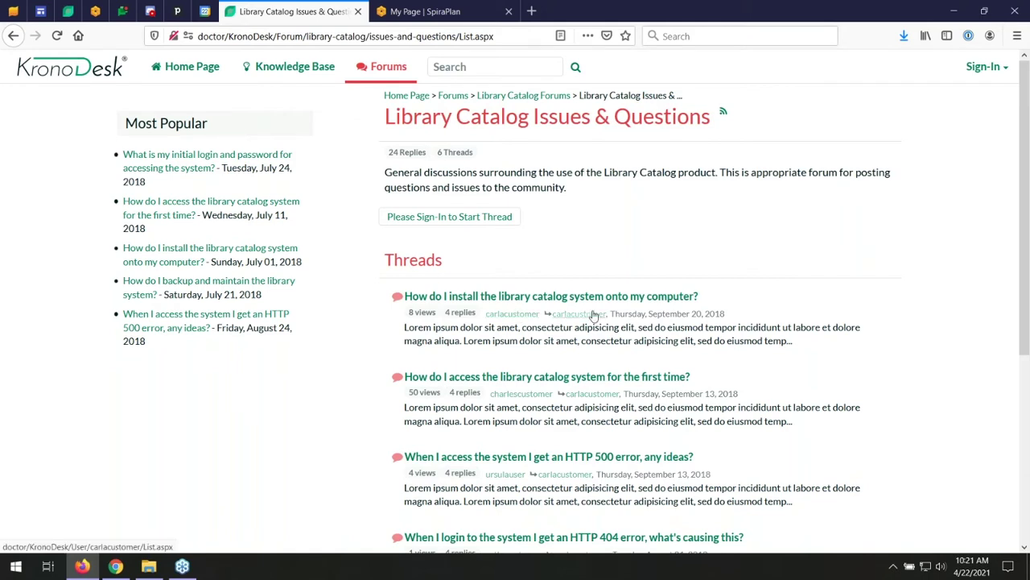
- View a poster's profile, read the first-time library catalog access thread, then go to Knowledge Base
click(506, 474)
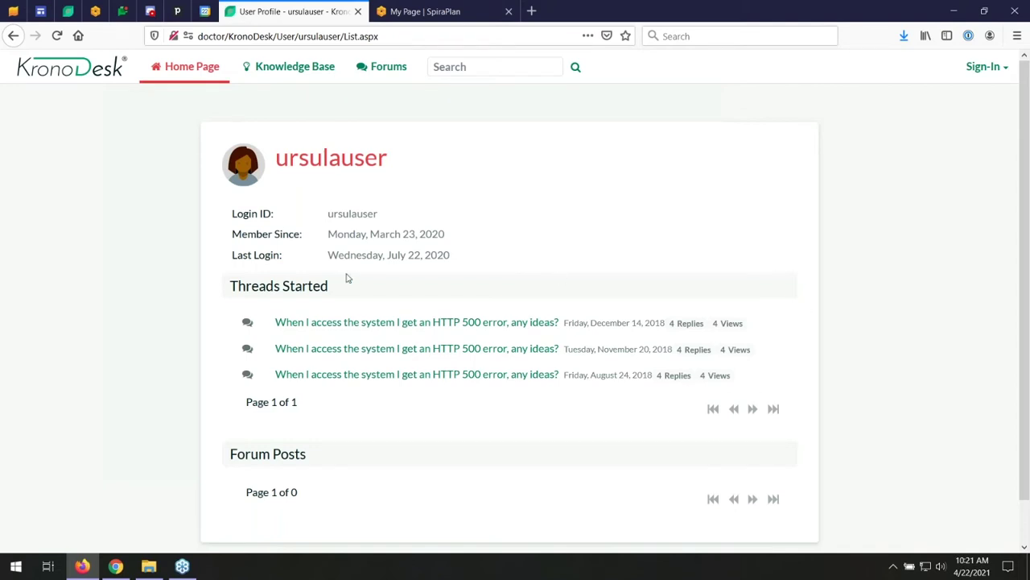
key(alt+Left)
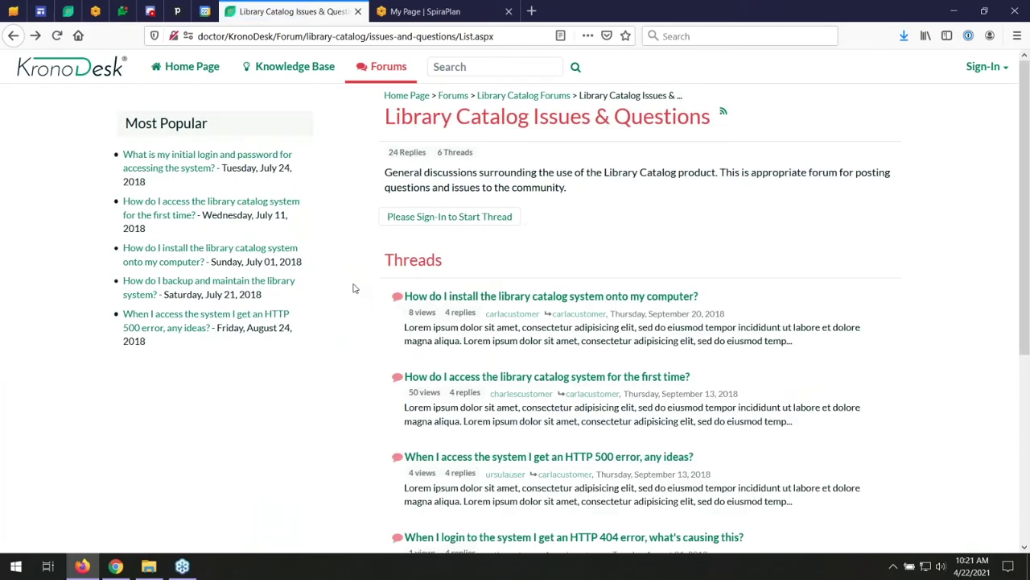
click(475, 377)
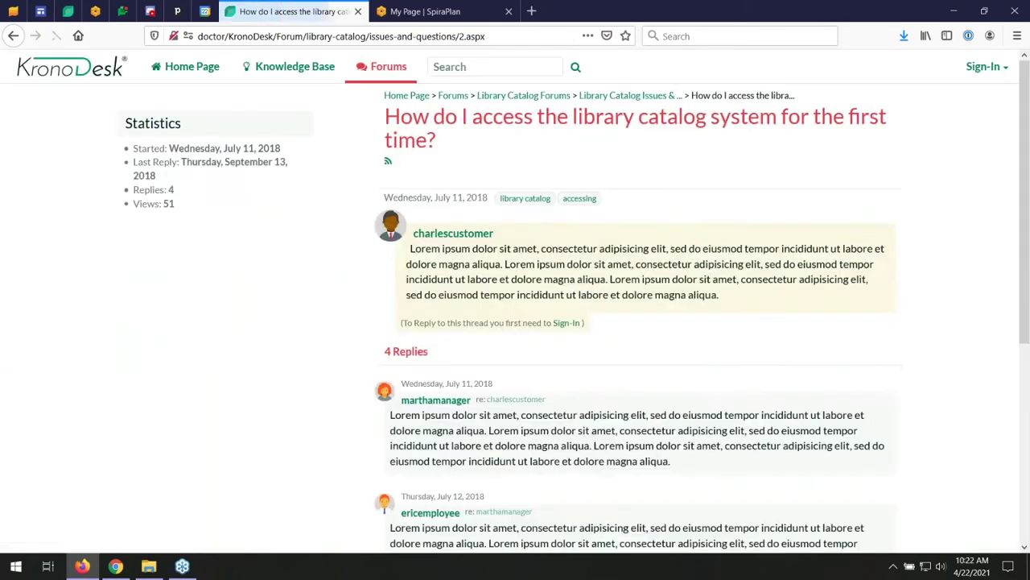
scroll(628, 322, down, 5)
scroll(628, 322, up, 4)
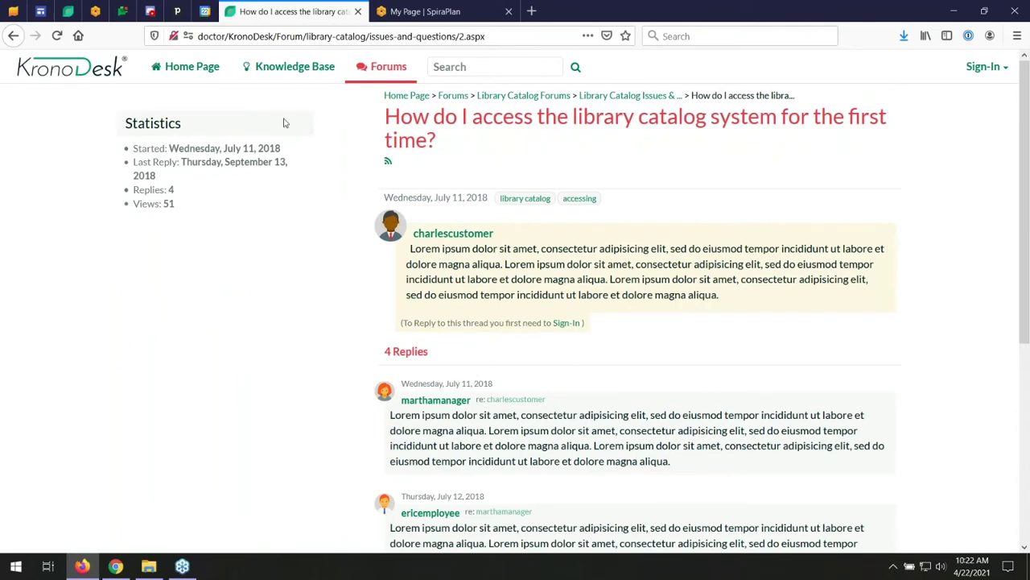
click(290, 68)
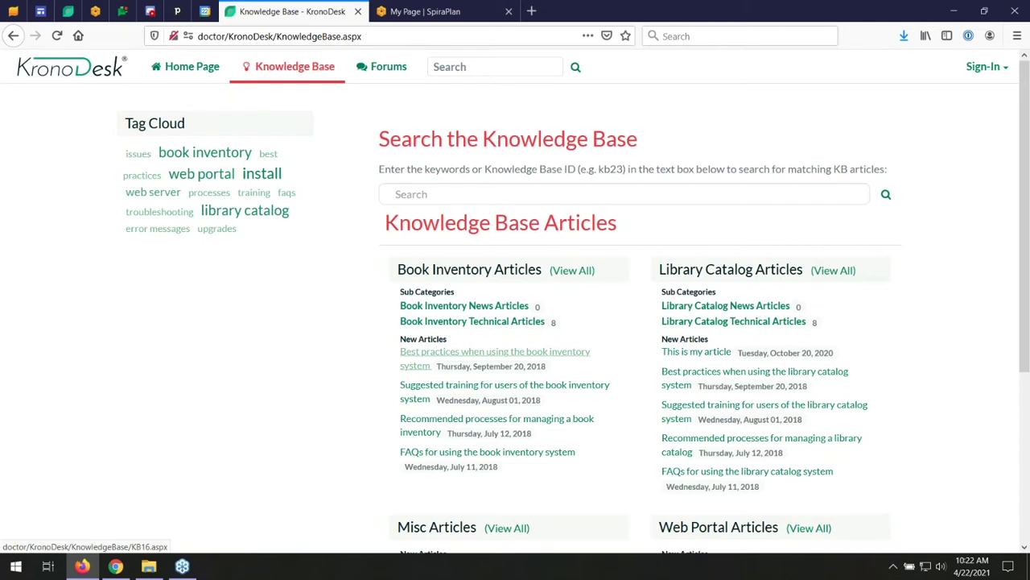
- Sign in through the Sign-In dropdown with the customer account's login ID and password
click(982, 71)
click(916, 102)
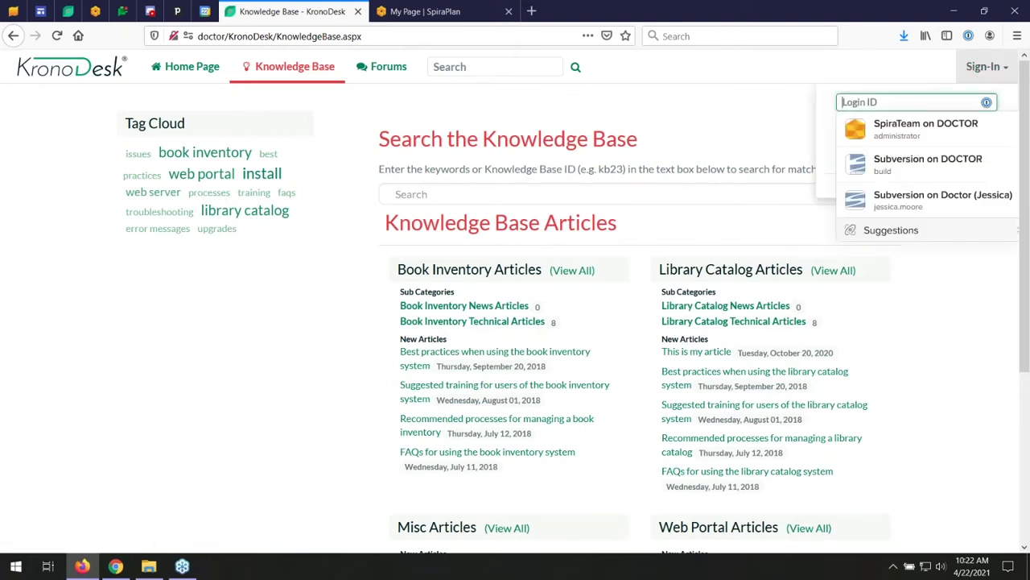
text(c)
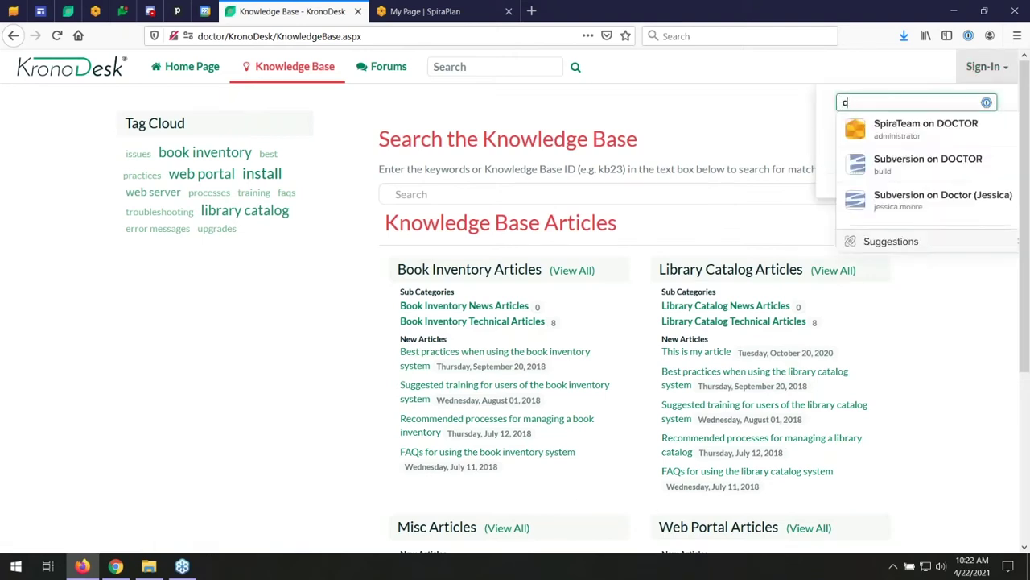
text(athycustomer)
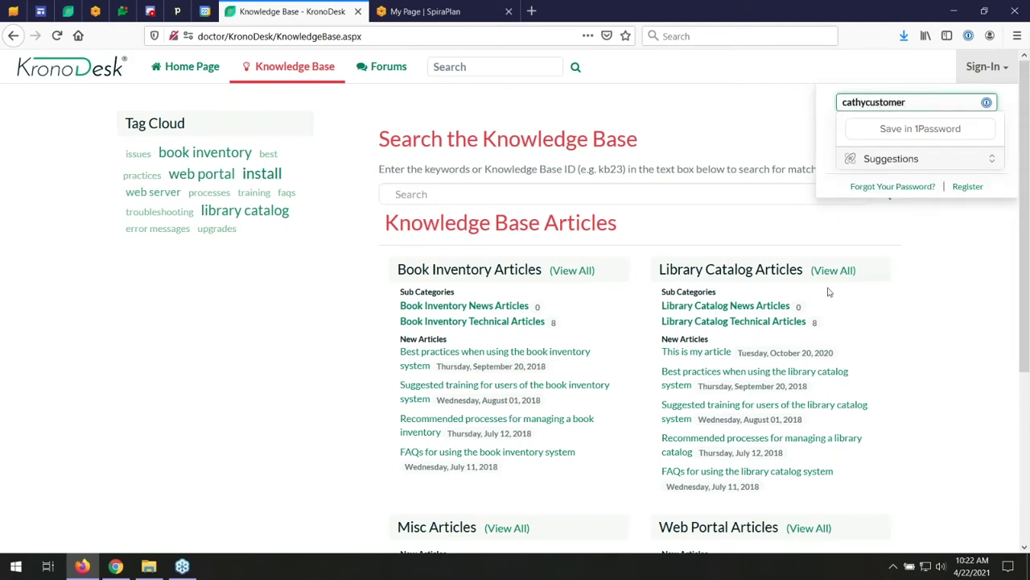
click(837, 145)
click(876, 123)
text(************)
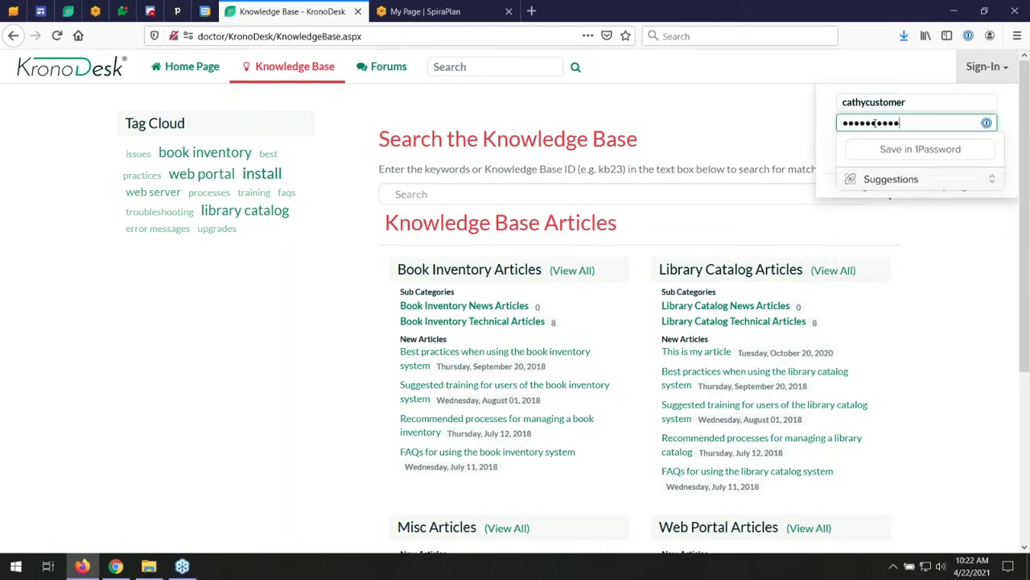
key(Return)
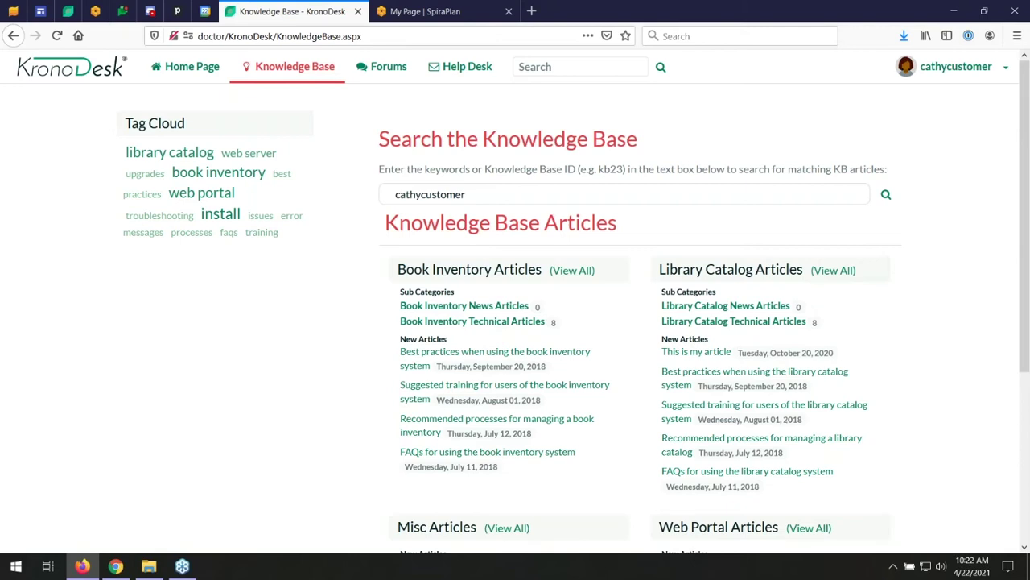
scroll(524, 129, down, 3)
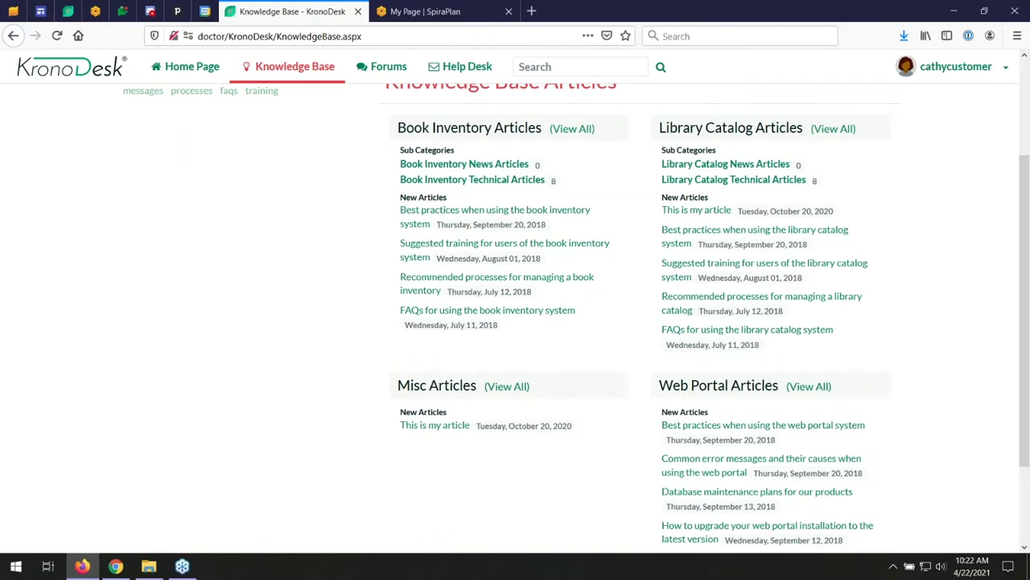
scroll(588, 231, down, 2)
scroll(588, 231, up, 4)
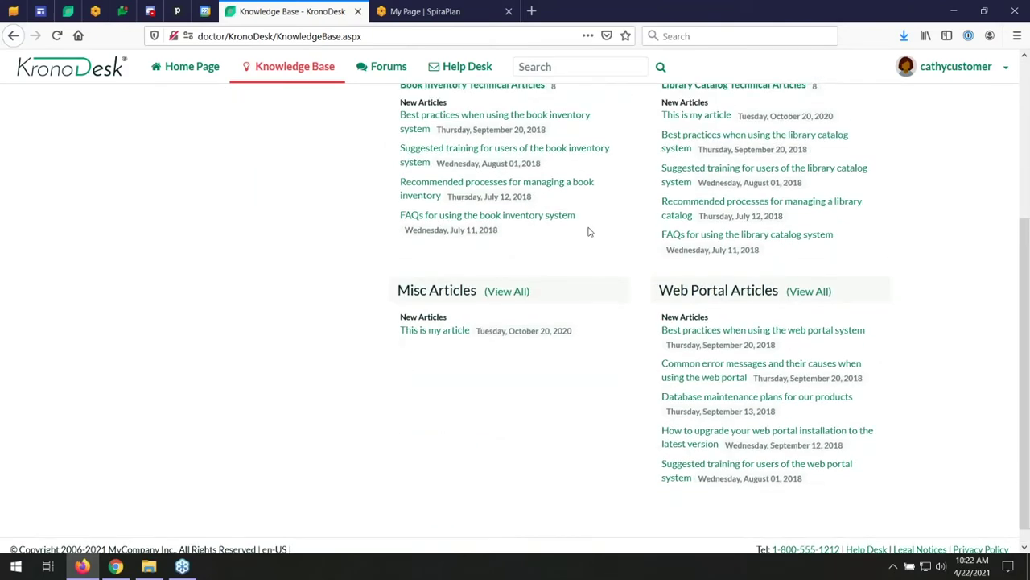
click(206, 68)
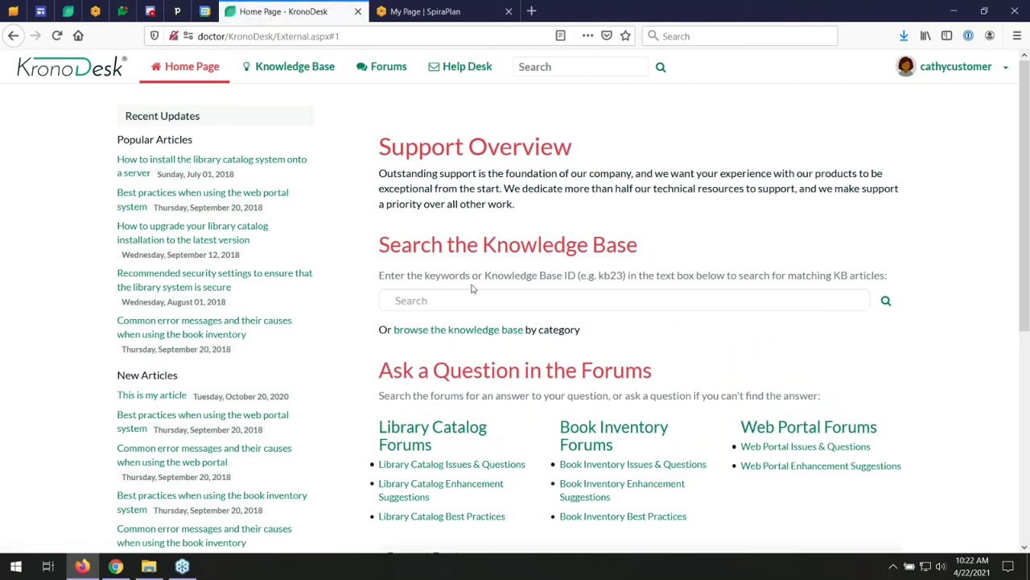
scroll(602, 297, down, 3)
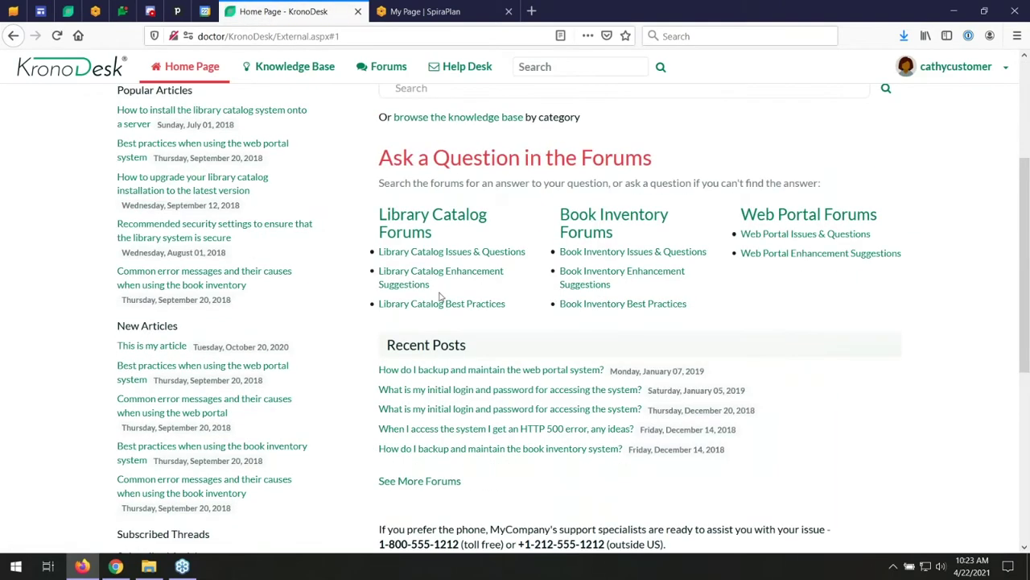
scroll(439, 297, down, 3)
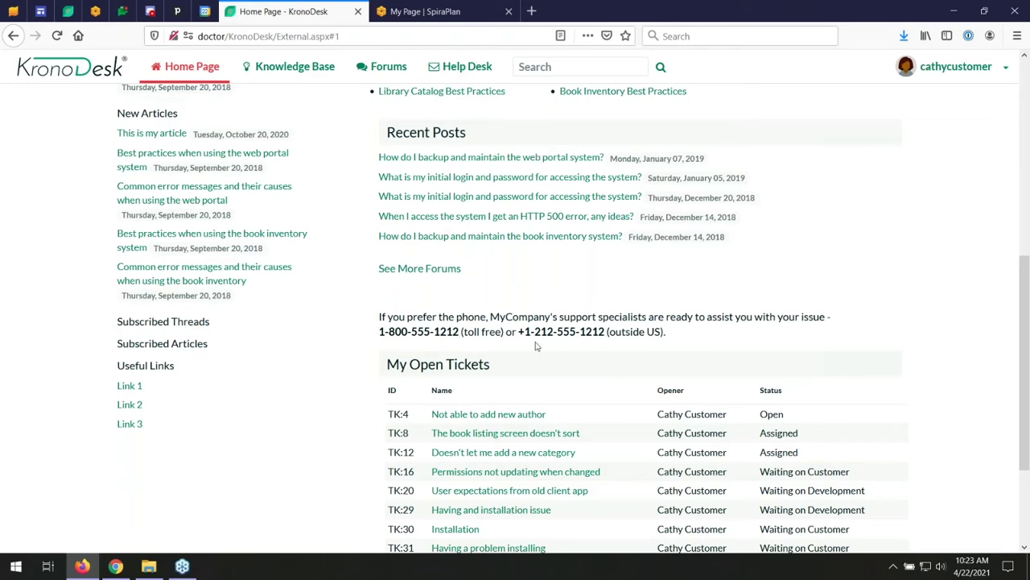
scroll(466, 305, down, 2)
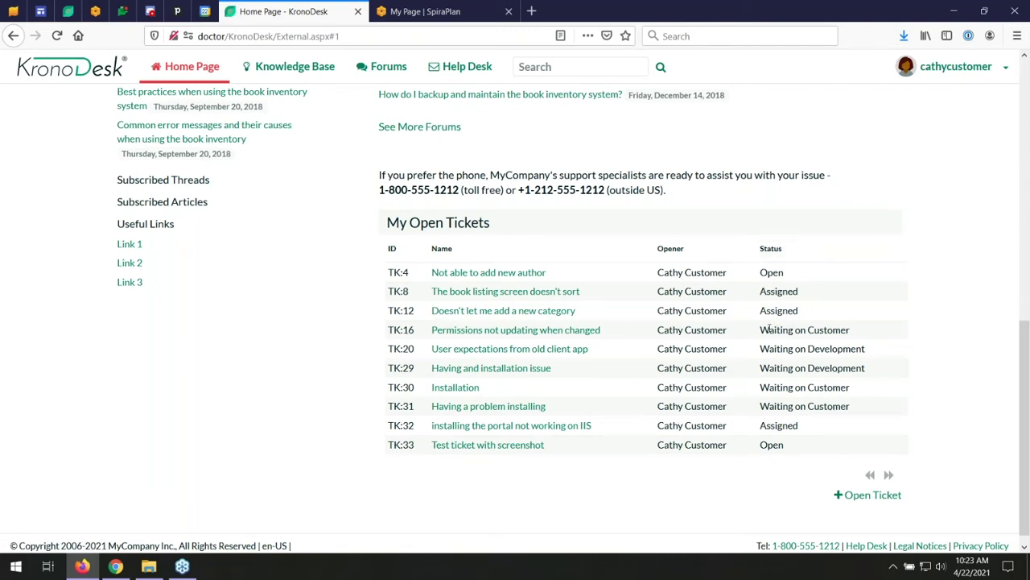
drag(761, 329, 855, 331)
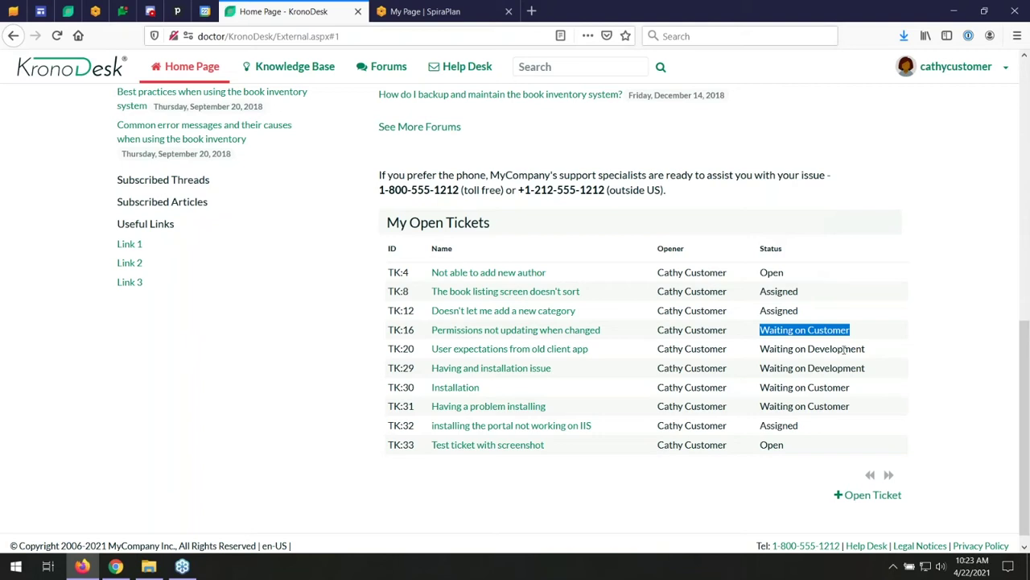
click(869, 495)
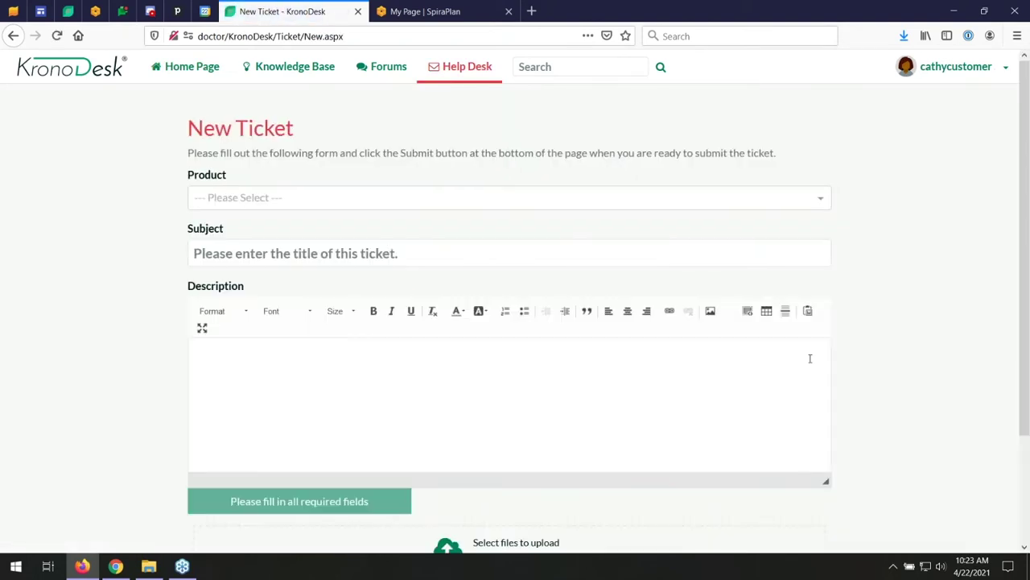
- Choose Library Catalog System as the new ticket's product
click(260, 197)
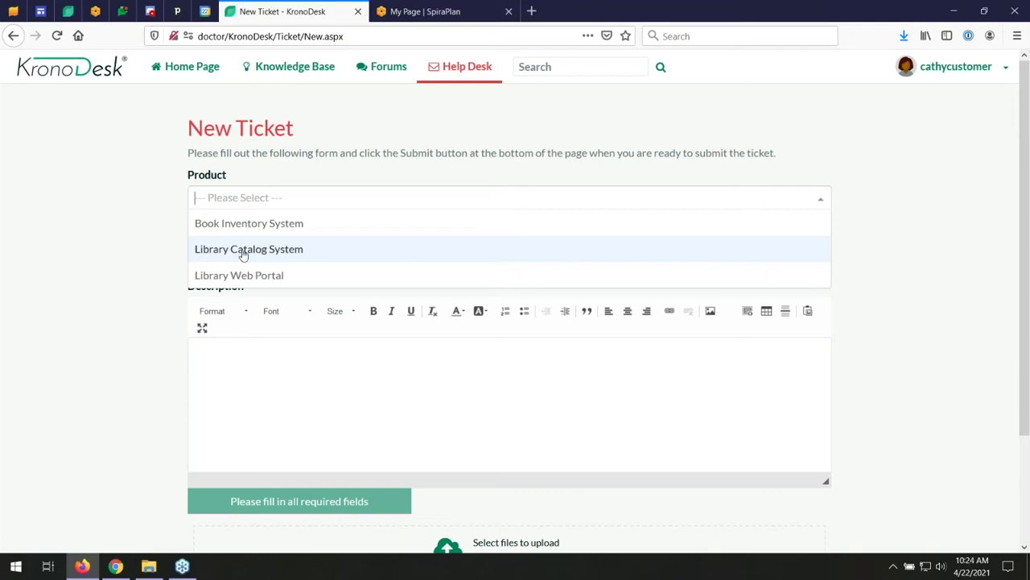
click(256, 254)
click(532, 11)
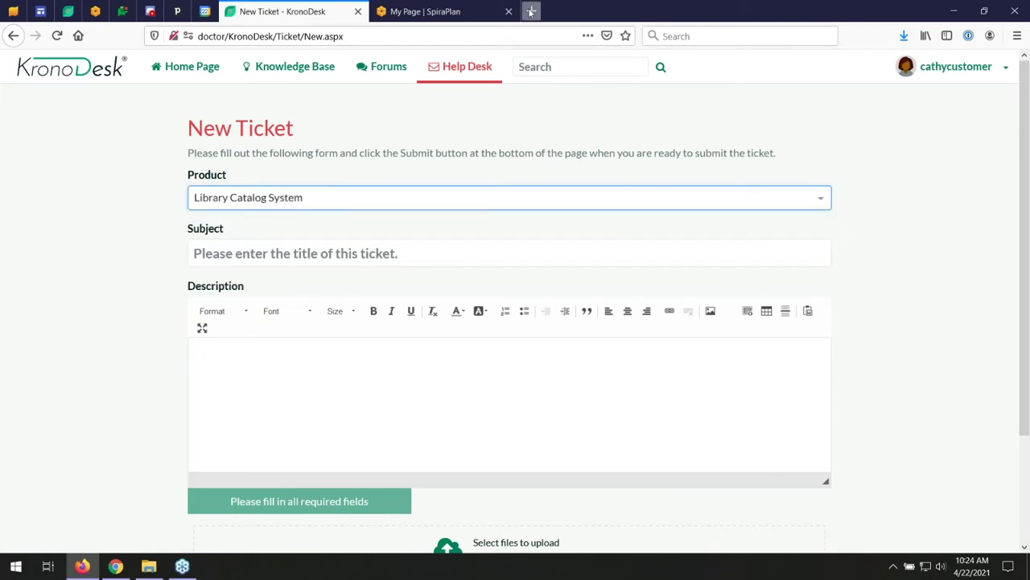
text(www.lib)
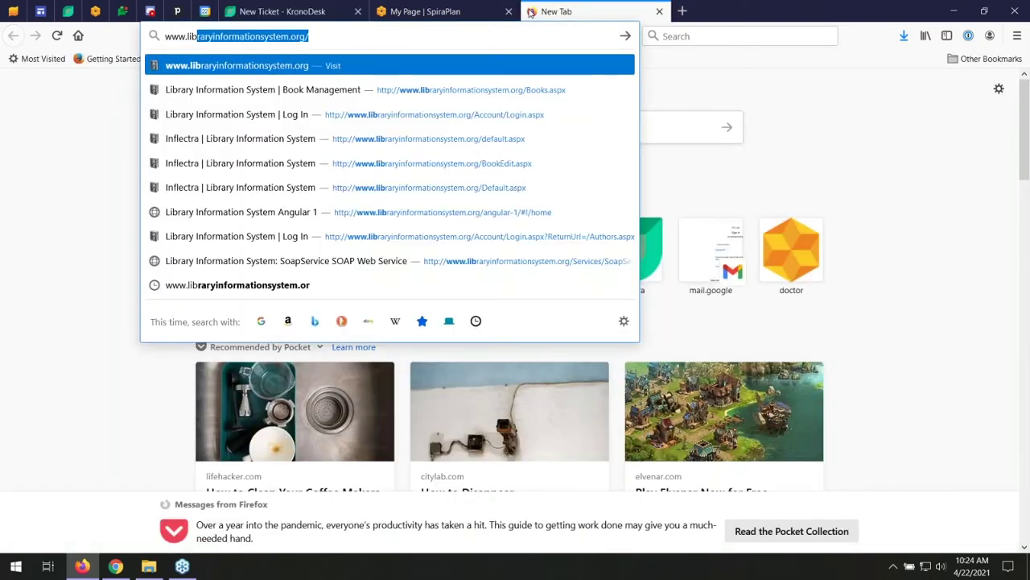
key(Return)
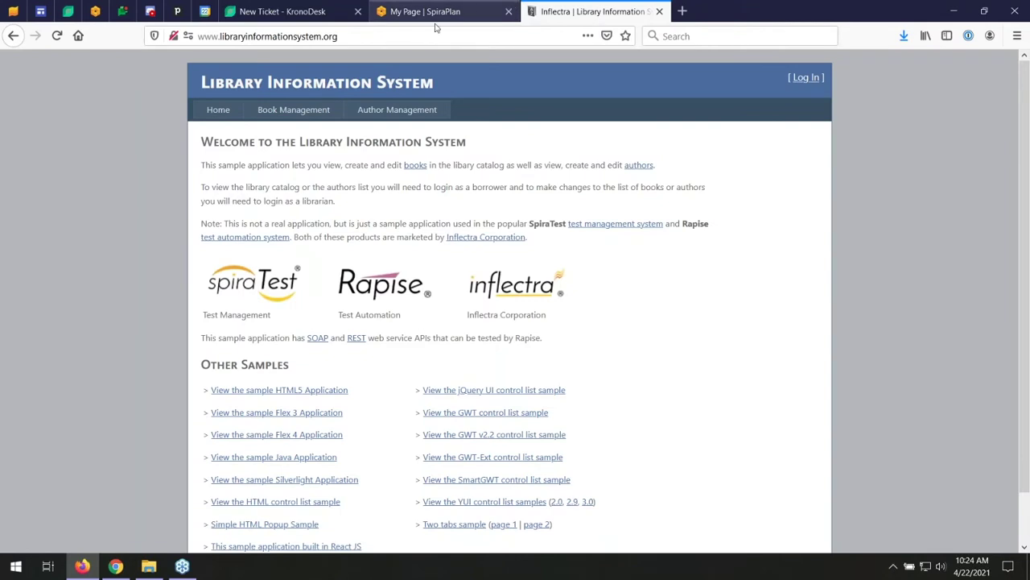
click(403, 41)
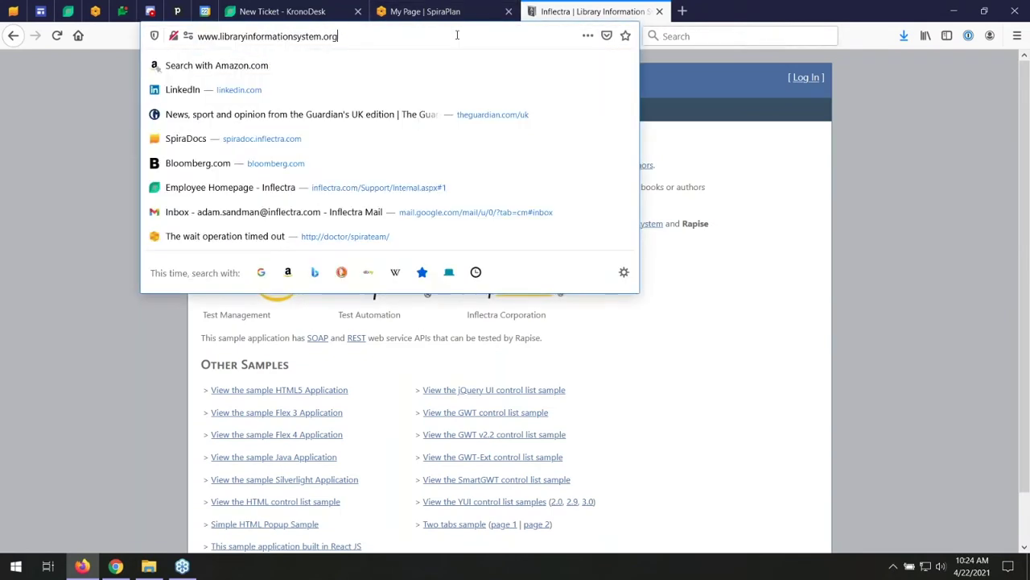
text(/404)
key(Return)
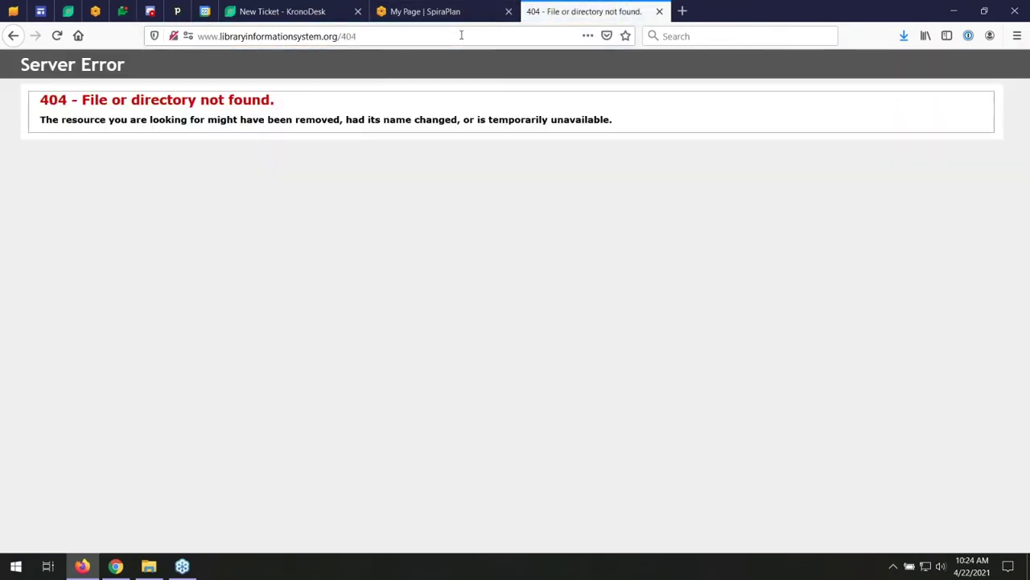
click(281, 9)
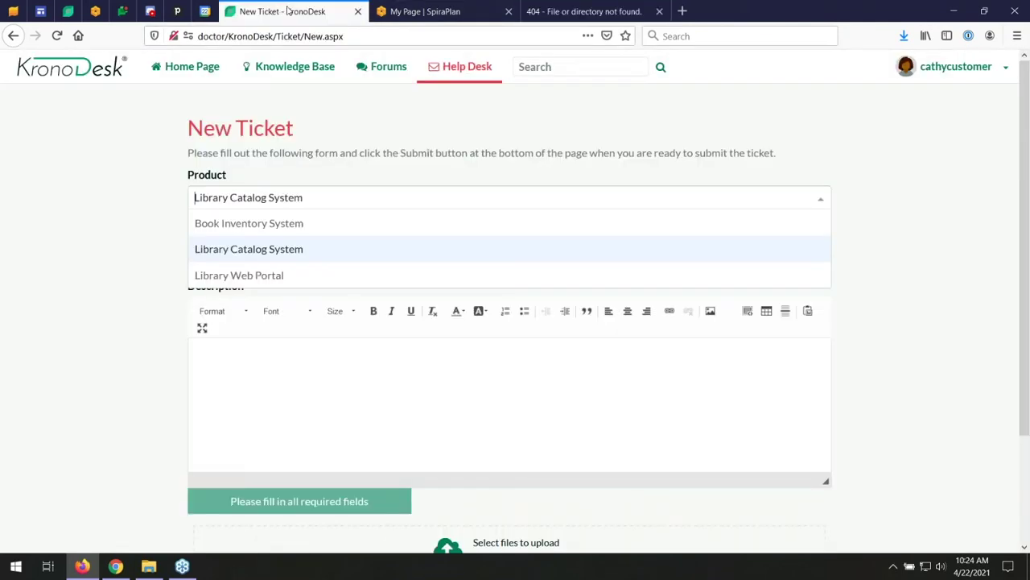
- Enter the subject 'Trying to login and got a 404 error' and move into the description editor
click(258, 242)
click(298, 253)
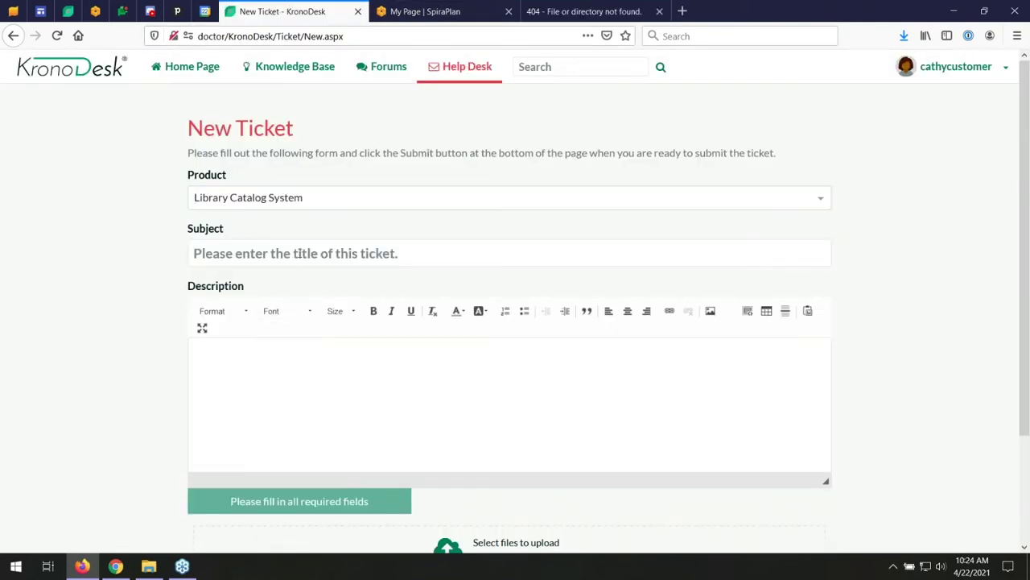
text(Tryign)
key(BackSpace)
key(BackSpace)
text(ng to login )
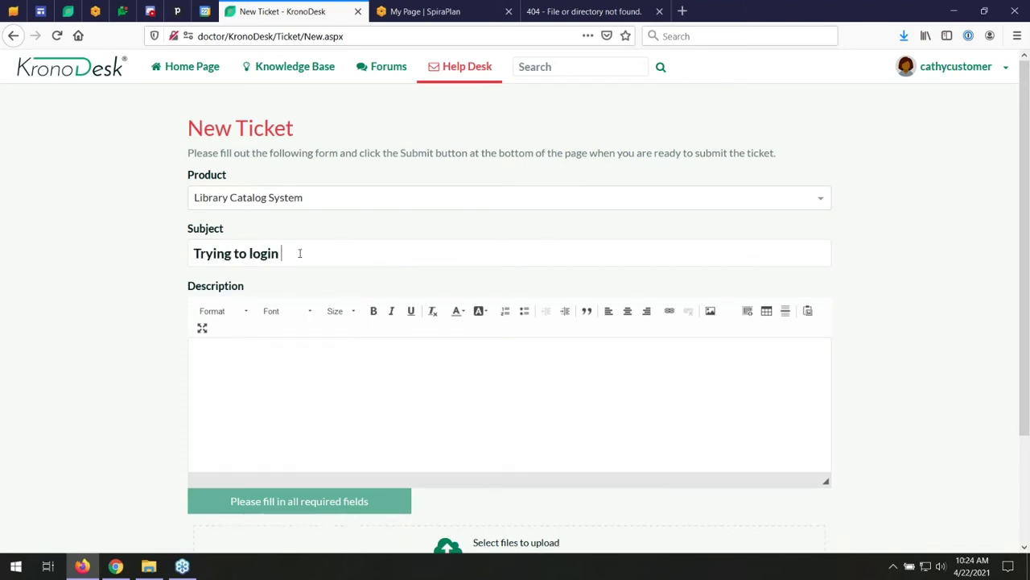
text(and got a 404)
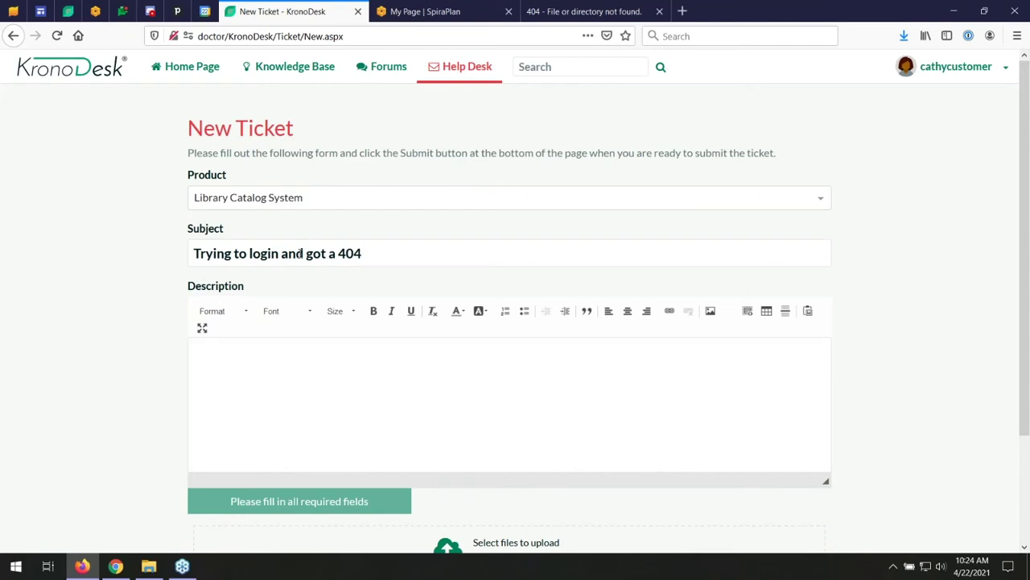
text( error)
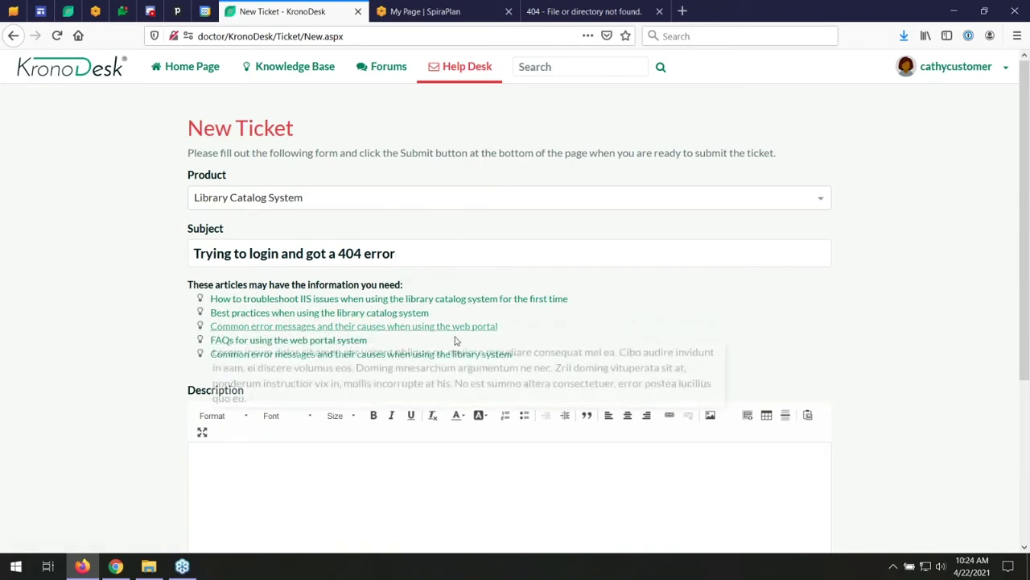
mouse_move(464, 337)
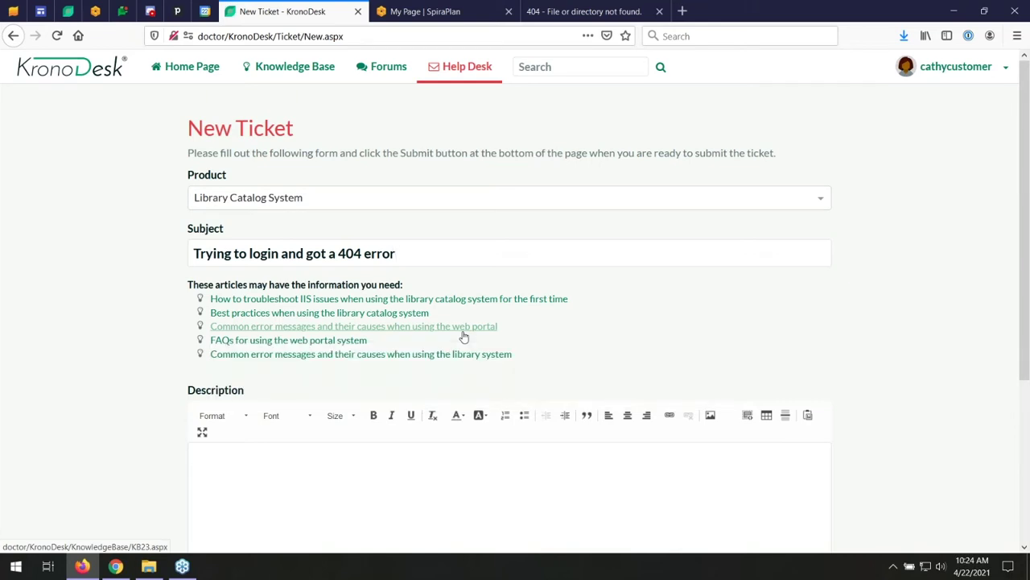
click(365, 493)
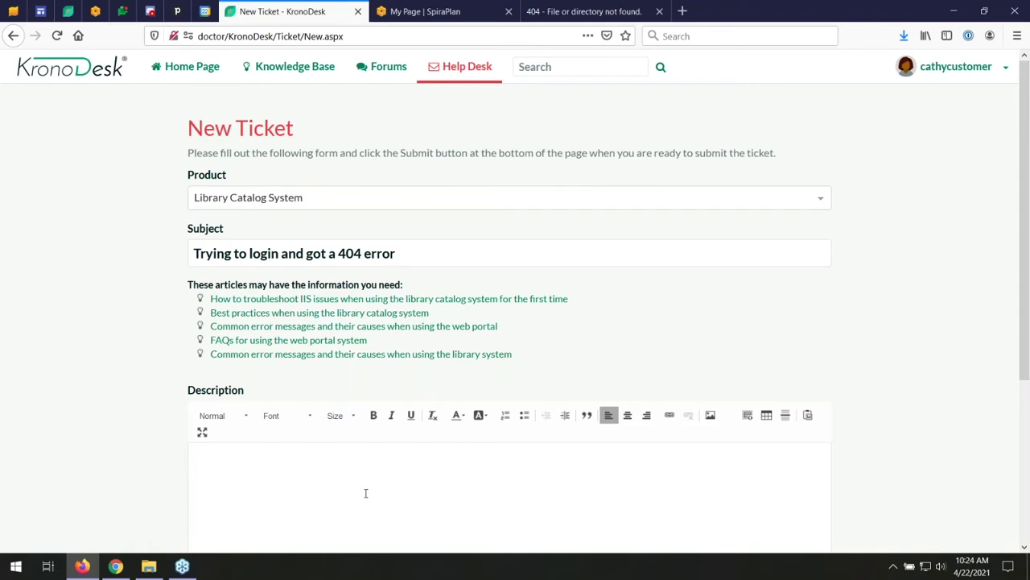
- Write 'I tried to login and had the following error:' and paste the 404 page screenshot below it
scroll(363, 492, down, 2)
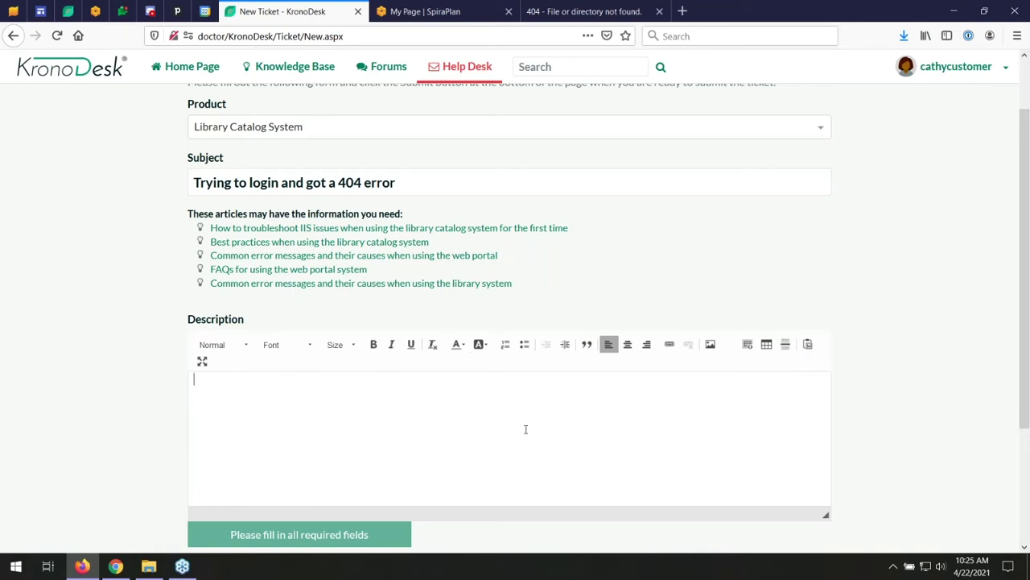
scroll(539, 412, down, 2)
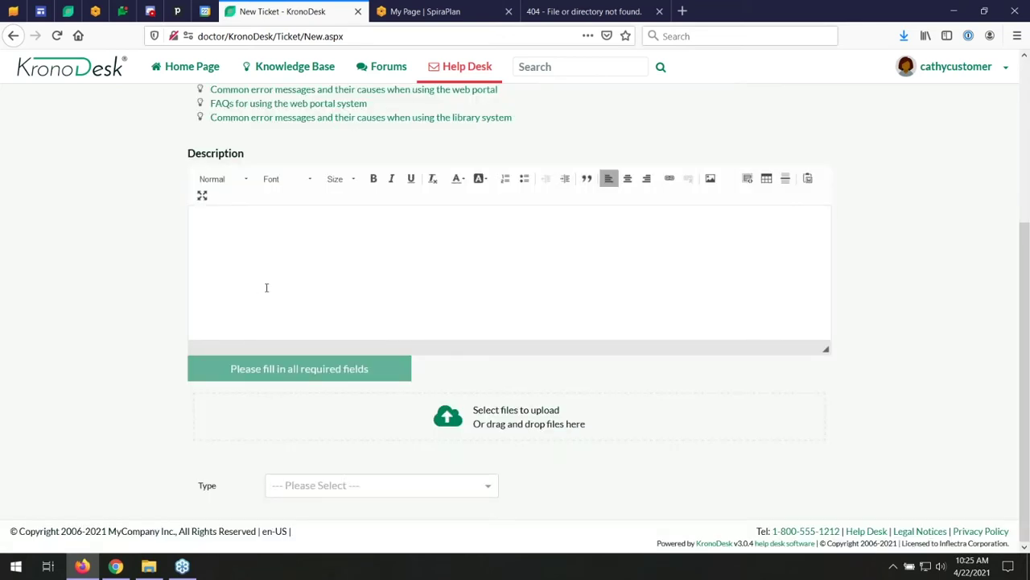
click(587, 8)
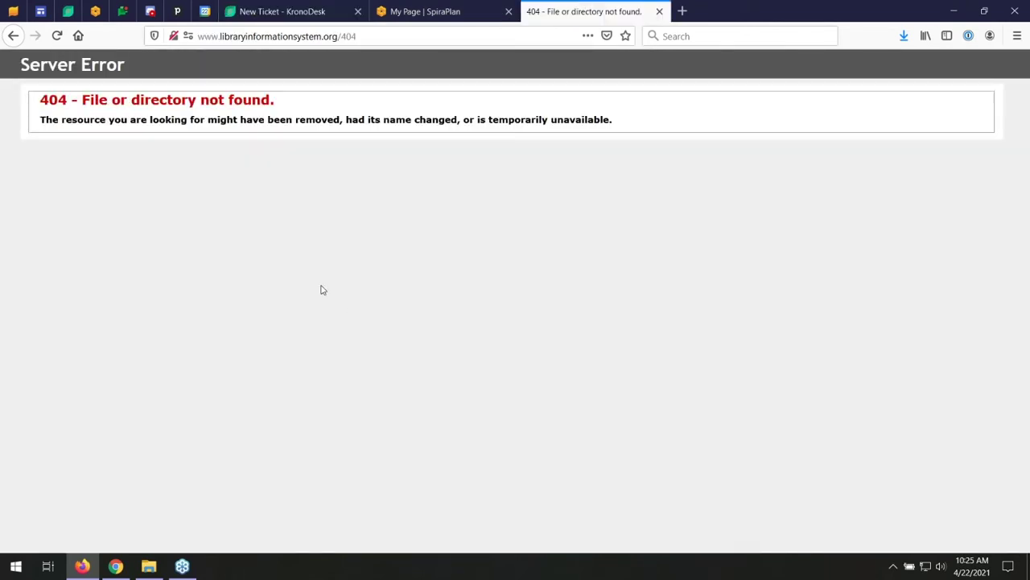
click(278, 11)
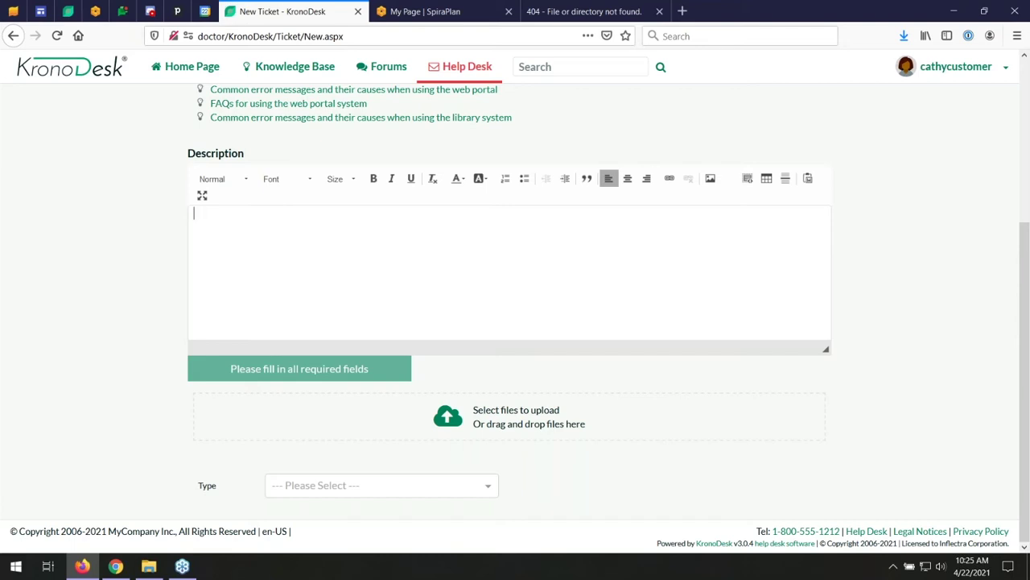
text(I tried to login and had the following error:)
key(Return)
click(531, 7)
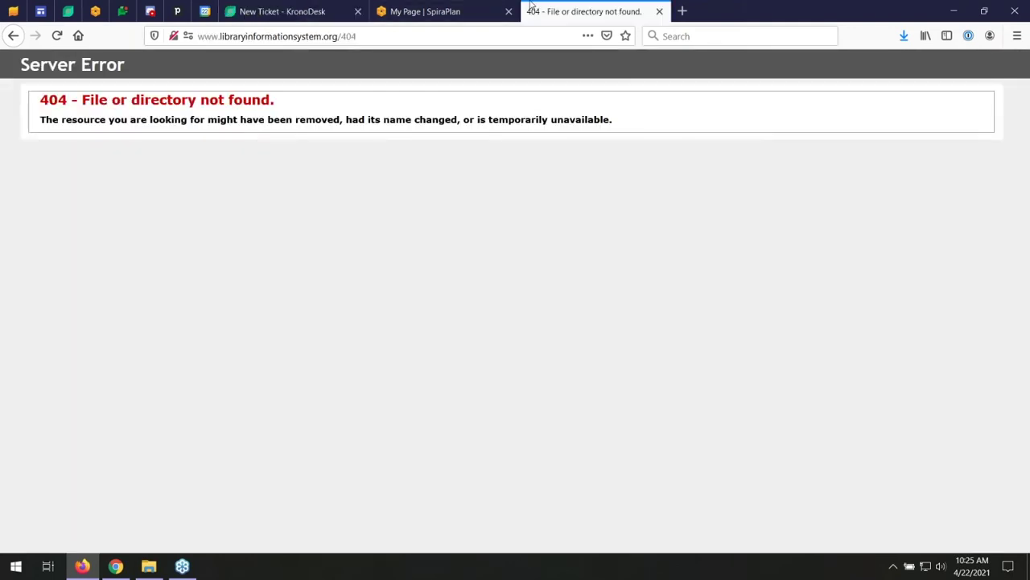
click(314, 6)
key(ctrl+v)
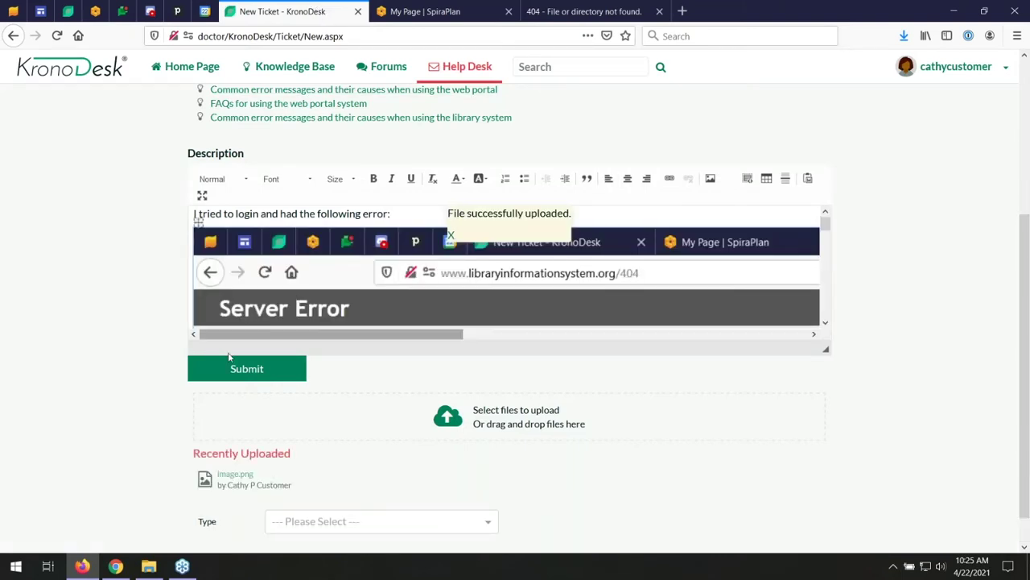
- Set the ticket type to Support and submit the ticket
scroll(299, 437, down, 1)
click(345, 486)
click(344, 530)
click(258, 334)
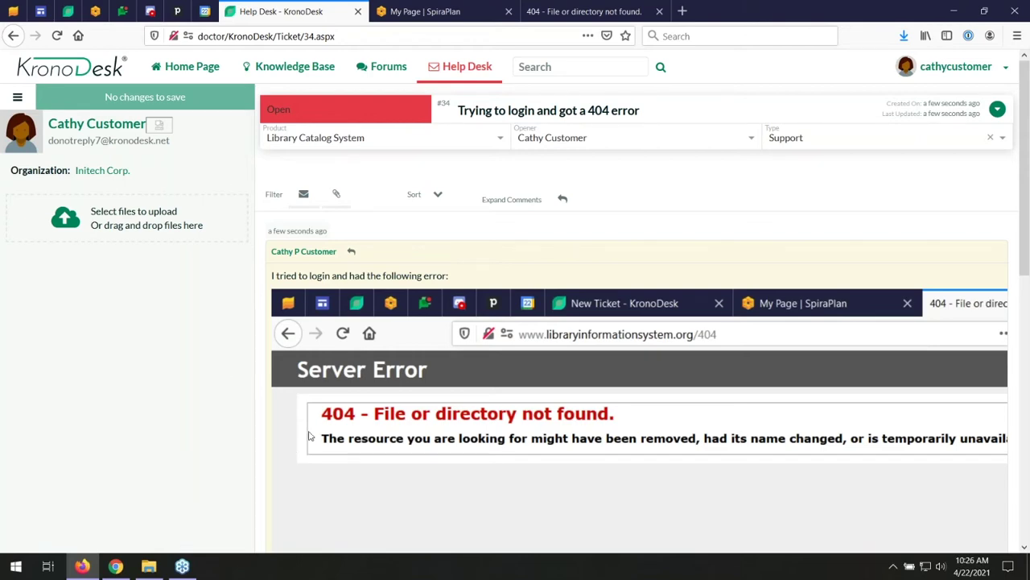
- Review the newly created ticket #34, then return to the support home page
scroll(466, 306, down, 10)
scroll(465, 306, up, 10)
click(190, 68)
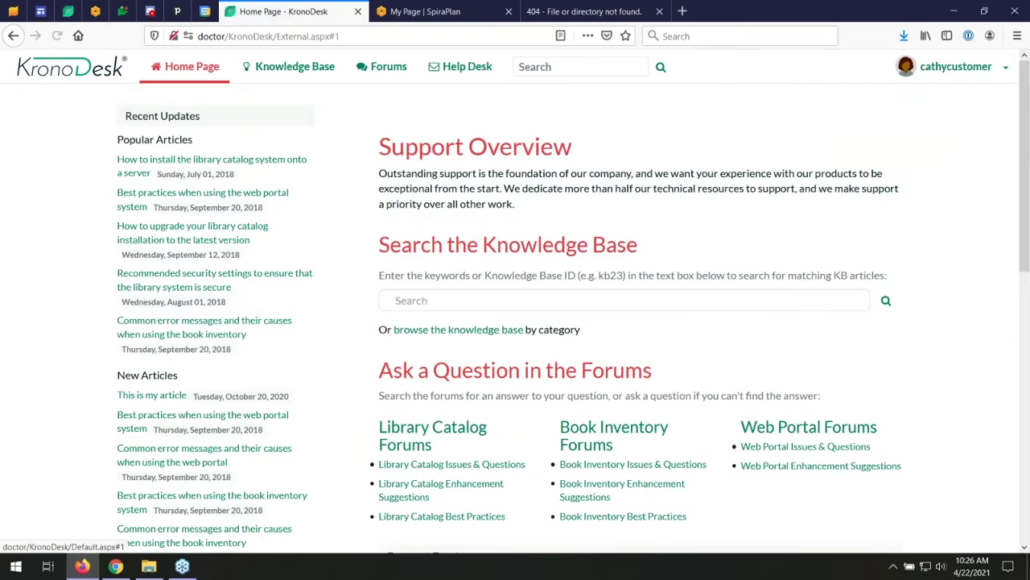
- Sign out of the customer account from the account menu
scroll(443, 257, down, 10)
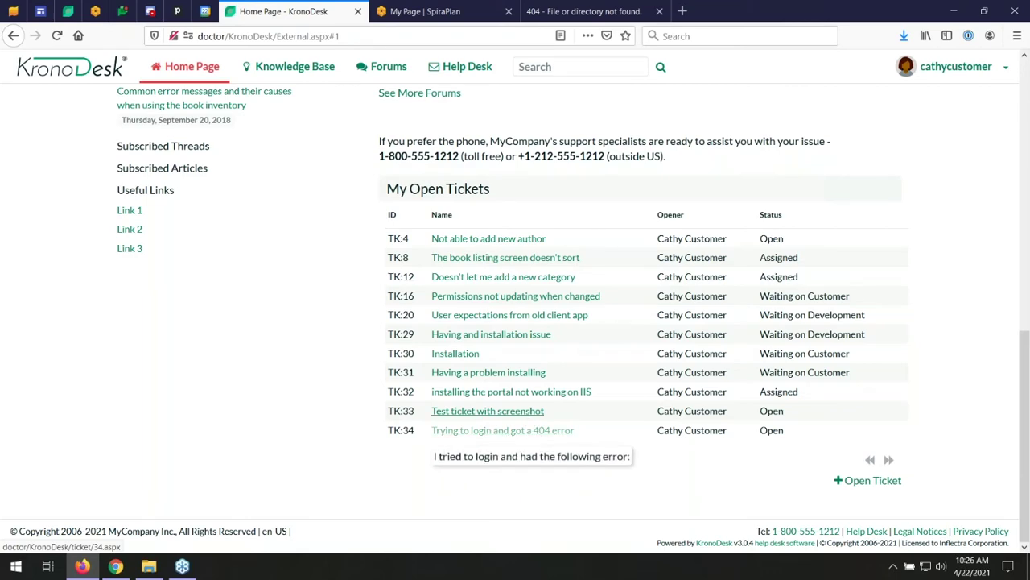
scroll(842, 143, up, 5)
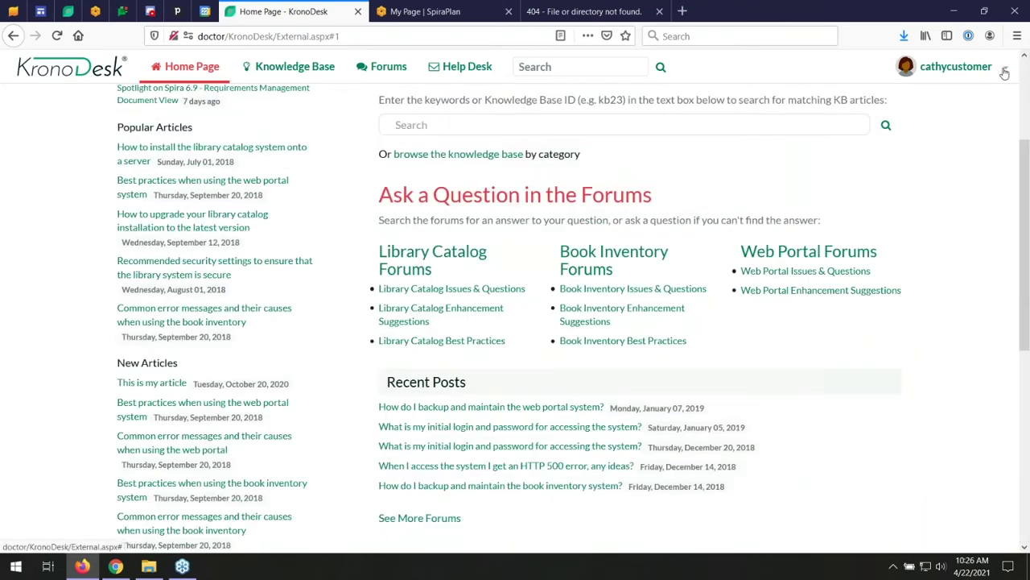
click(1005, 71)
click(954, 103)
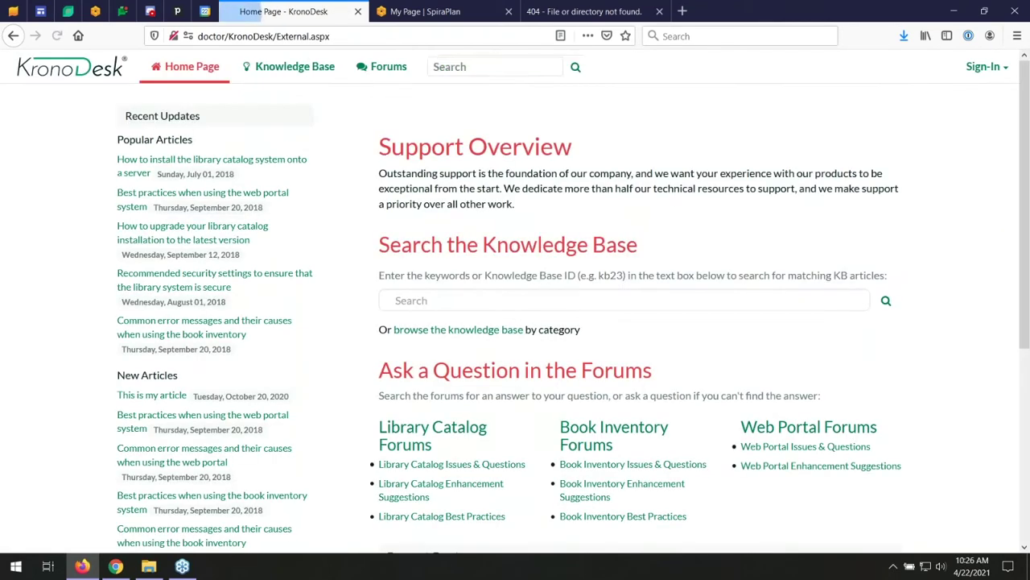
- Sign in with the help desk manager's login ID and password, dismissing the password-manager popup
click(998, 71)
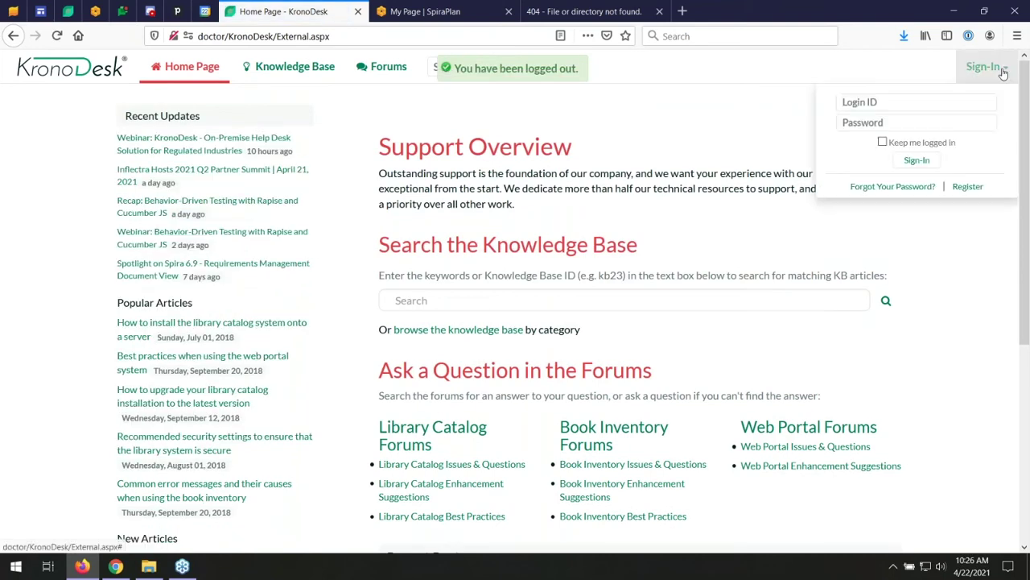
click(875, 102)
text(eri)
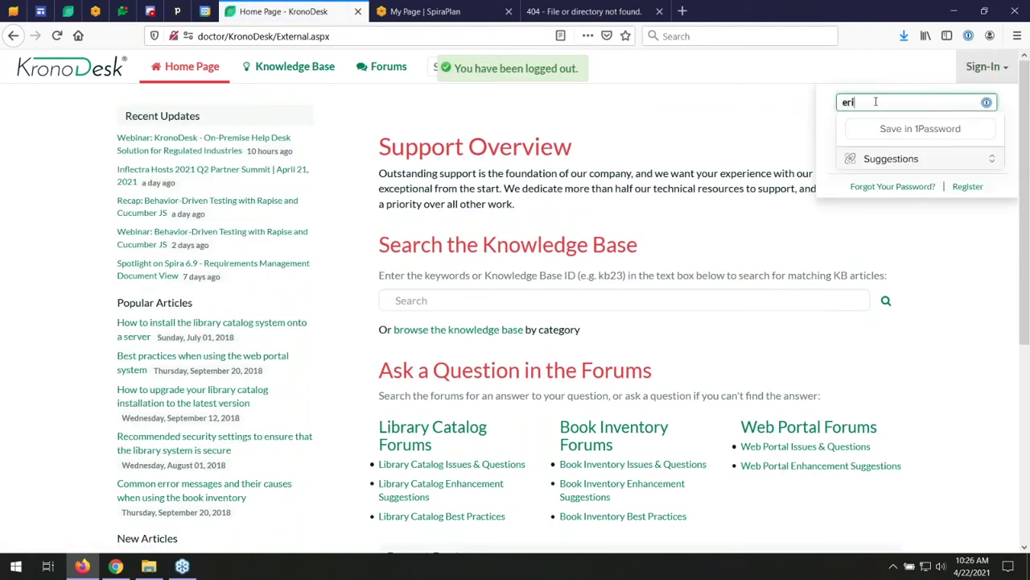
text(cemployee)
key(BackSpace)
key(BackSpace)
key(BackSpace)
key(BackSpace)
key(BackSpace)
key(BackSpace)
key(BackSpace)
key(BackSpace)
key(BackSpace)
key(BackSpace)
key(BackSpace)
key(BackSpace)
text(martha)
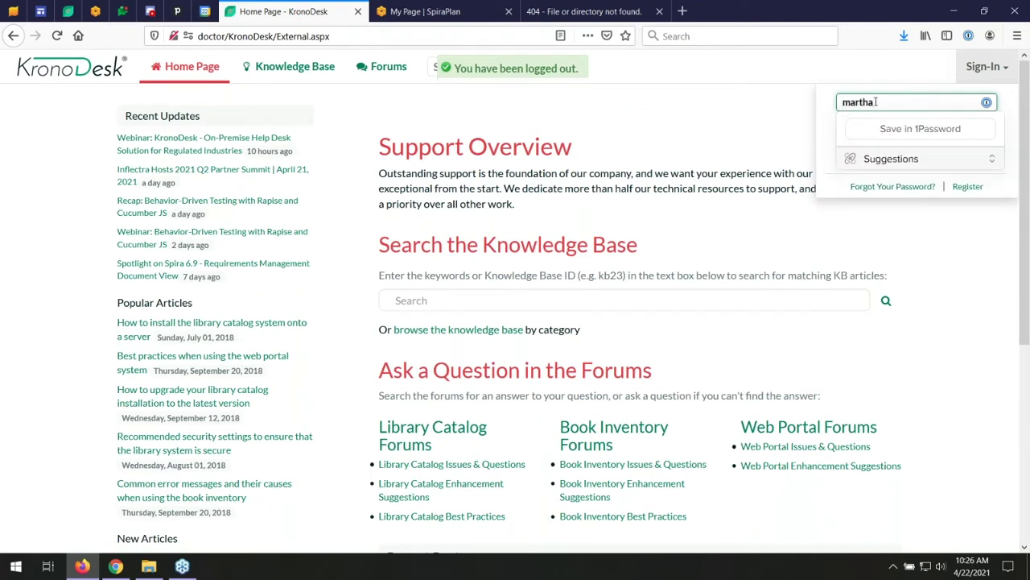
text(manager)
key(Tab)
text(P)
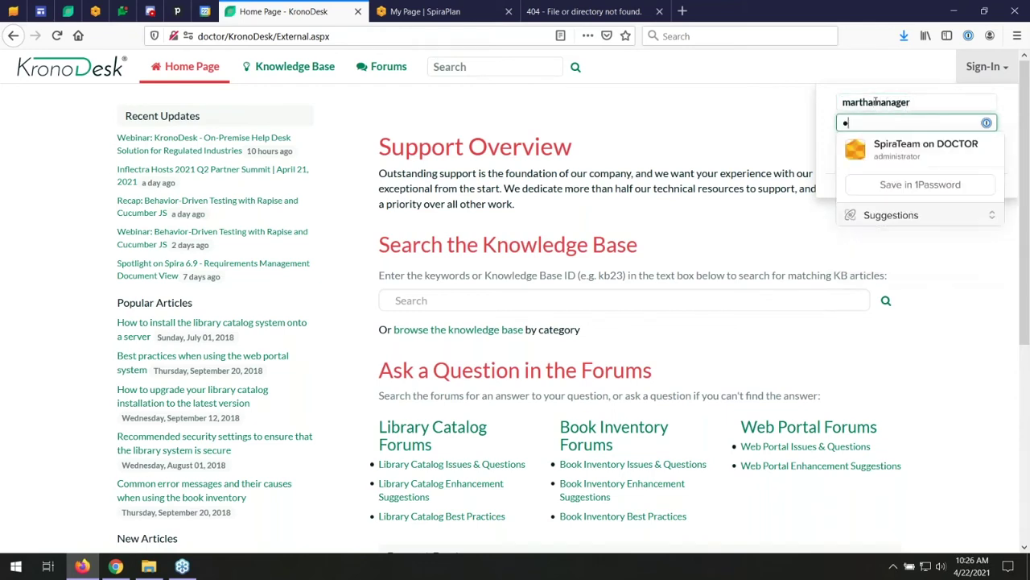
text(lease123)
key(BackSpace)
key(BackSpace)
key(BackSpace)
key(BackSpace)
key(BackSpace)
key(BackSpace)
key(BackSpace)
key(BackSpace)
key(BackSpace)
key(BackSpace)
text(PleaseChange)
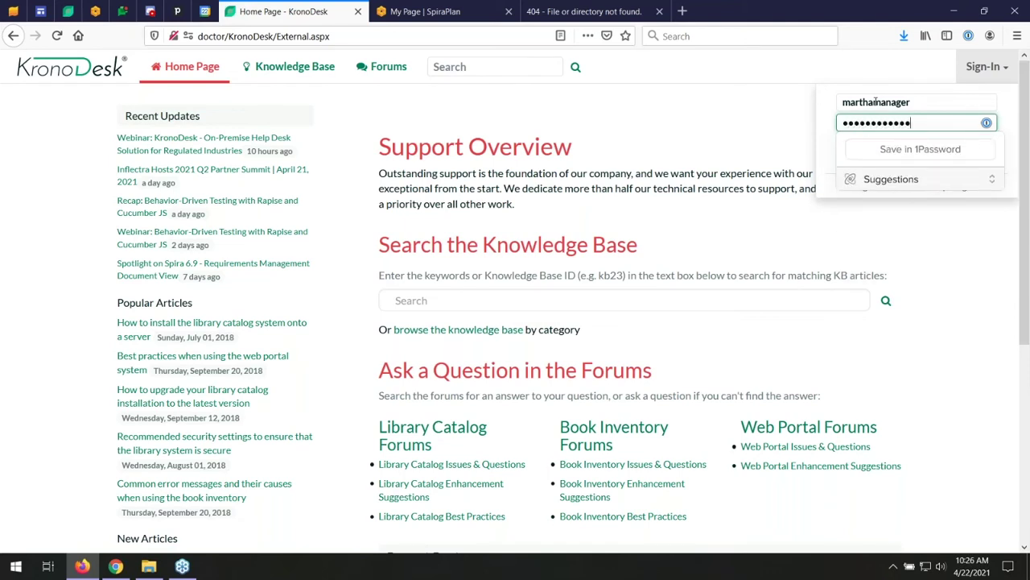
click(834, 191)
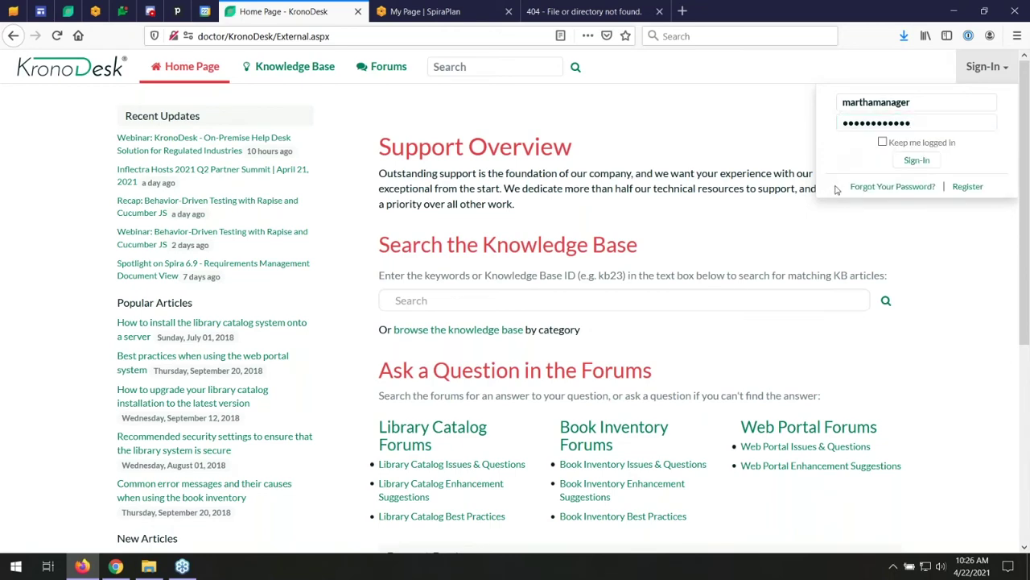
click(918, 160)
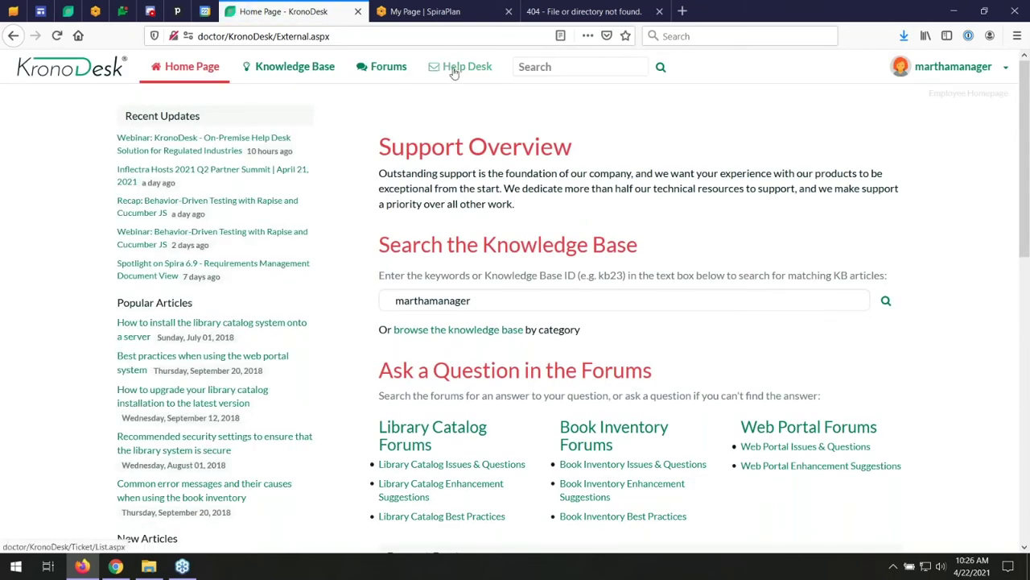
- Open TK:34, 'Trying to login and got a 404 error', from the Employee Homepage's Unassigned Tickets
click(211, 68)
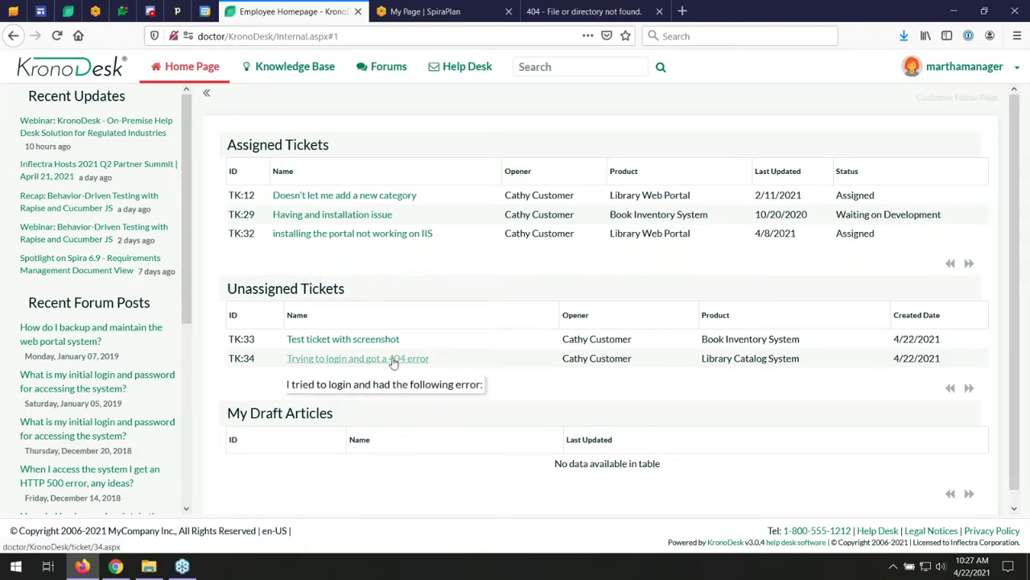
click(296, 363)
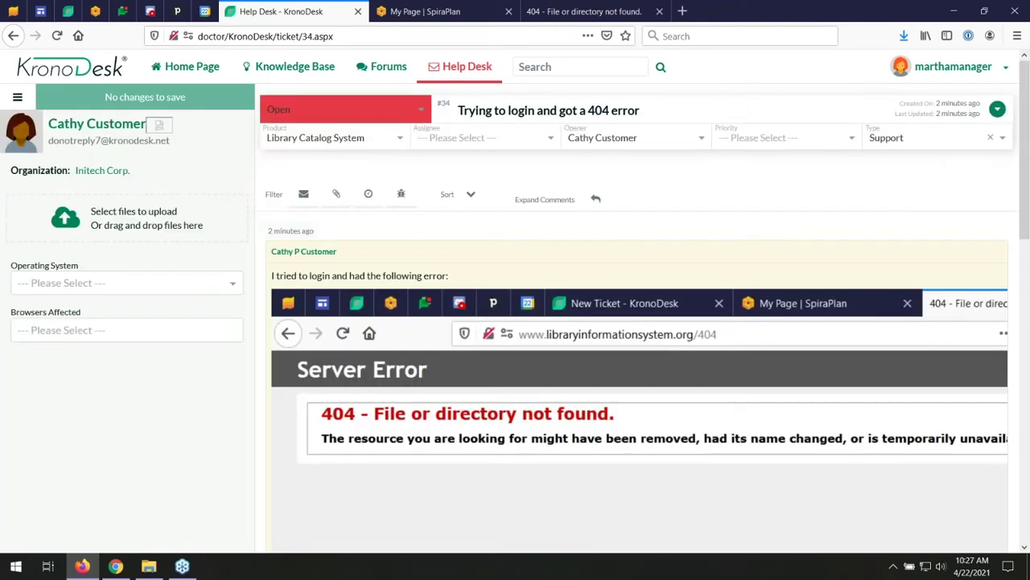
- Set ticket #34 to priority 2 - High and status Assigned, assigned to the first listed employee
click(739, 139)
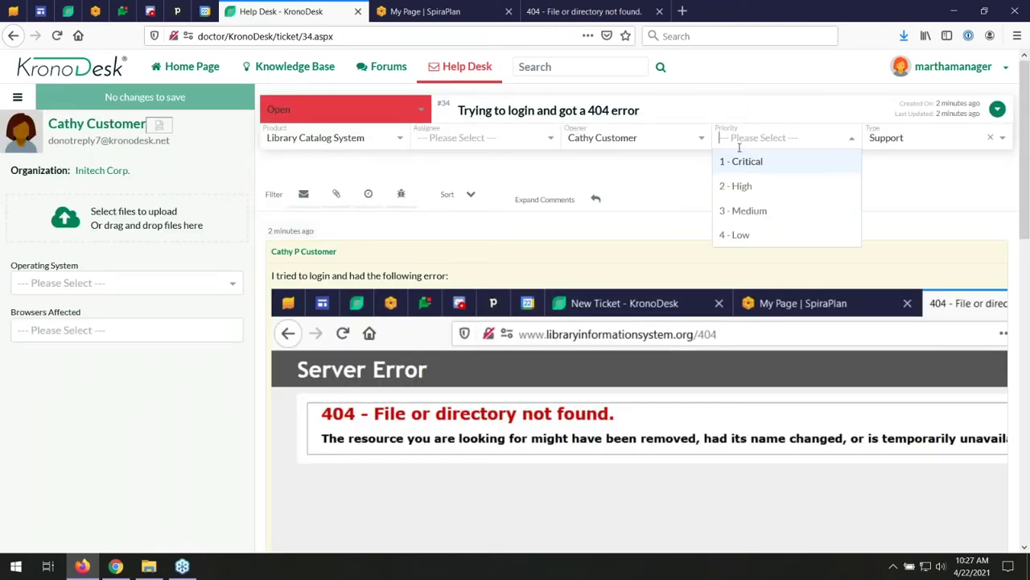
click(740, 187)
click(364, 114)
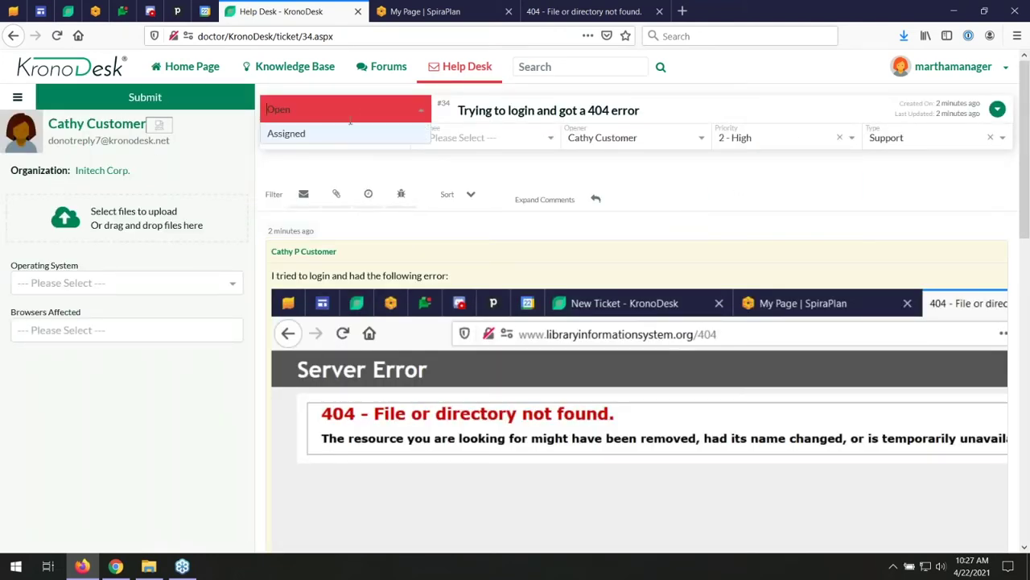
click(344, 134)
click(428, 138)
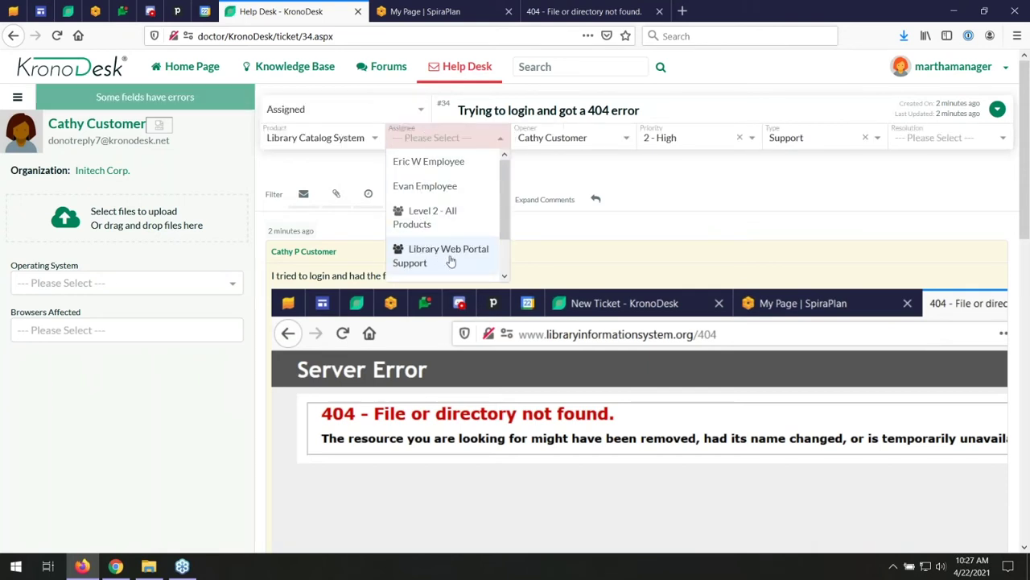
scroll(444, 230, down, 1)
scroll(444, 239, down, 2)
scroll(440, 243, up, 3)
click(442, 163)
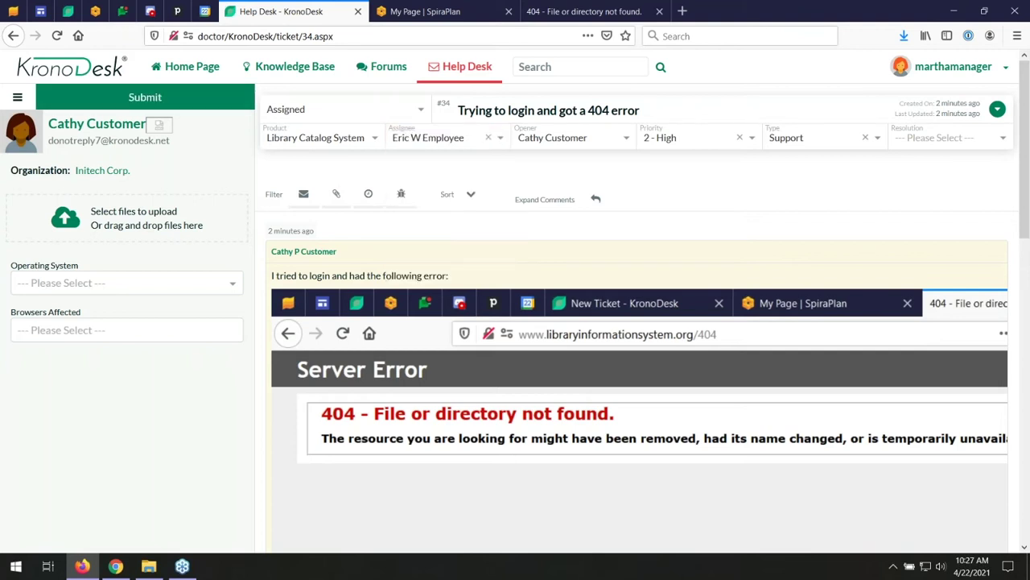
click(595, 203)
- Post an internal note asking the assignee, who has been working on the login page, to check this out
click(394, 236)
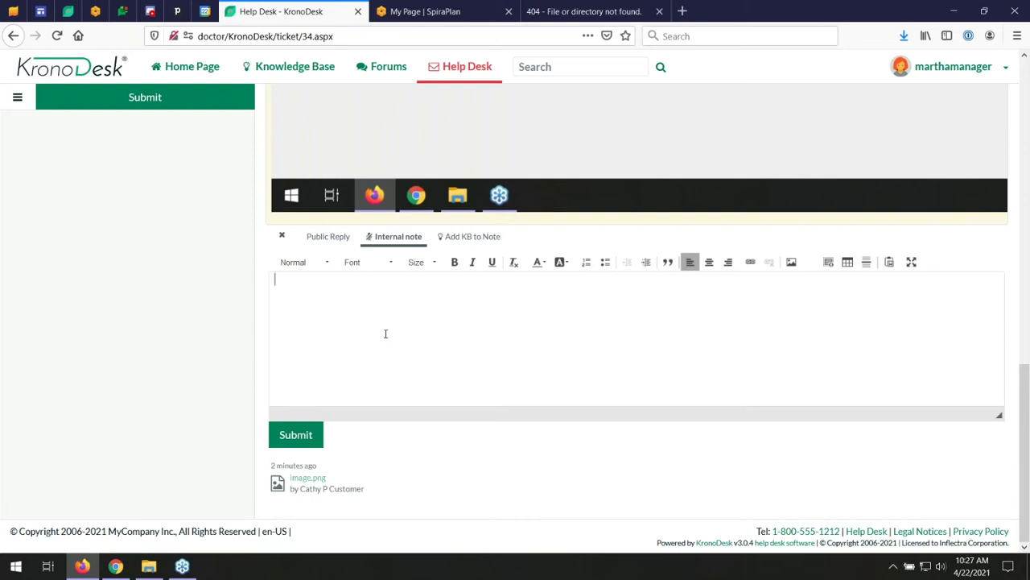
text(Eric, I know you've been look)
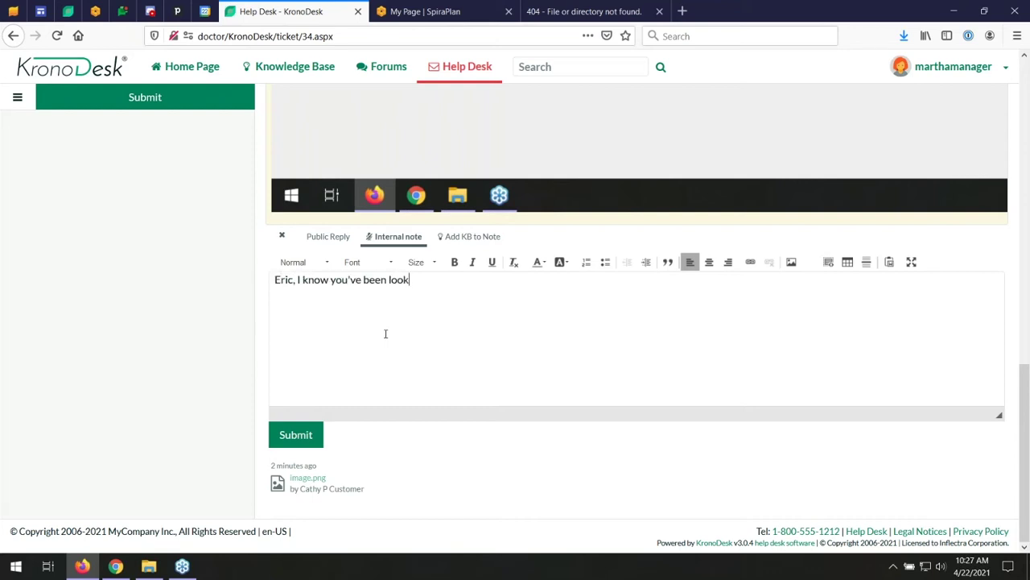
text(ing at the login page )
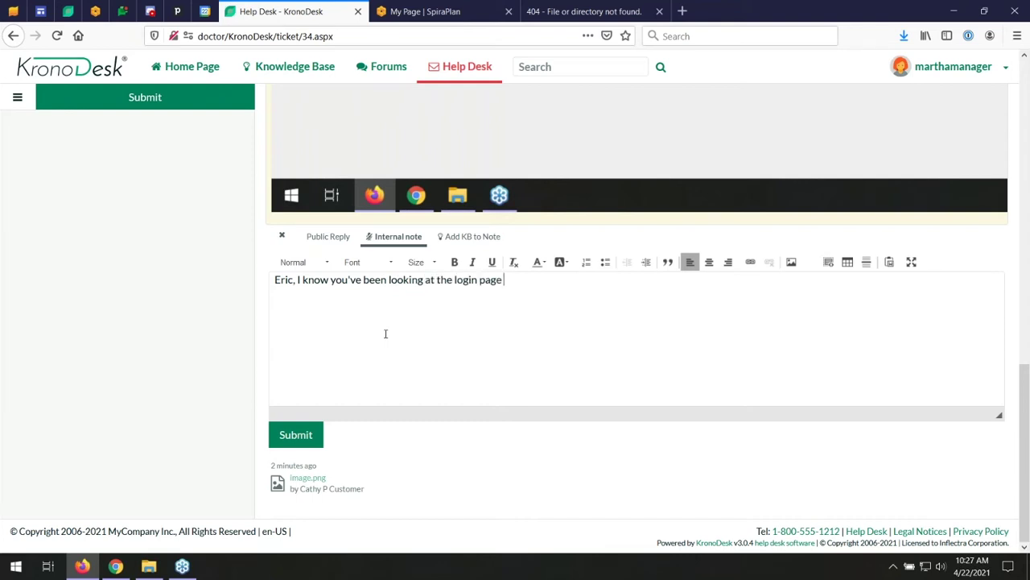
text(recently for anothe)
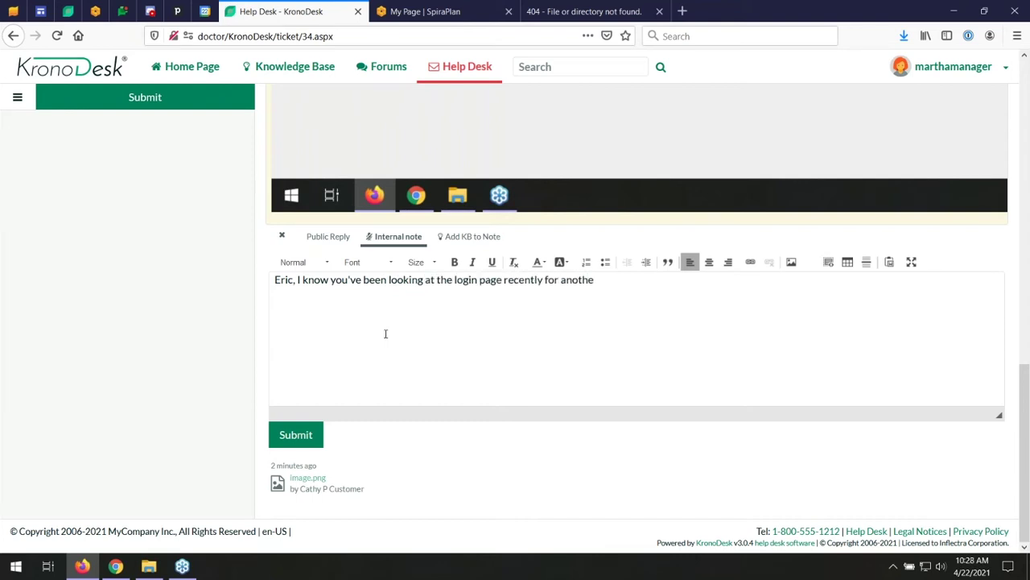
text(r customer. Can yo)
text(u mak)
key(BackSpace)
key(BackSpace)
key(BackSpace)
key(BackSpace)
text(check t)
key(BackSpace)
text(this out?)
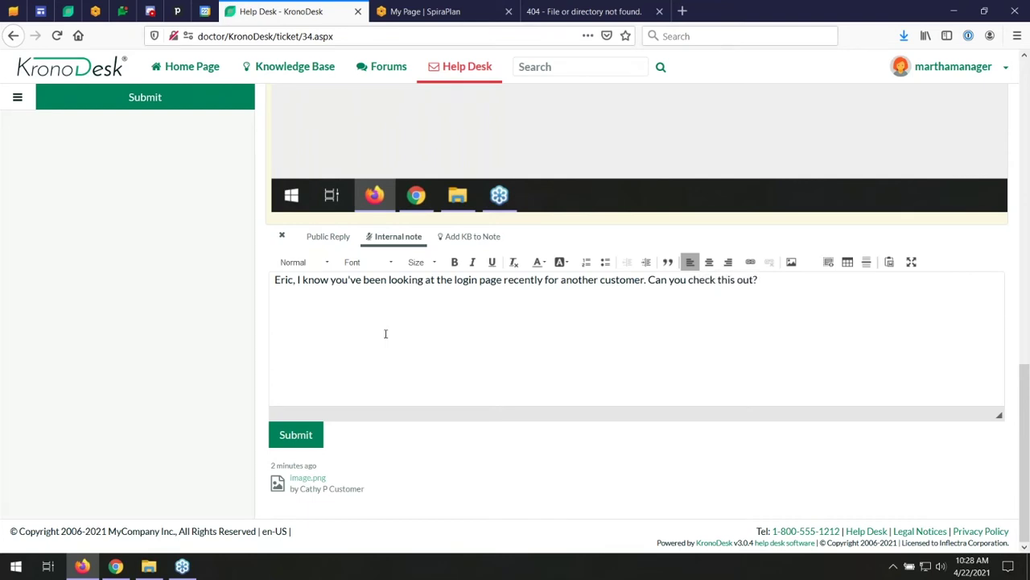
click(297, 441)
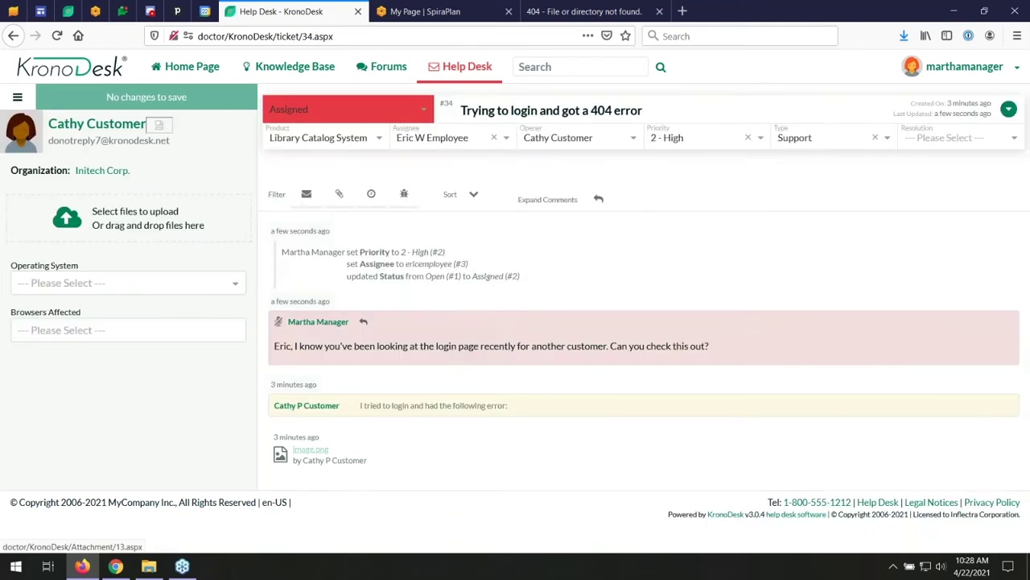
click(79, 283)
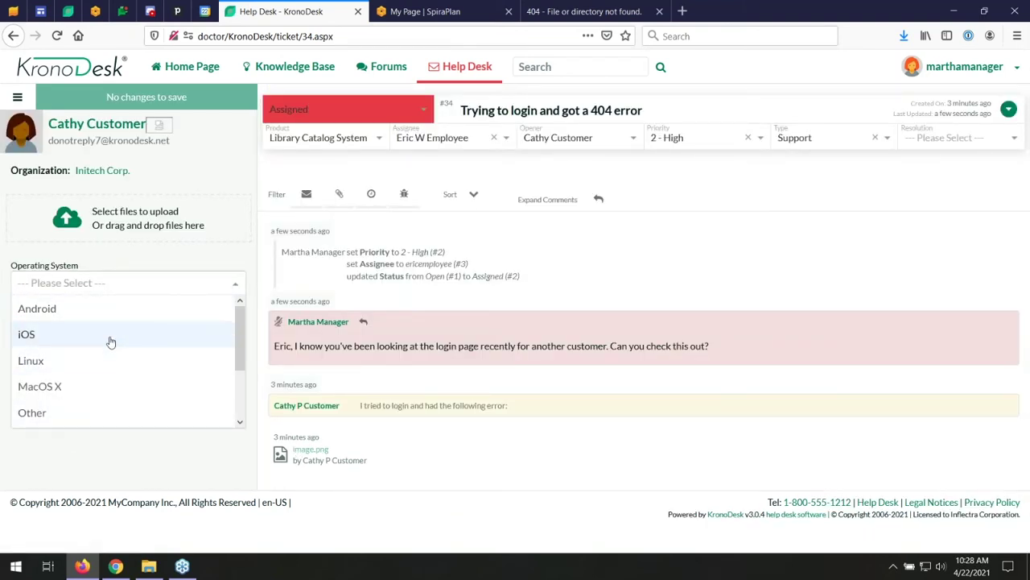
click(88, 451)
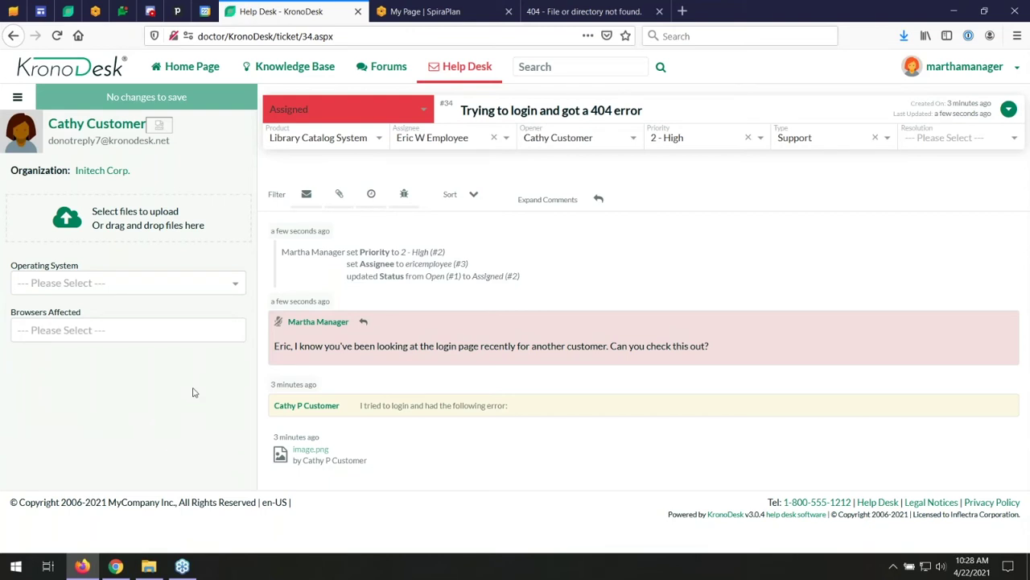
- Sign out of the manager account and enter the employee's login ID on the Sign-In form
click(1002, 79)
click(970, 100)
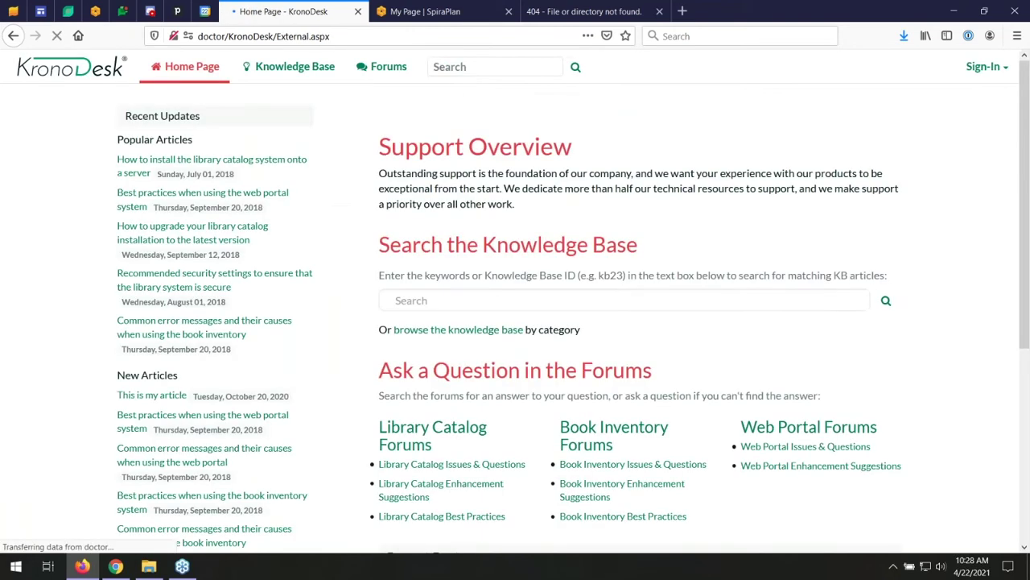
click(1003, 69)
click(902, 101)
text(ericemployee)
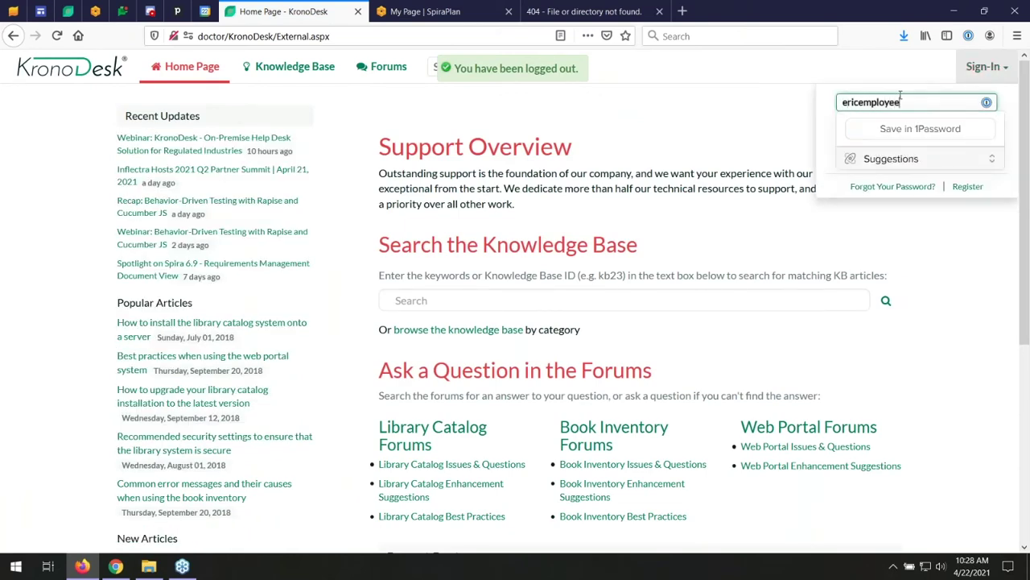
key(Tab)
- Finish signing in with the employee's password and open TK:34 from the Employee Homepage
text(************)
key(Return)
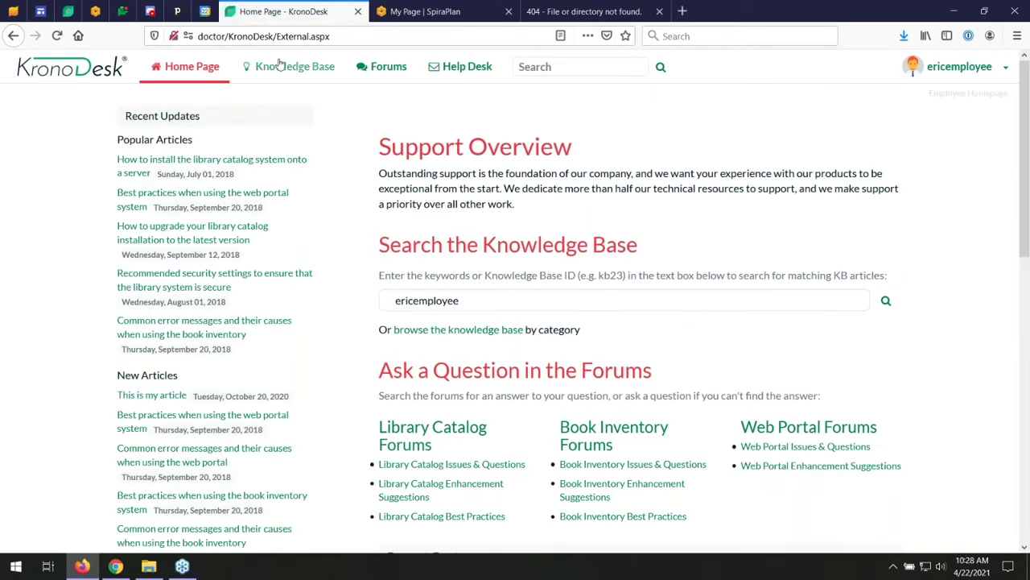
click(194, 68)
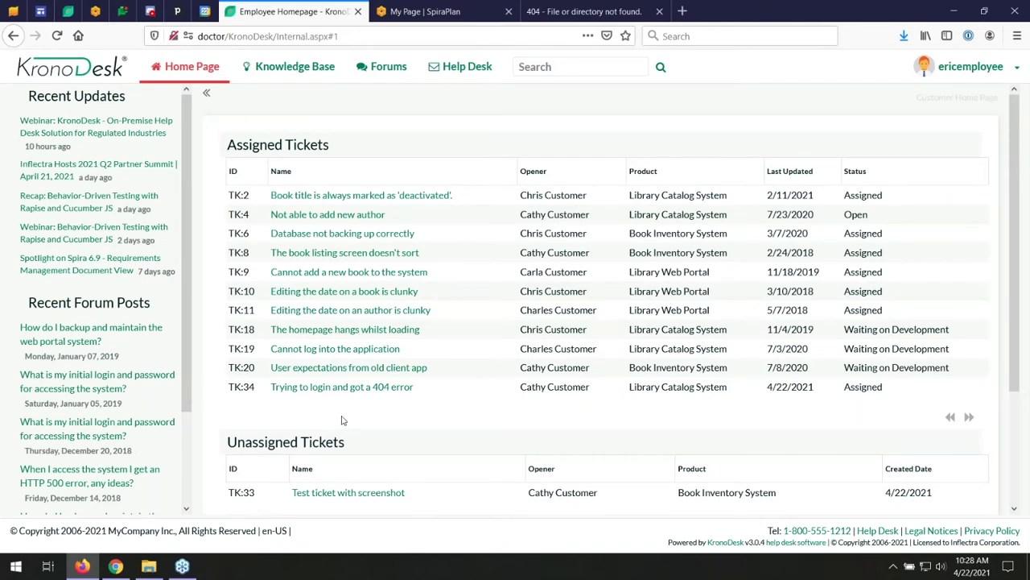
click(337, 389)
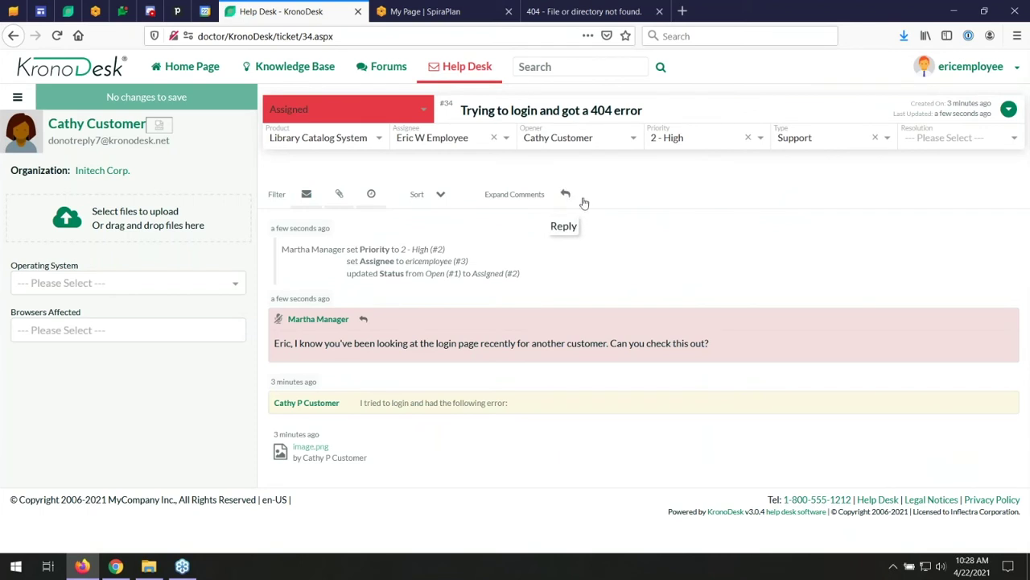
- Write a public reply asking the customer what URL they entered, ending with 'Thanks'
click(566, 198)
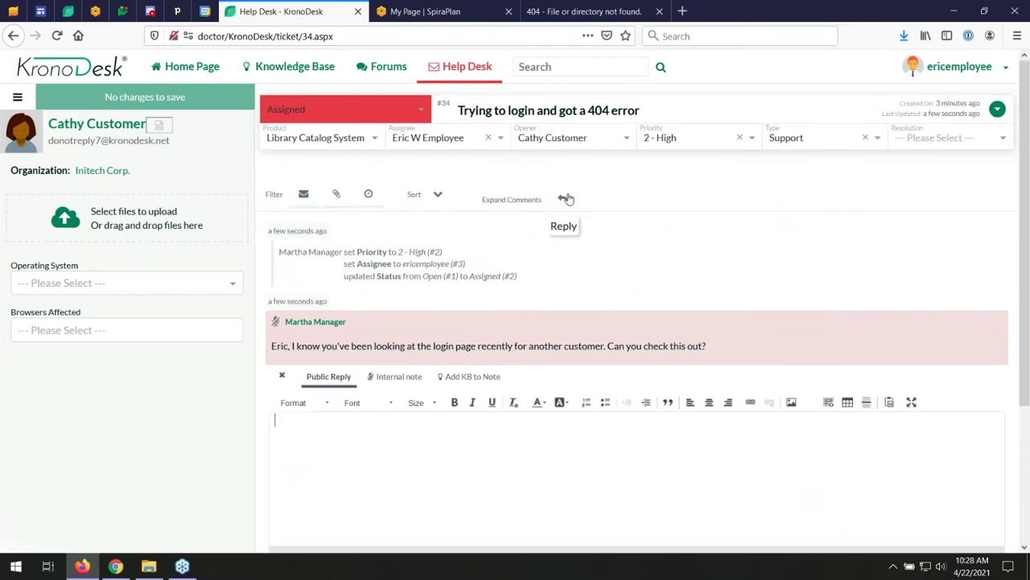
text(Hi C)
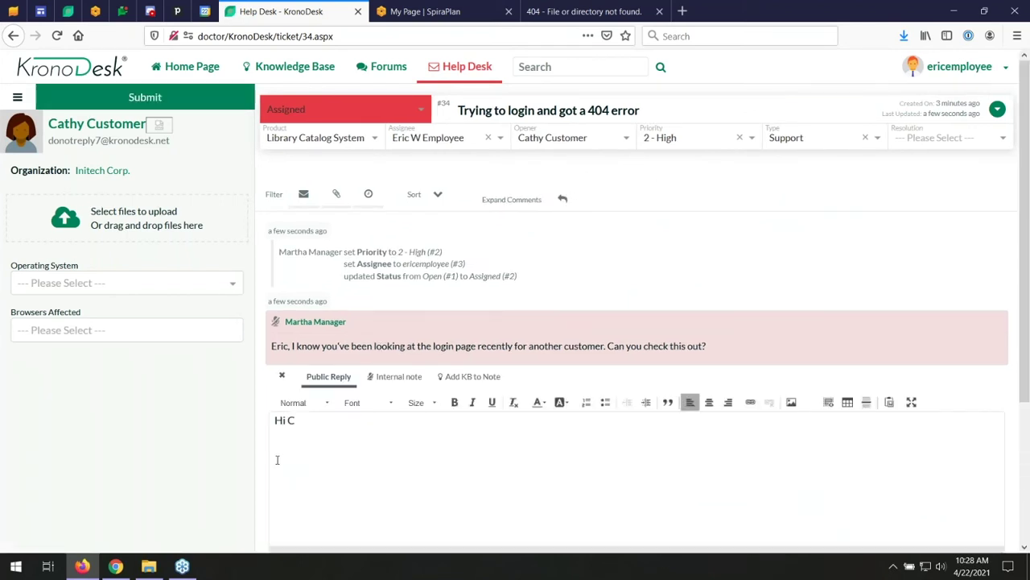
text(ahythy, what)
key(BackSpace)
key(BackSpace)
key(BackSpace)
key(BackSpace)
text(aht)
key(BackSpace)
key(BackSpace)
key(BackSpace)
text(hat URL)
text( did uou with)
key(BackSpace)
key(BackSpace)
key(BackSpace)
key(BackSpace)
key(BackSpace)
key(BackSpace)
key(BackSpace)
key(BackSpace)
text(you enter?)
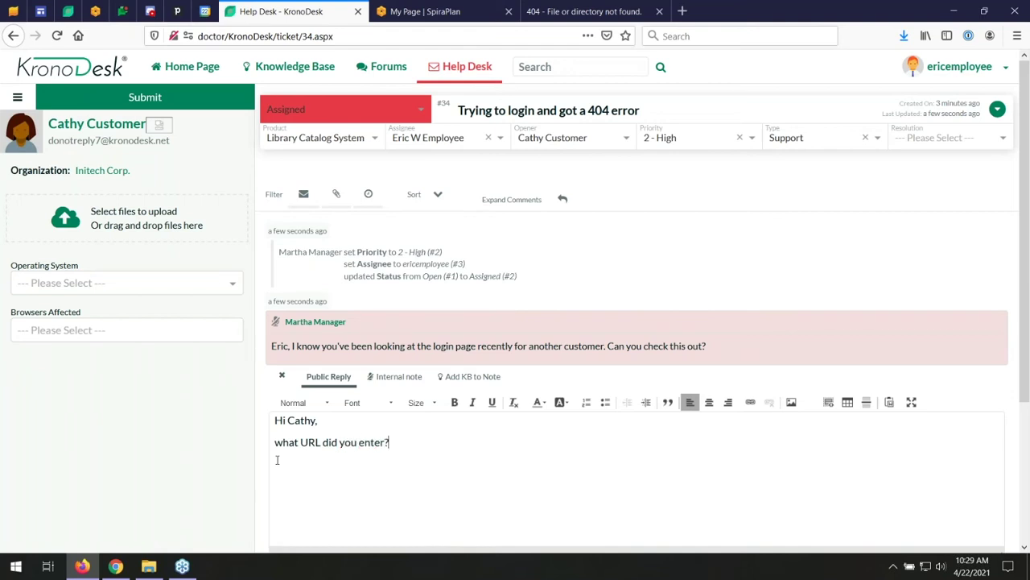
text( Thanks)
key(Return)
- Insert a Name & Link template for the KB:4 best-practices article into the reply
click(467, 377)
click(531, 376)
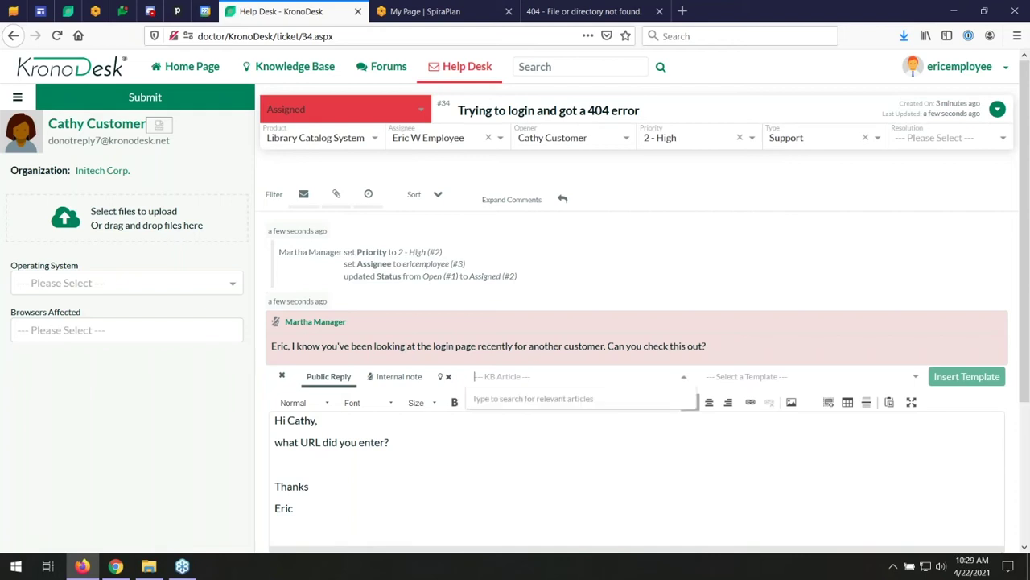
text(url)
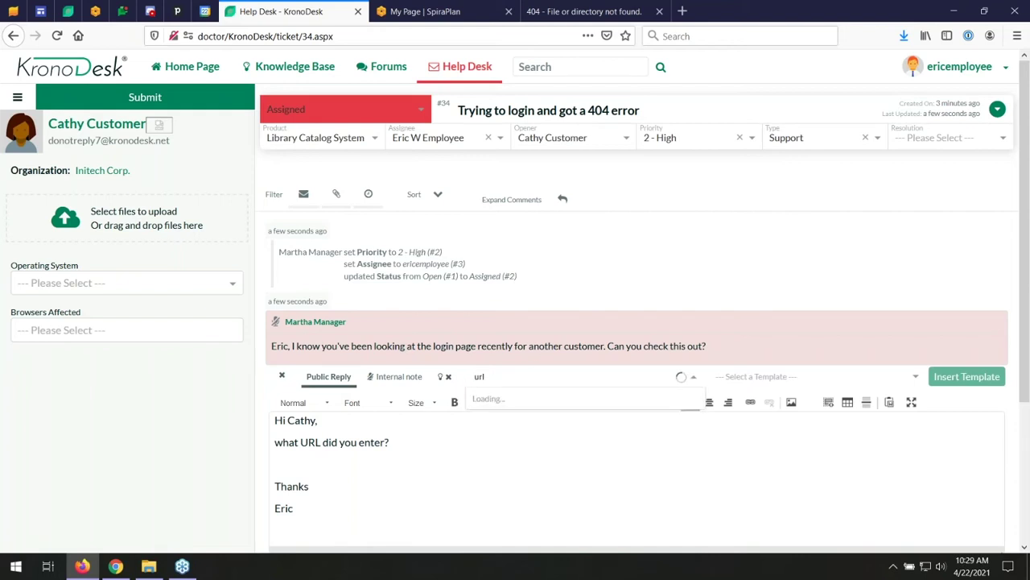
key(BackSpace)
key(BackSpace)
key(BackSpace)
text(lggin)
key(BackSpace)
key(BackSpace)
key(BackSpace)
key(BackSpace)
key(BackSpace)
text(kb4)
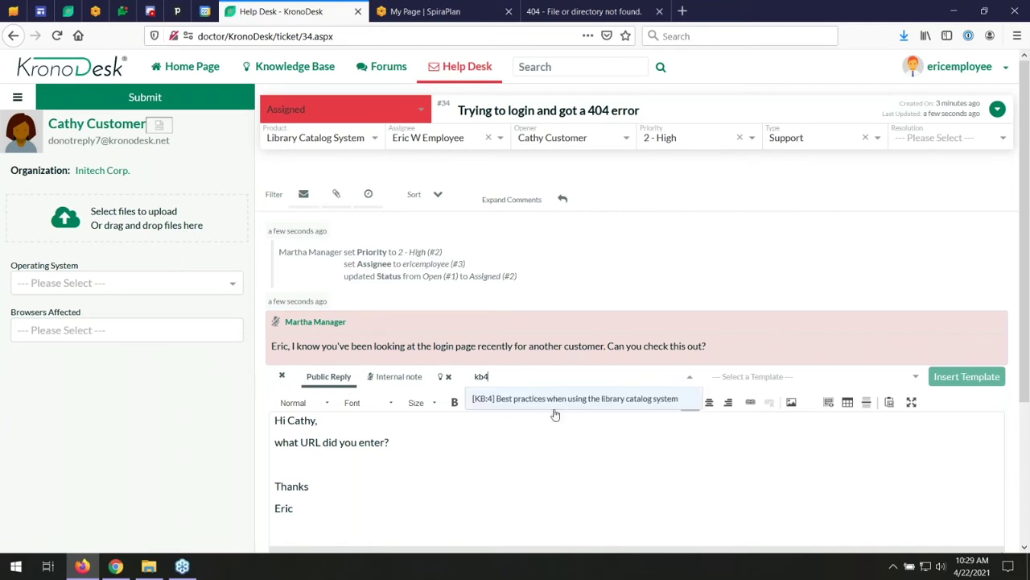
click(554, 398)
click(315, 461)
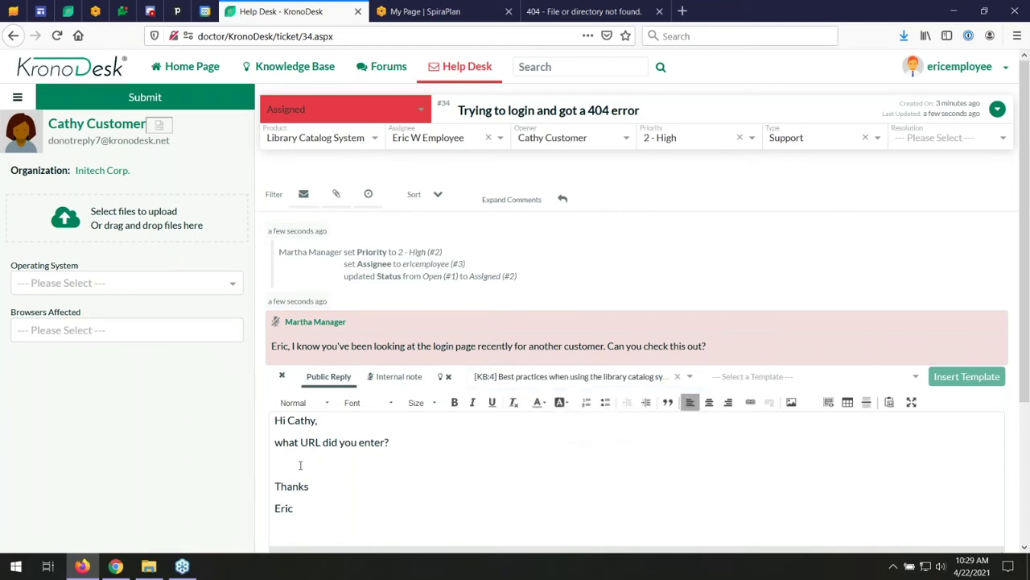
click(865, 374)
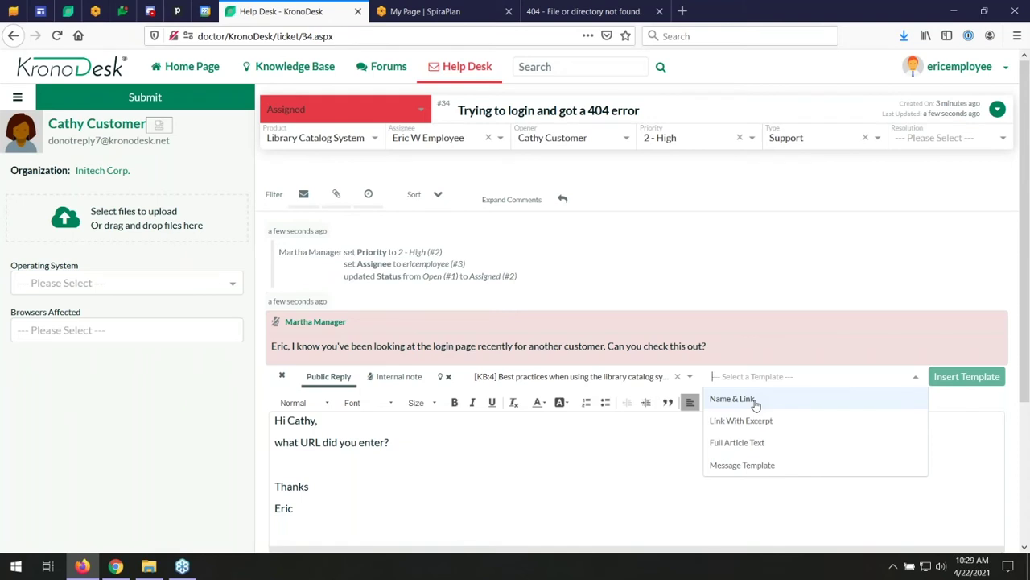
click(755, 405)
click(962, 379)
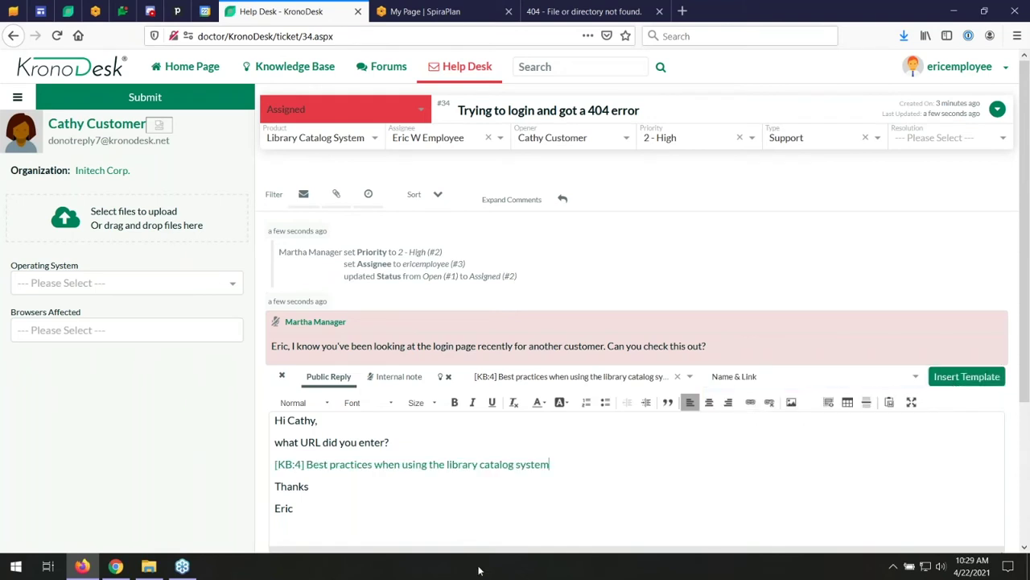
- Set the ticket status to Waiting on Customer and submit the reply
click(318, 112)
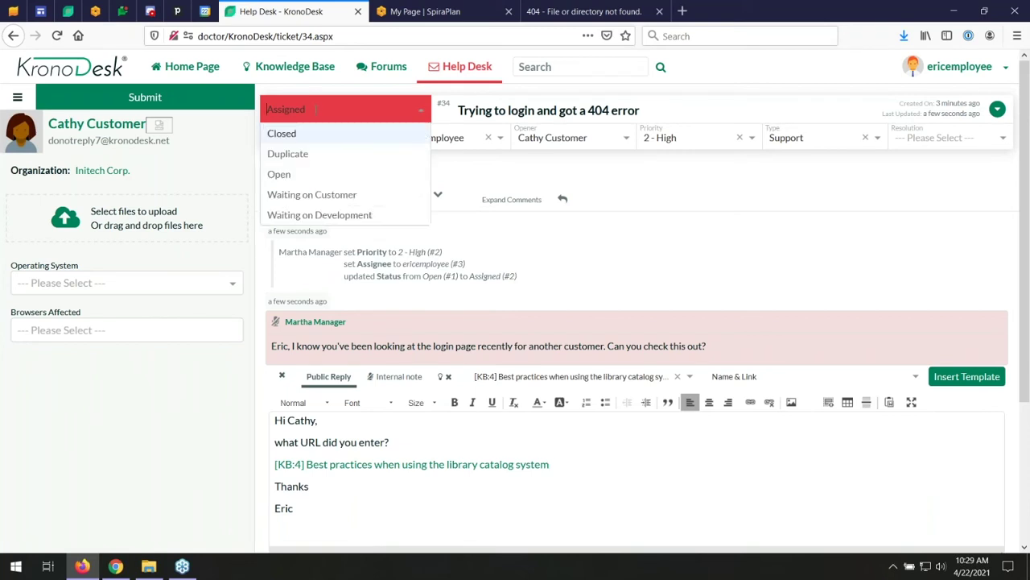
click(320, 194)
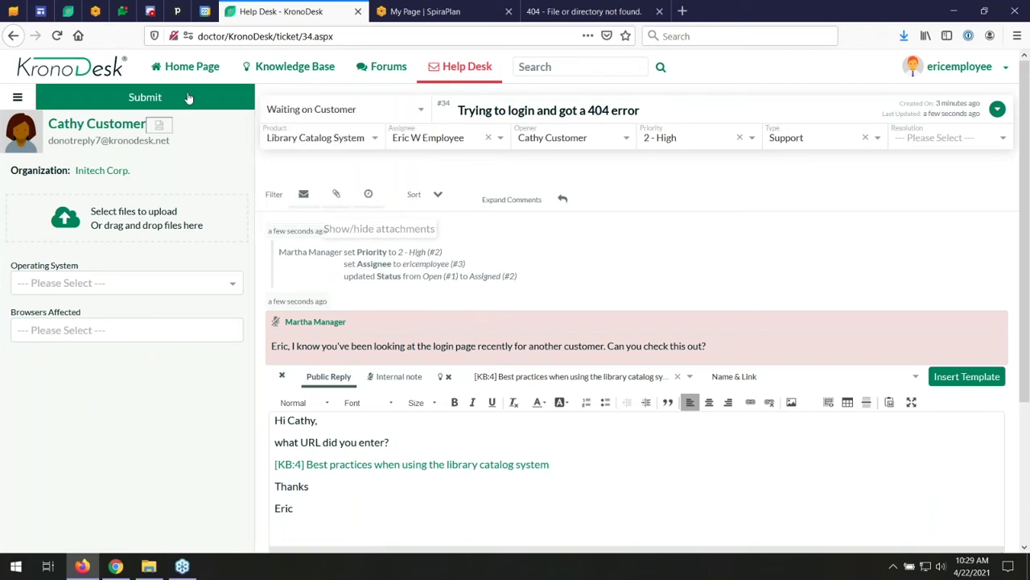
click(161, 98)
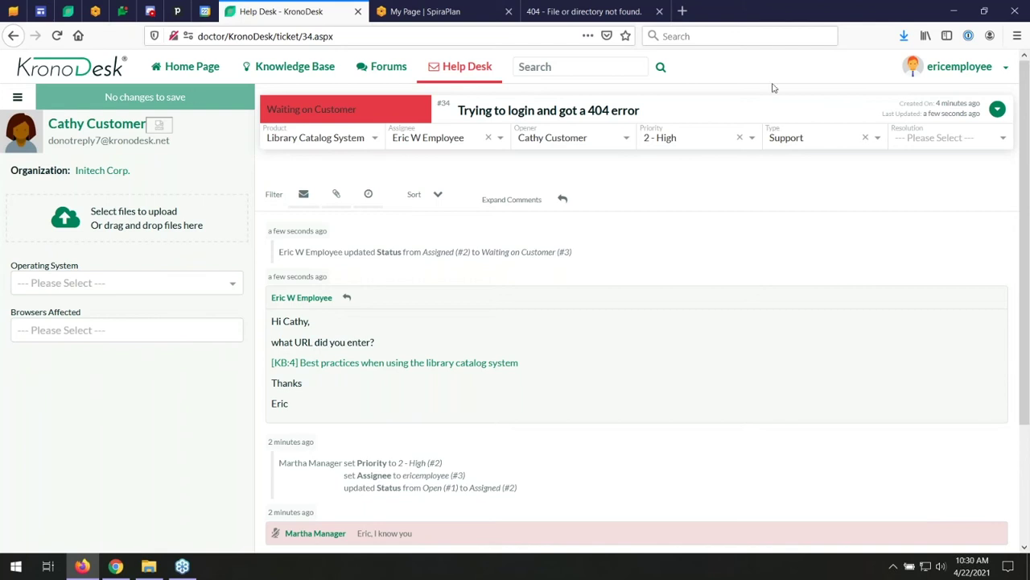
click(1005, 68)
- Sign out of the employee account, sign in with the customer's credentials, and open TK:34 from My Open Tickets
click(947, 97)
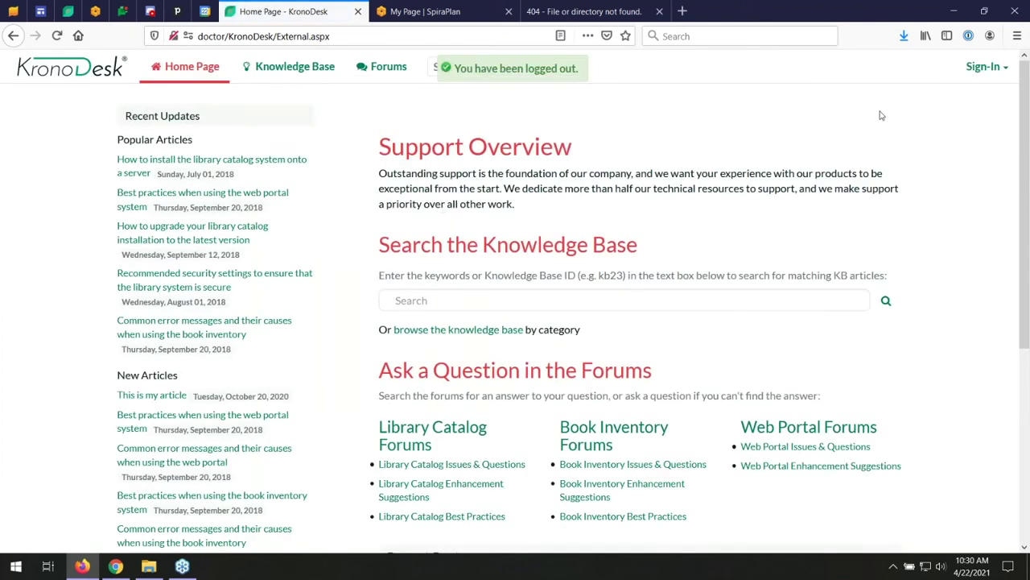
click(978, 71)
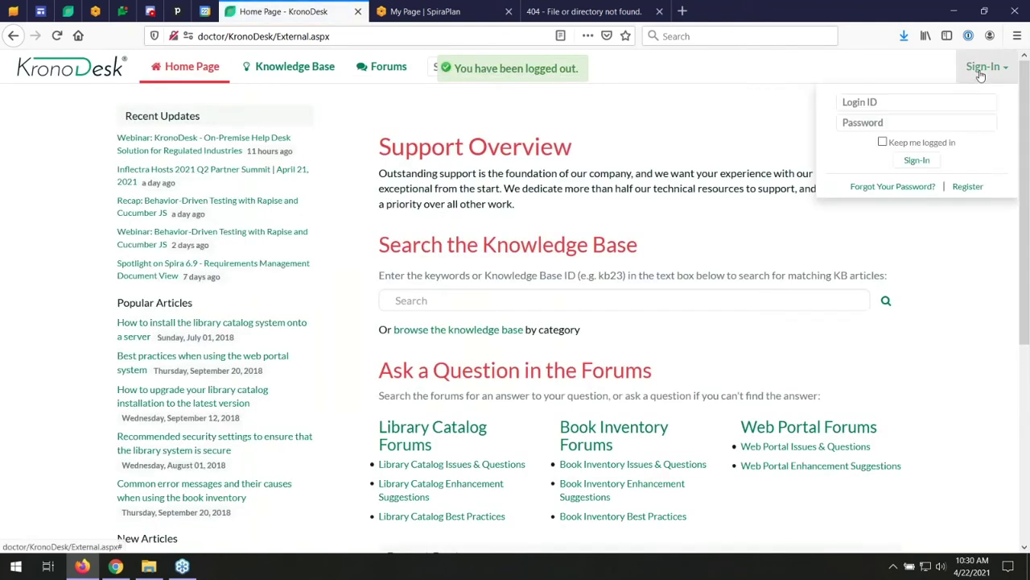
click(891, 100)
text(cat)
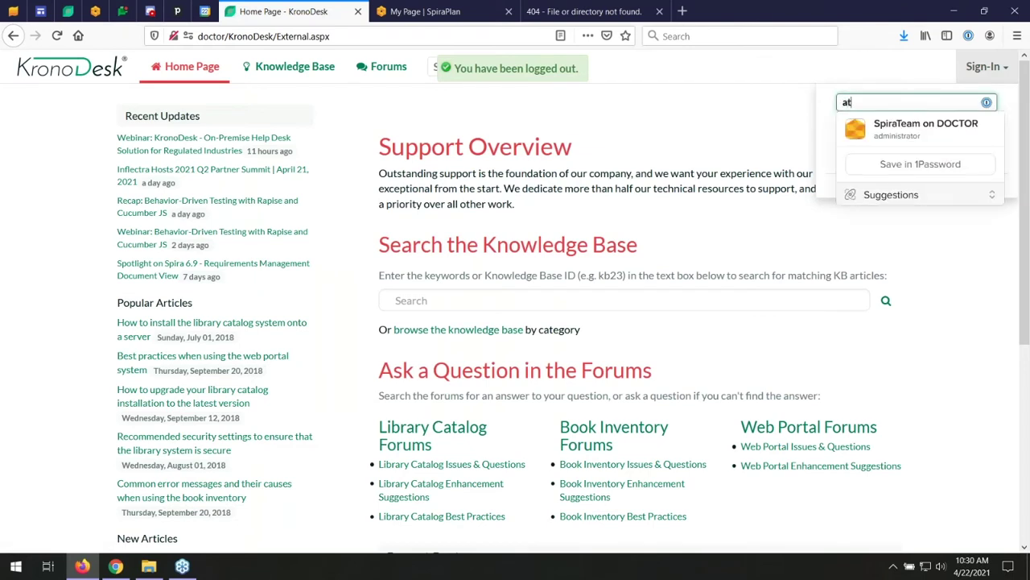
text(hy)
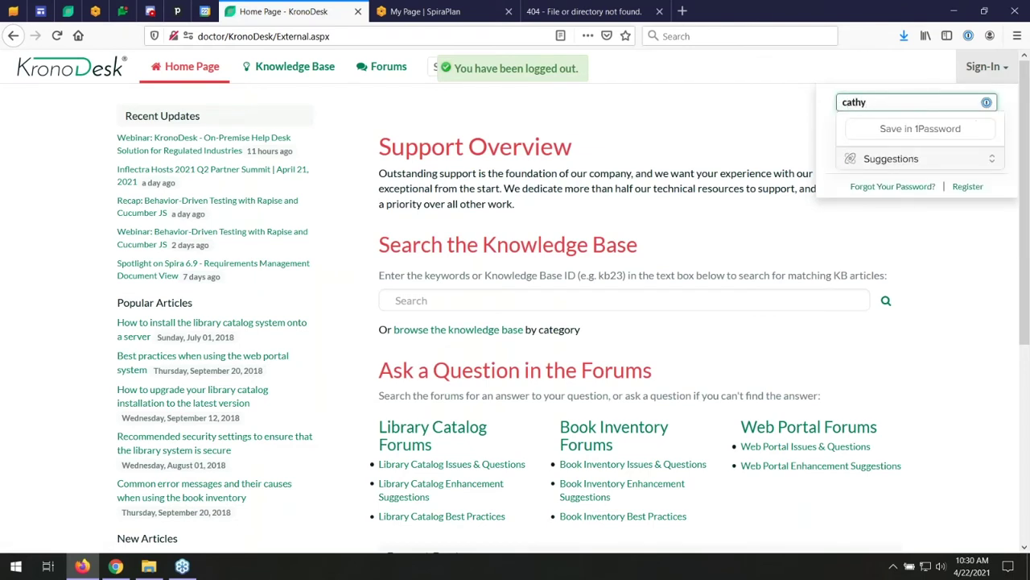
text(customer)
key(Tab)
text(************)
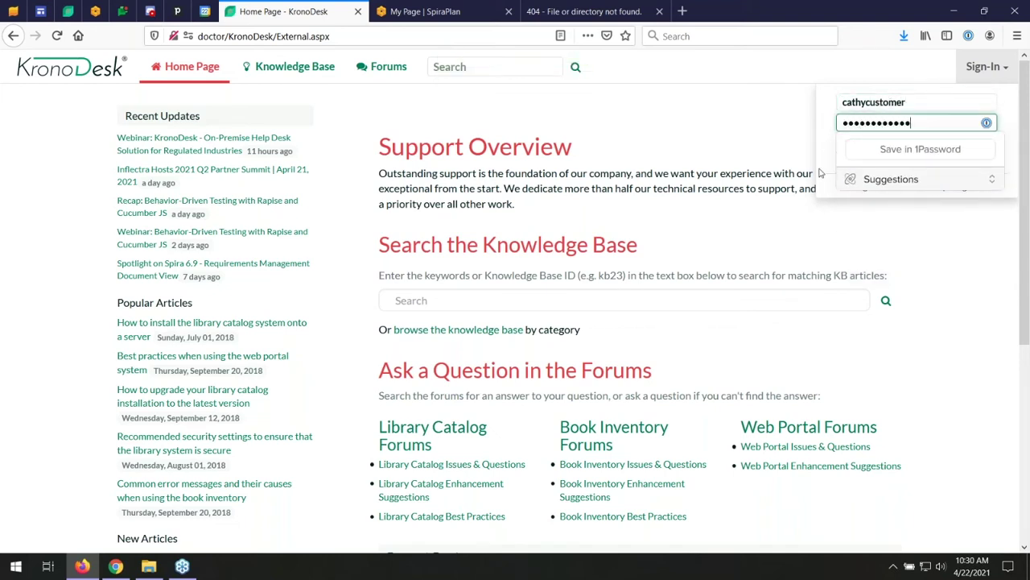
key(Return)
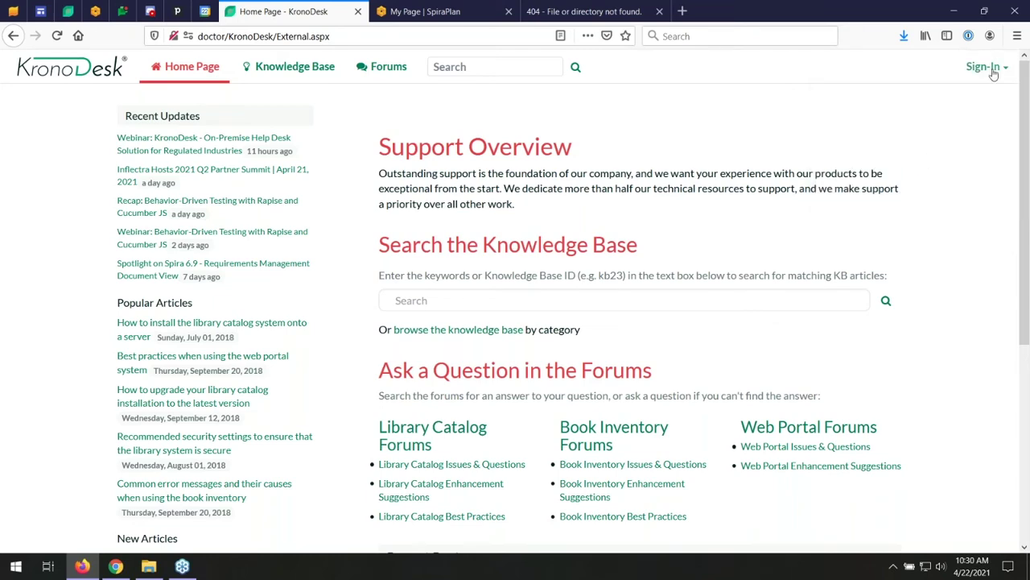
click(995, 69)
click(917, 160)
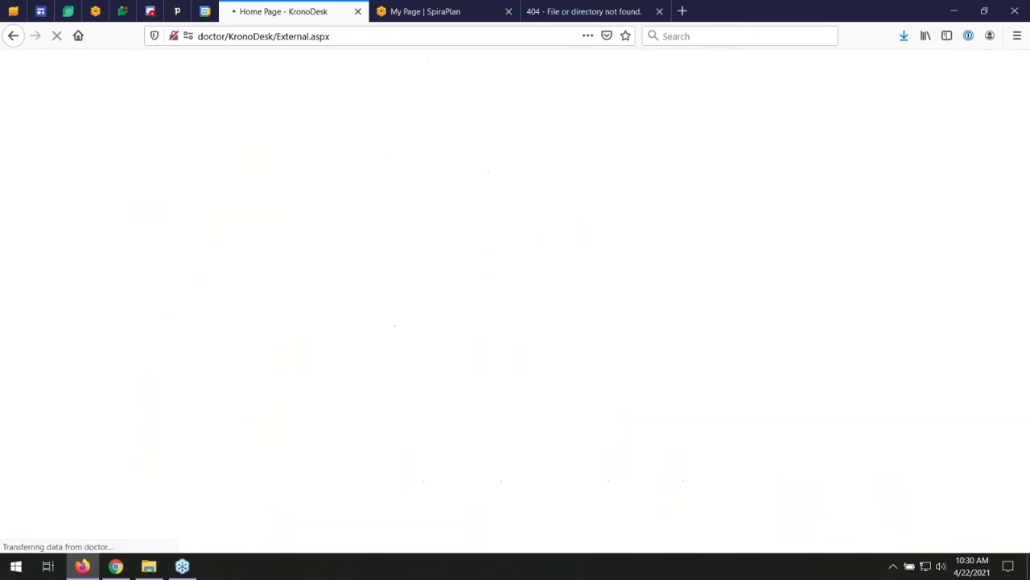
scroll(407, 406, down, 10)
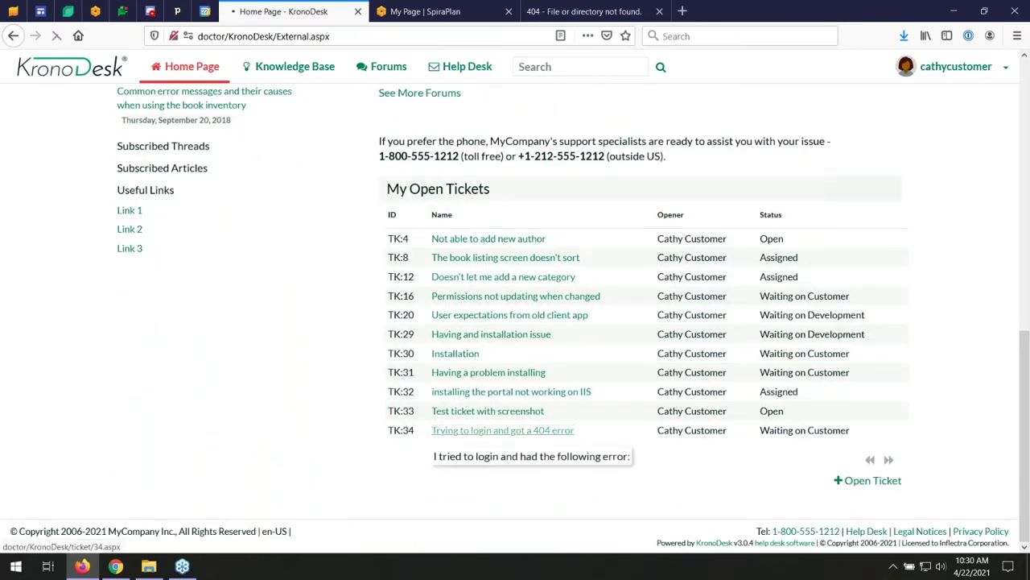
click(503, 430)
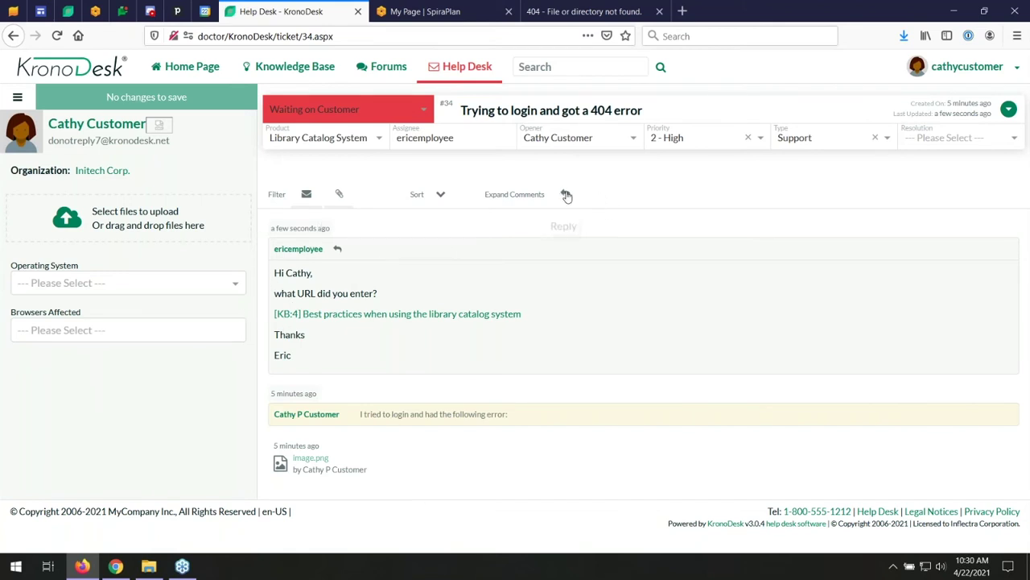
click(565, 195)
text(Hi Eric)
key(Return)
text(I entered)
text( wwww.l)
key(BackSpace)
key(BackSpace)
key(BackSpace)
text(.correcturl)
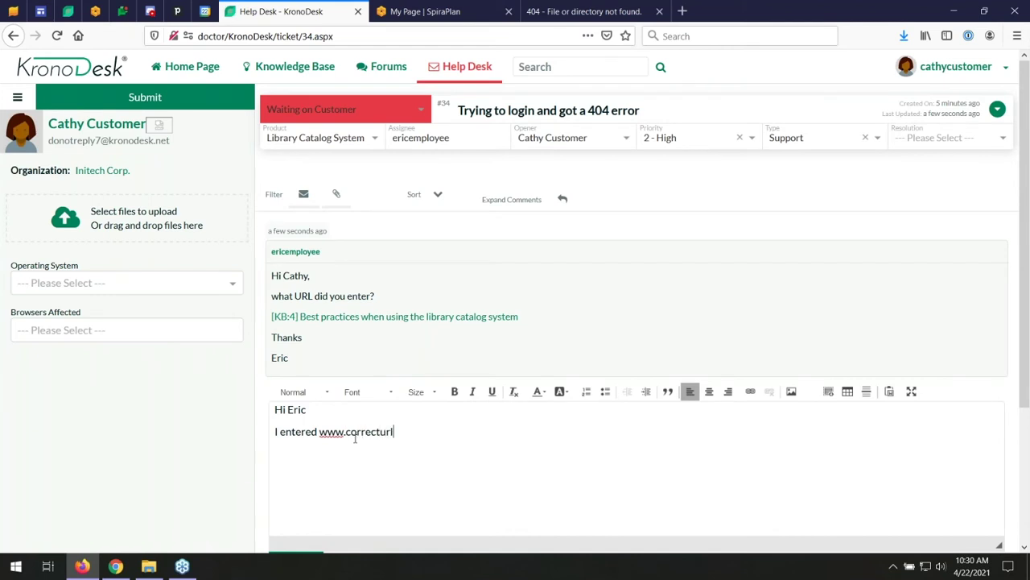
text(.com)
key(Return)
text(And that's when Igot it)
key(BackSpace)
key(BackSpace)
key(BackSpace)
key(BackSpace)
key(BackSpace)
key(BackSpace)
text(got the message.)
key(Return)
text(Ta)
text(hanks)
key(Return)
text(Cathy.)
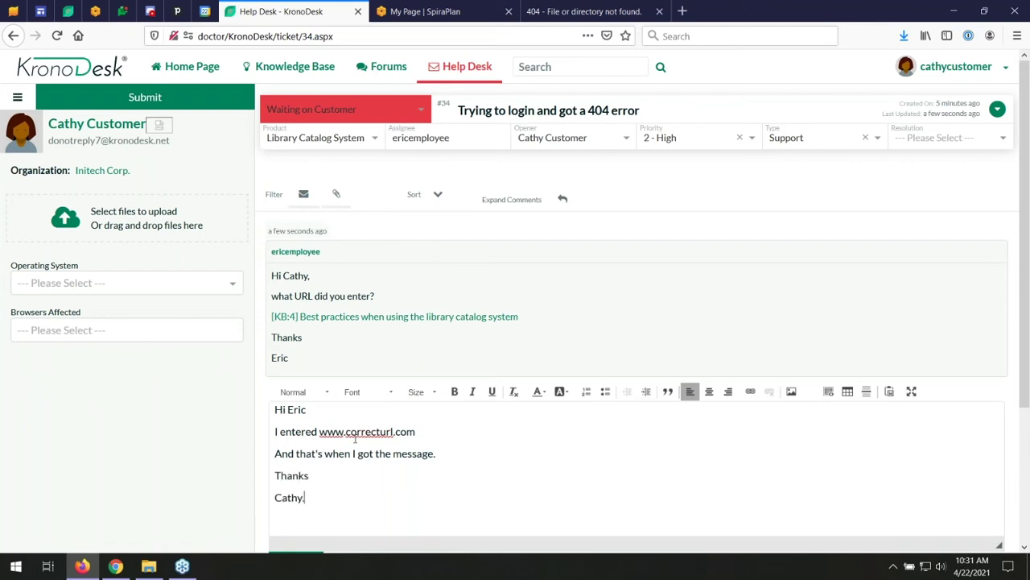
click(190, 95)
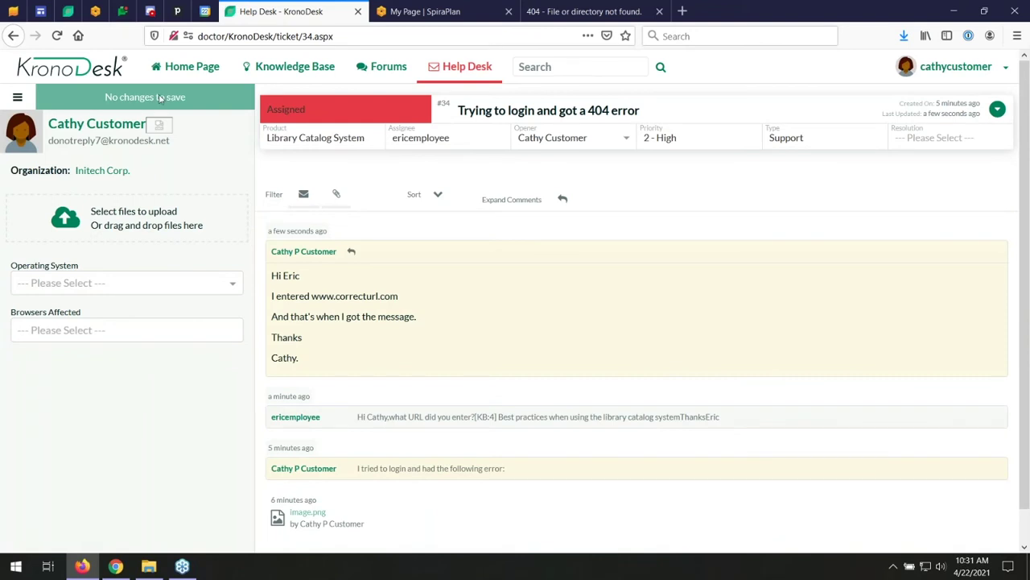
- Sign out of the customer account and sign back in with the employee's login ID and password
click(1005, 69)
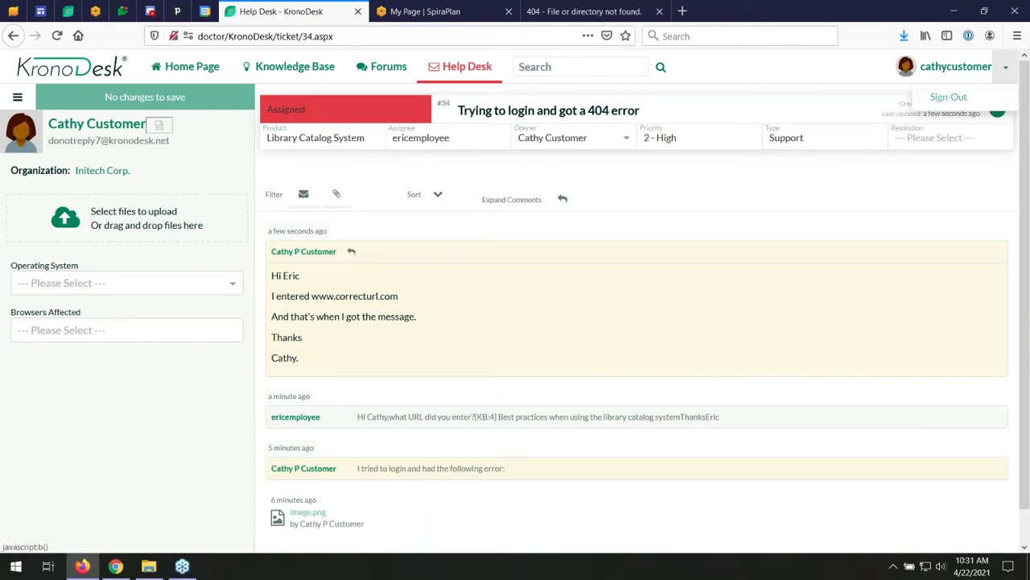
click(949, 97)
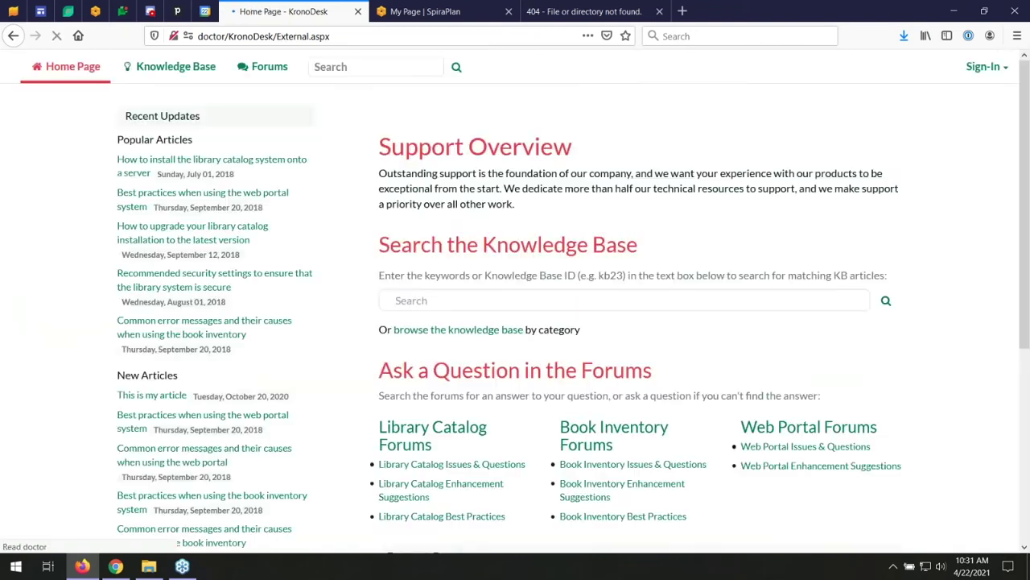
click(1000, 69)
click(872, 101)
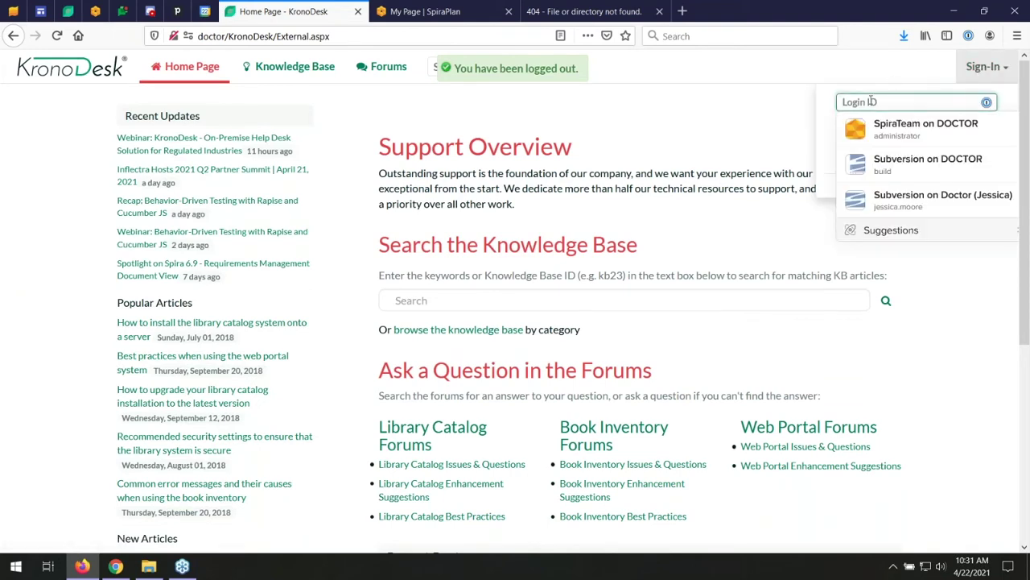
text(ericemployee)
key(Tab)
text(•••••••••)
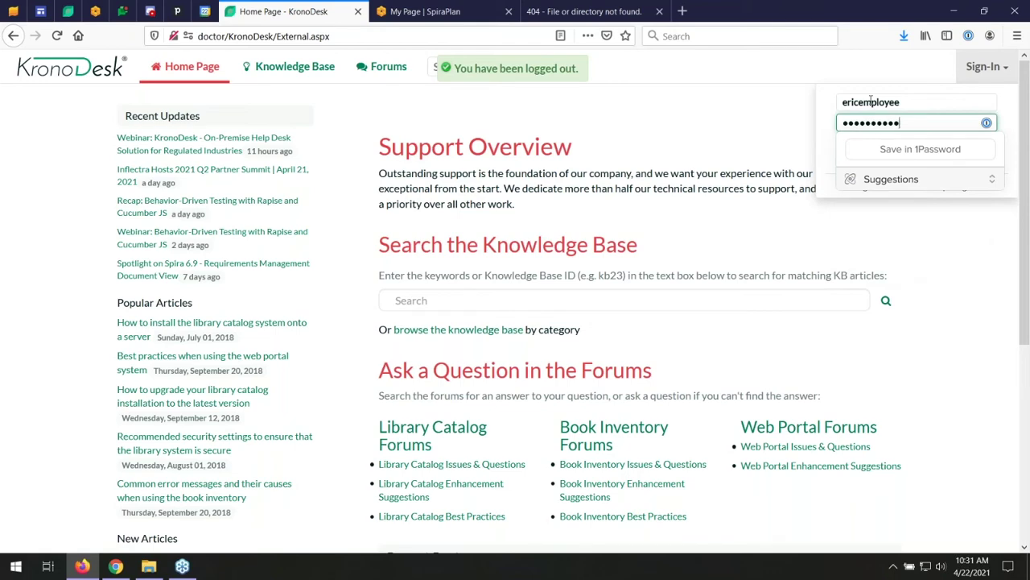
key(Return)
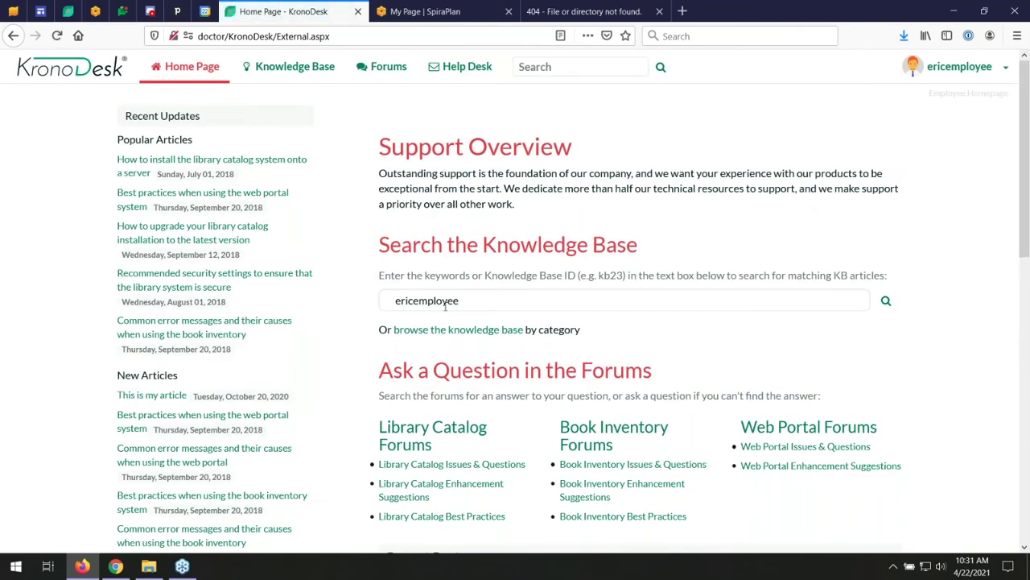
click(191, 68)
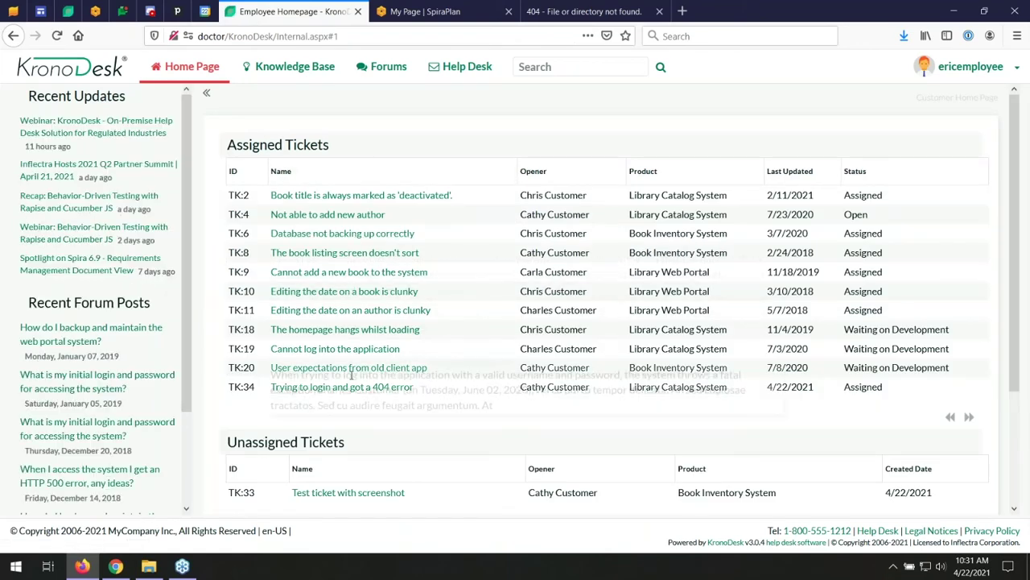
click(346, 387)
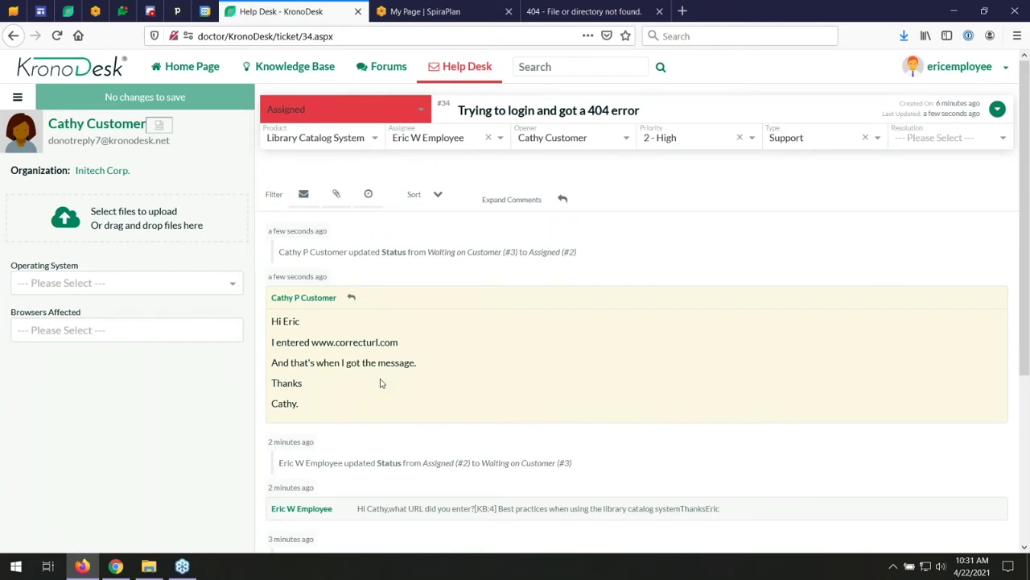
click(409, 135)
- Reassign ticket #34 to the manager and start an internal note
scroll(435, 201, down, 2)
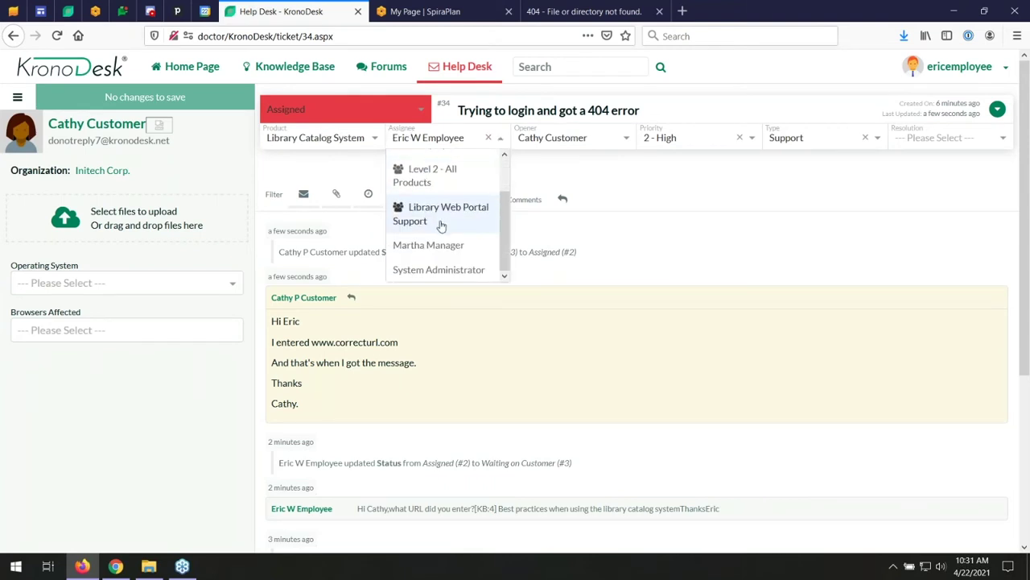
click(427, 244)
click(561, 201)
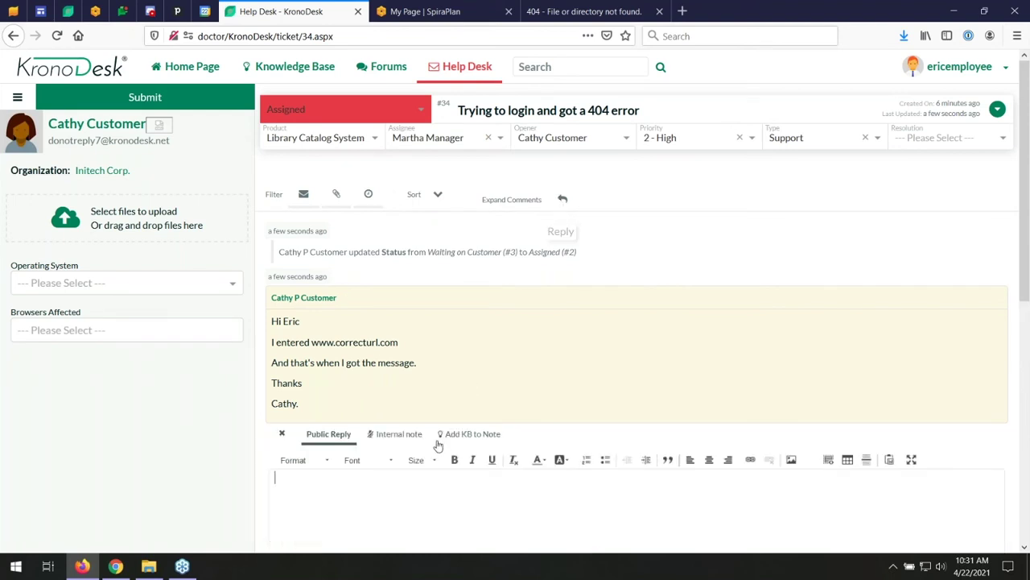
click(396, 434)
- Write the note to the manager saying it's actually a bug seen with other Chrome customers
text(Martha,)
key(Return)
text(I think )
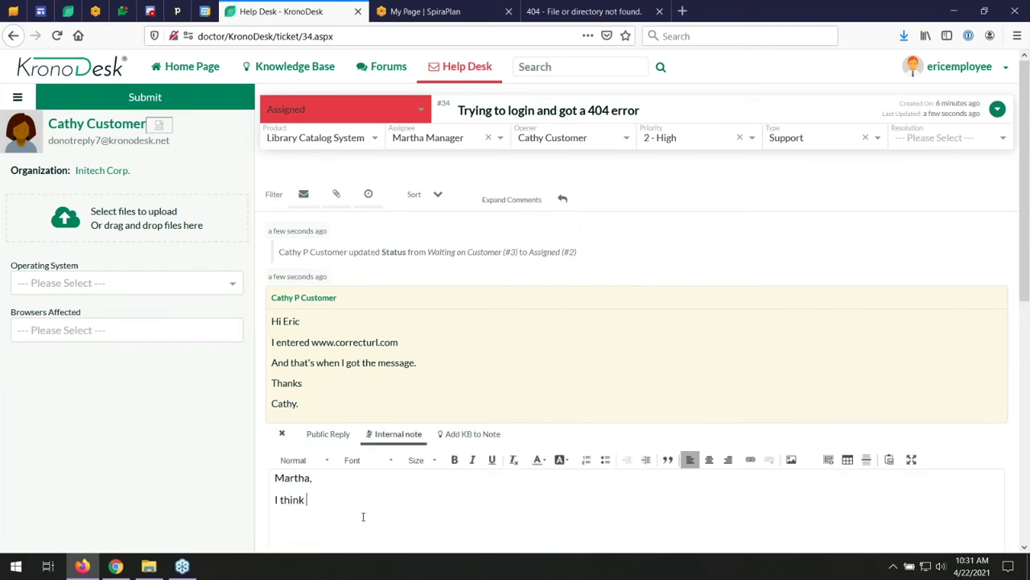
text(this is actu)
key(BackSpace)
key(BackSpace)
key(BackSpace)
key(BackSpace)
text(s actually a bug. I have s)
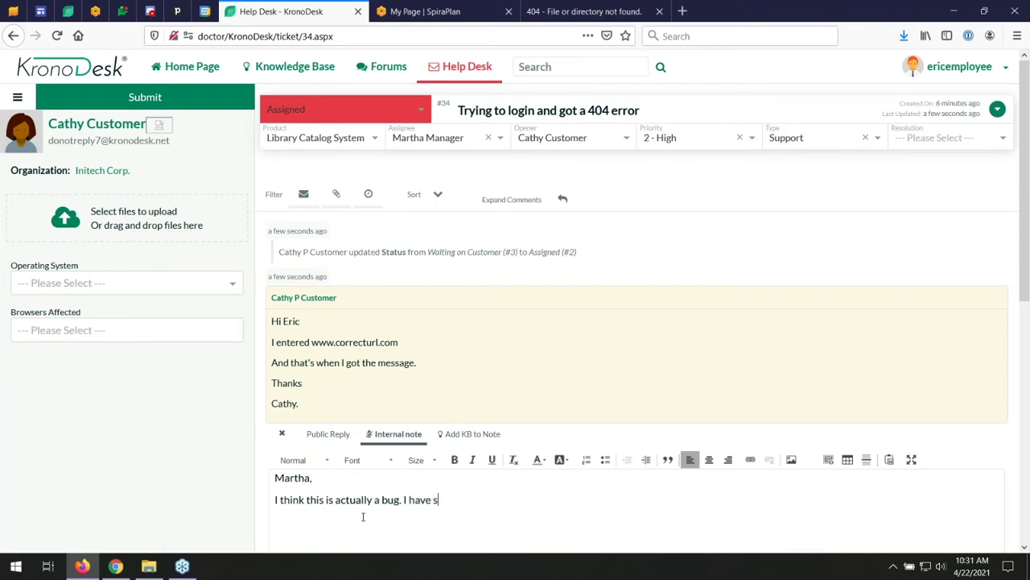
text(een this wiyh)
key(BackSpace)
key(BackSpace)
key(BackSpace)
text(th other customers using)
key(BackSpace)
text(g Chrome?)
- Sign the note with thanks and the sender's name, then submit the note and reassignment
key(Return)
text(Thansks)
key(Return)
text(Eric)
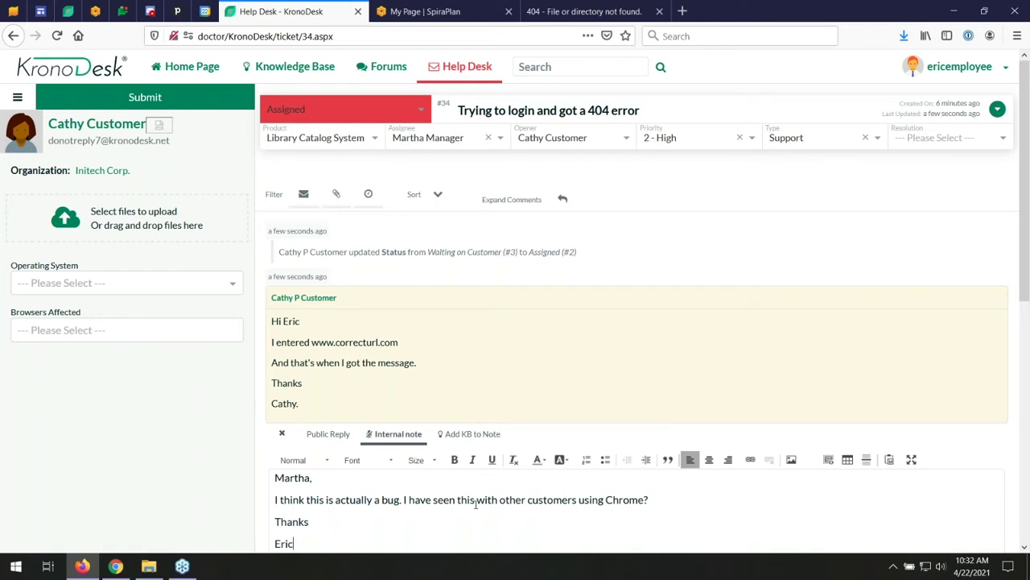
click(203, 97)
click(995, 70)
- Sign out, sign in with the manager's login ID and password, and open TK:34 from the employee home page
click(948, 97)
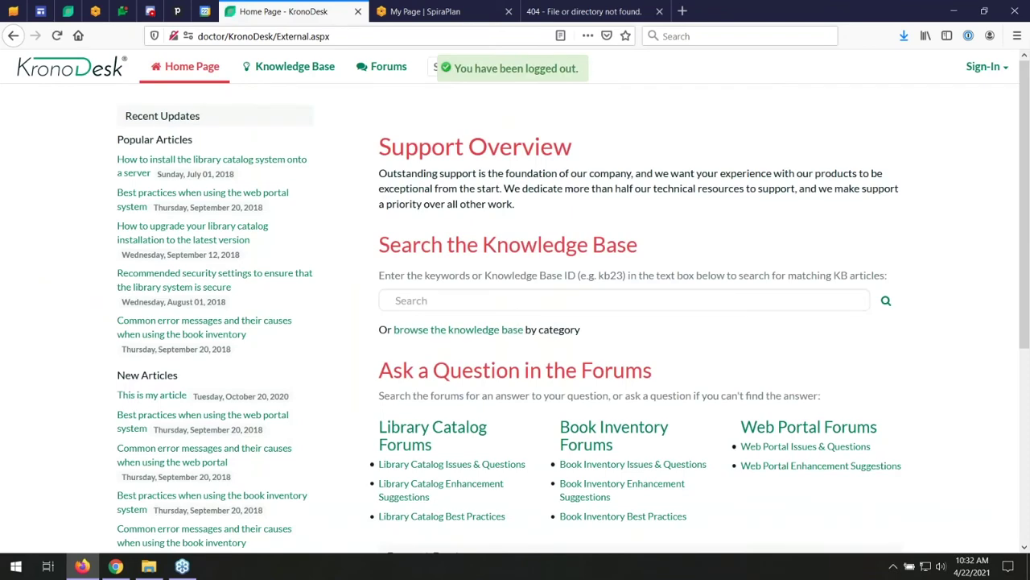
click(979, 69)
click(908, 103)
text(marthamanager)
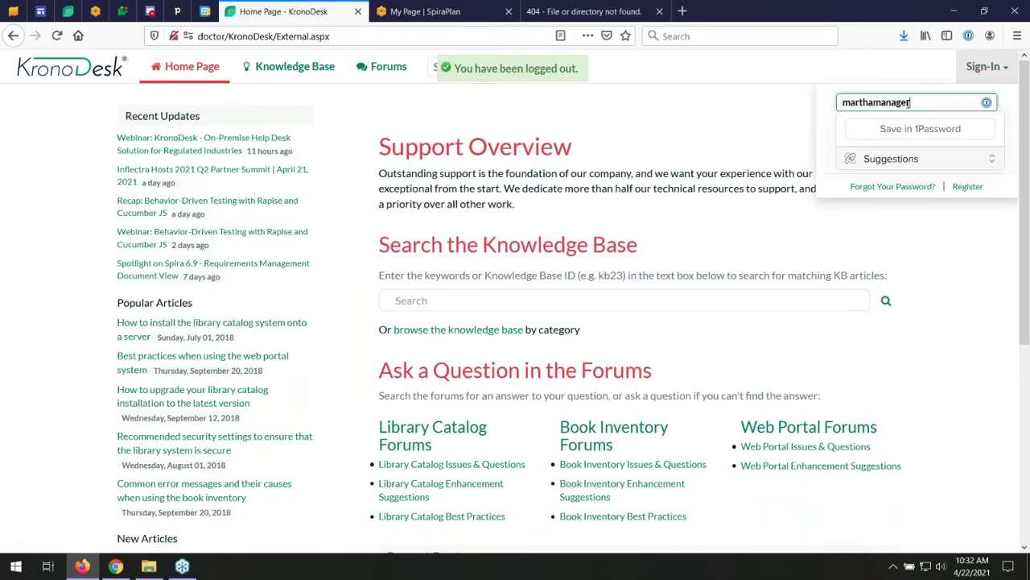
key(Tab)
text(************)
key(Return)
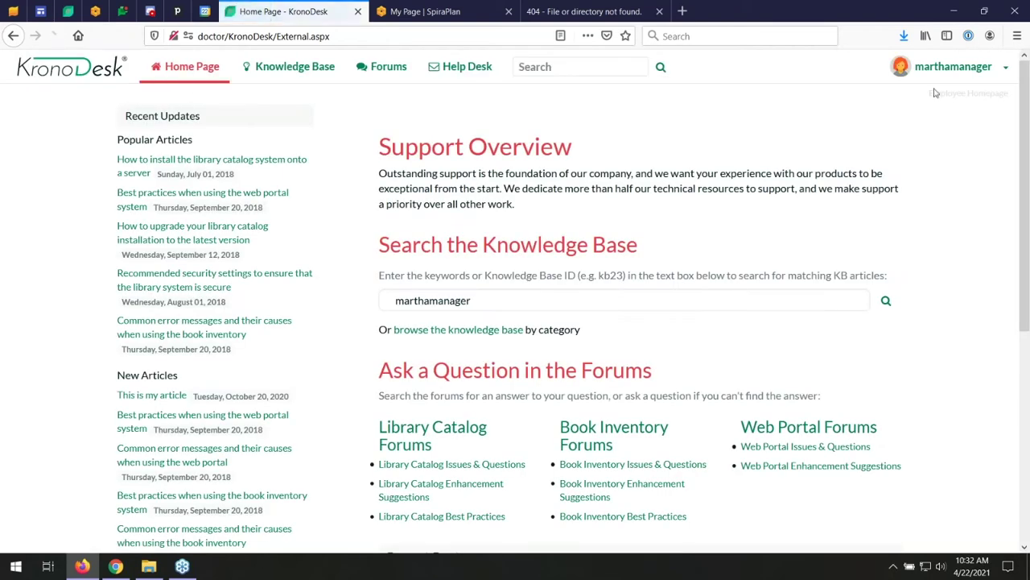
click(208, 70)
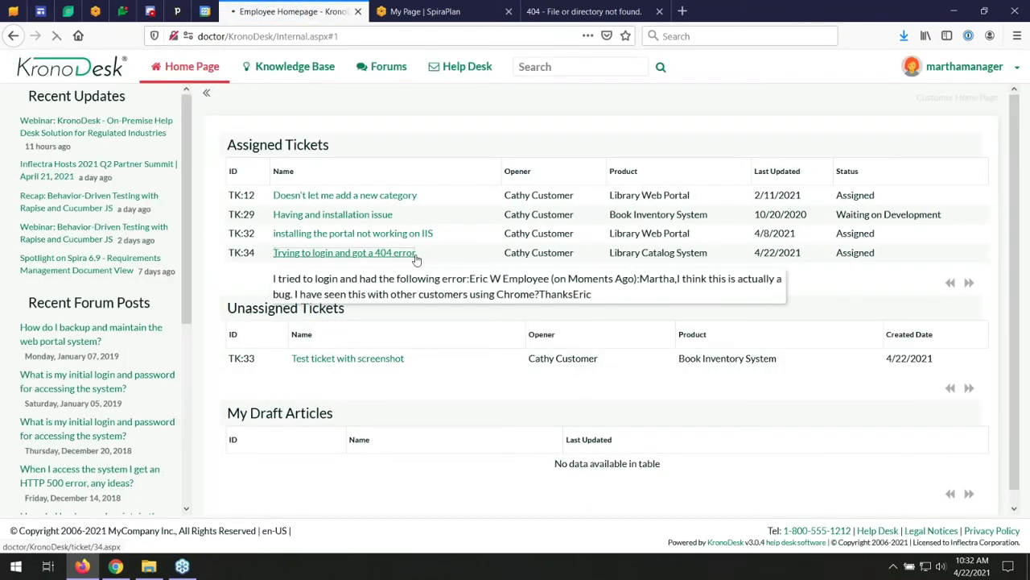
click(405, 252)
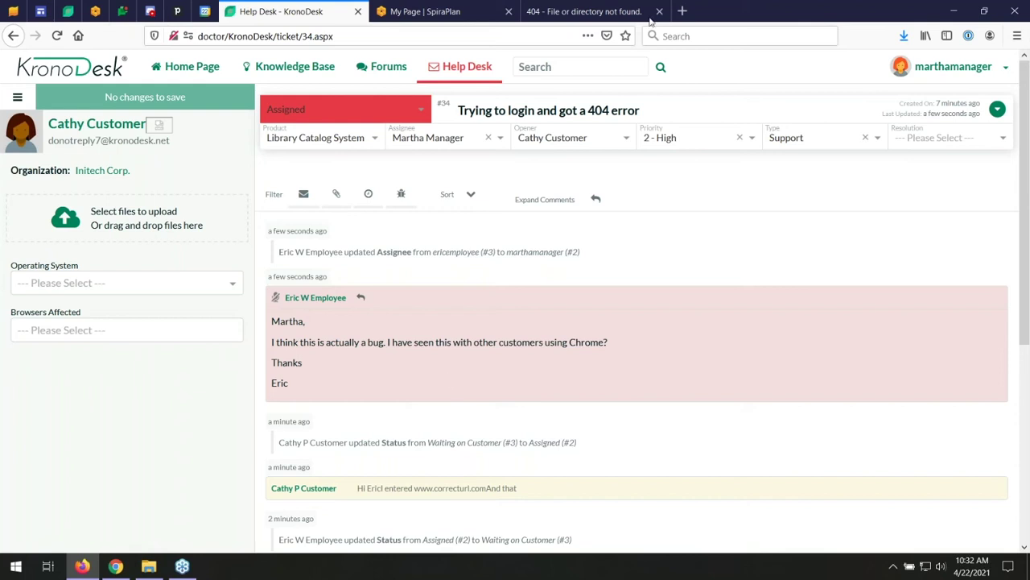
- From ticket #34's actions, choose Library Information System (Sample) and add a new incident
click(476, 6)
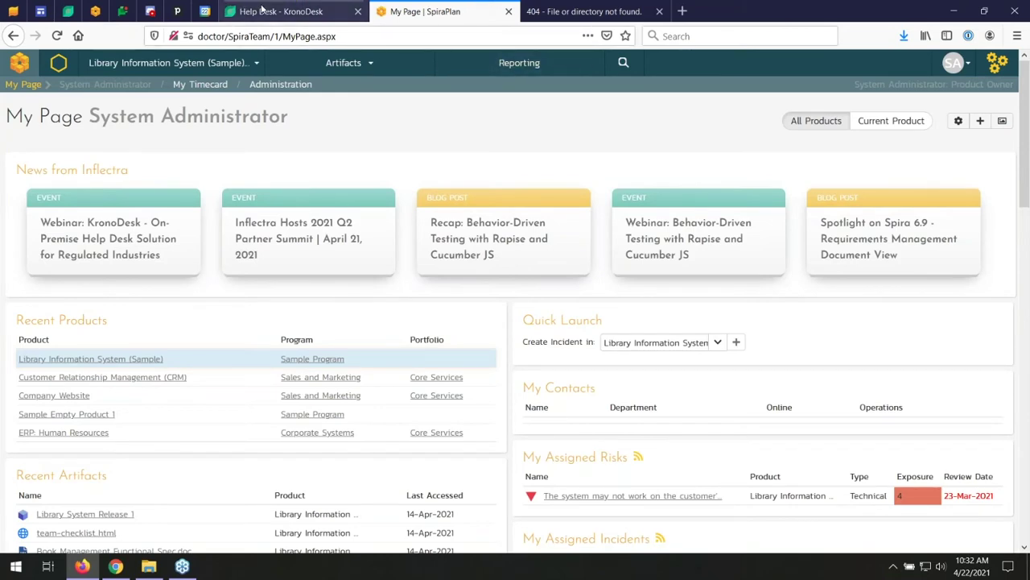
click(258, 7)
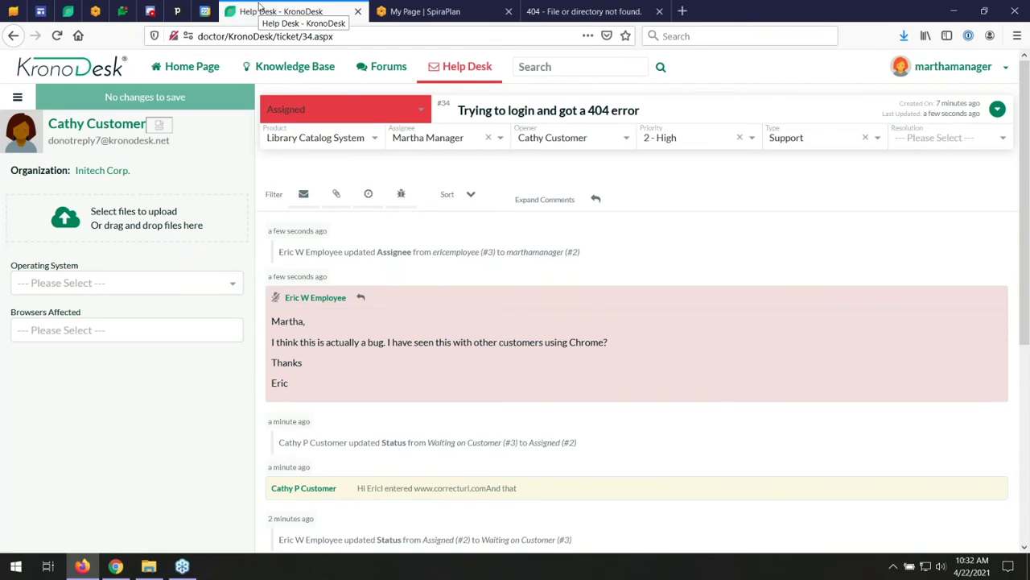
click(998, 109)
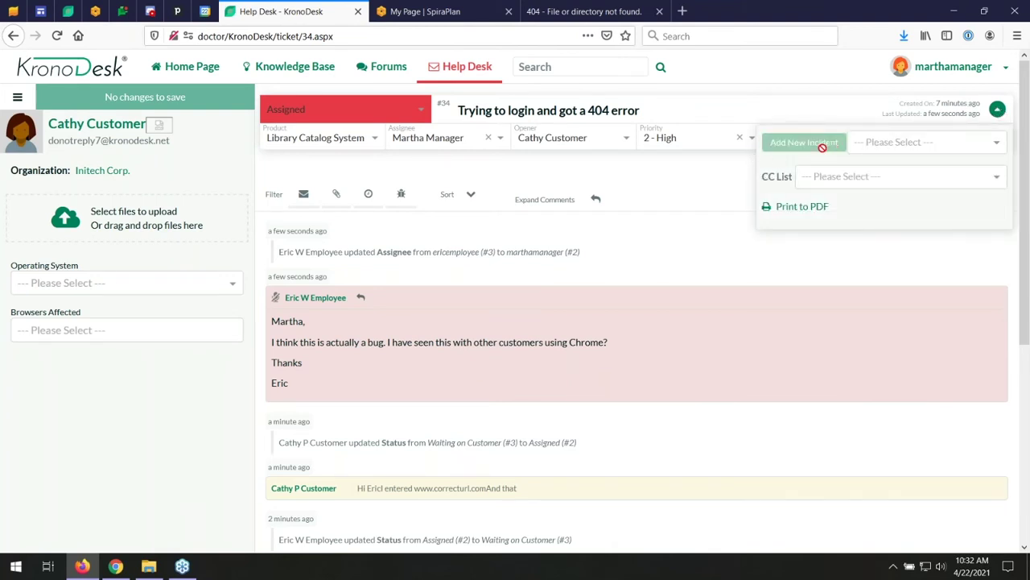
click(889, 142)
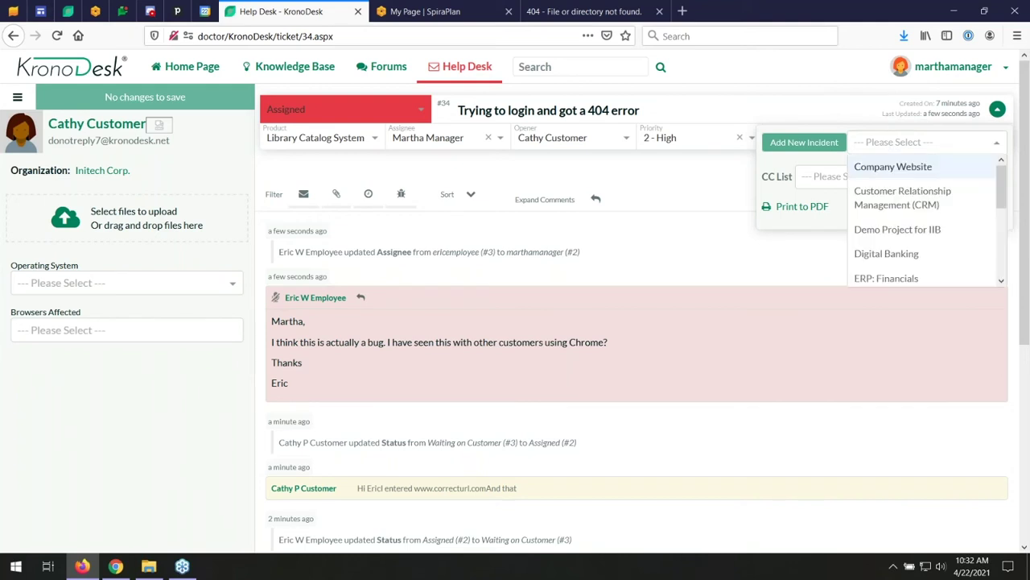
scroll(982, 256, down, 3)
scroll(982, 256, down, 1)
click(918, 167)
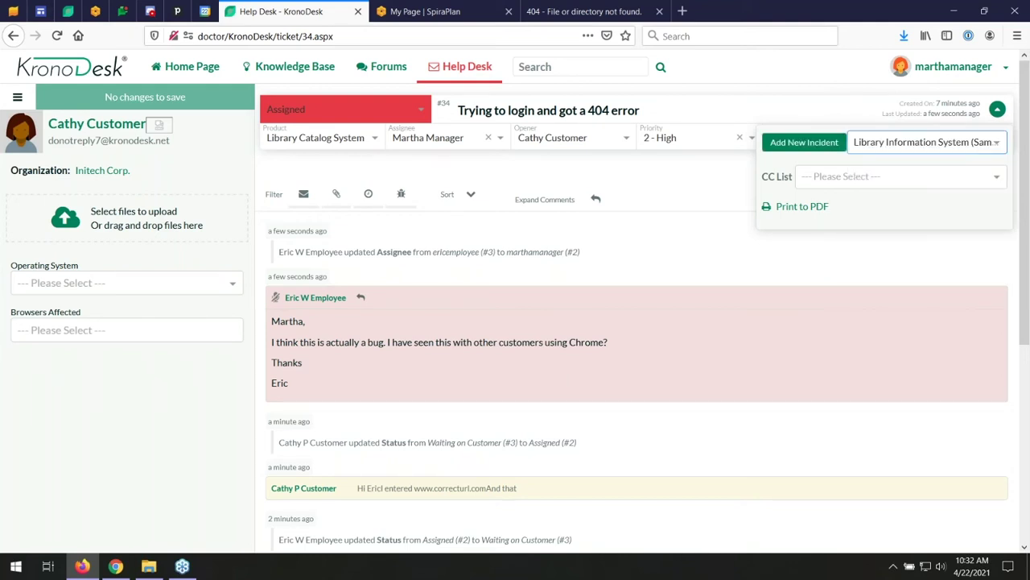
click(809, 149)
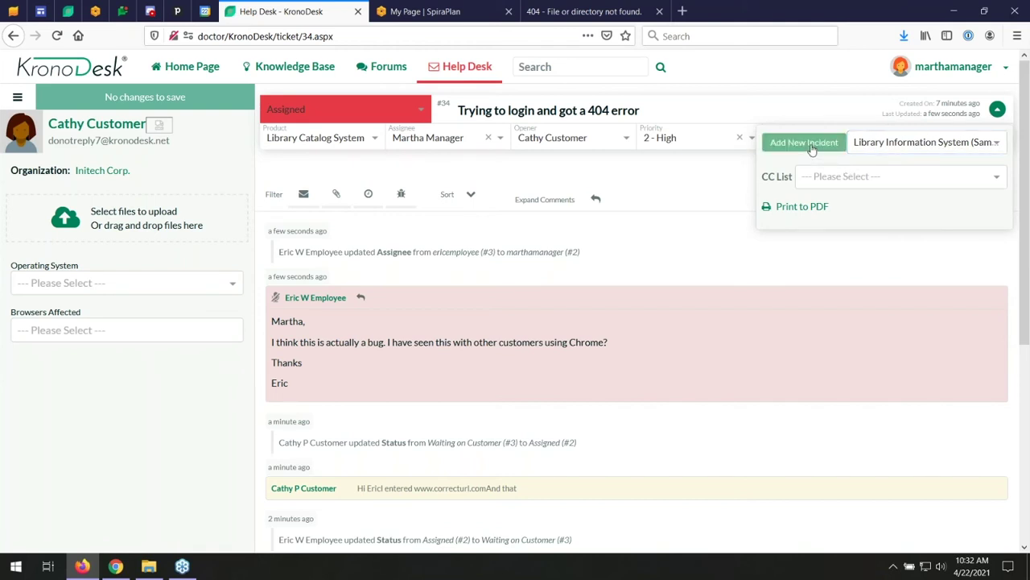
click(562, 293)
- Name the incident 'Bug logging in with Chrome - 404 error'
scroll(562, 288, down, 10)
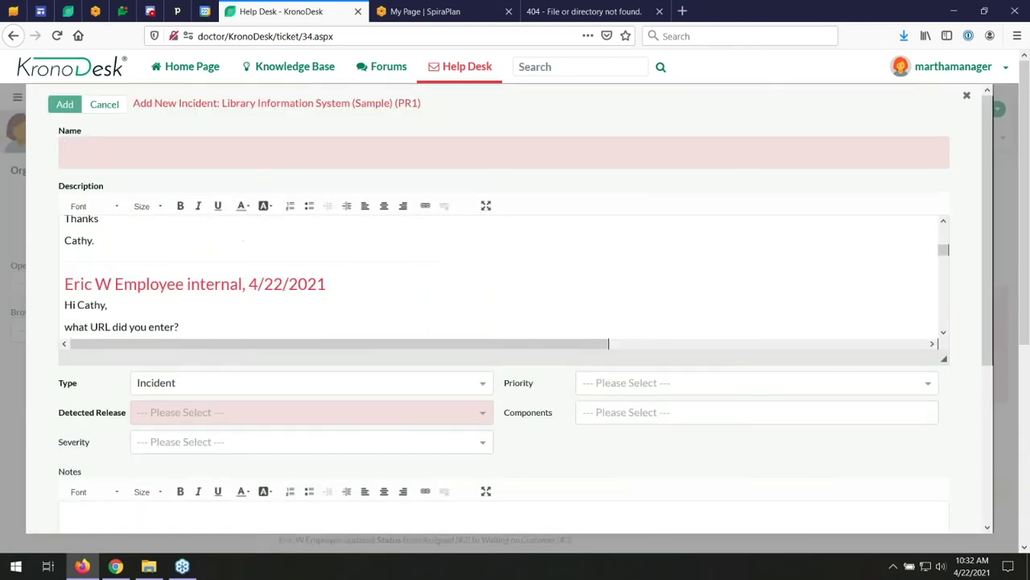
scroll(561, 462, up, 5)
click(166, 148)
text(Bug logg)
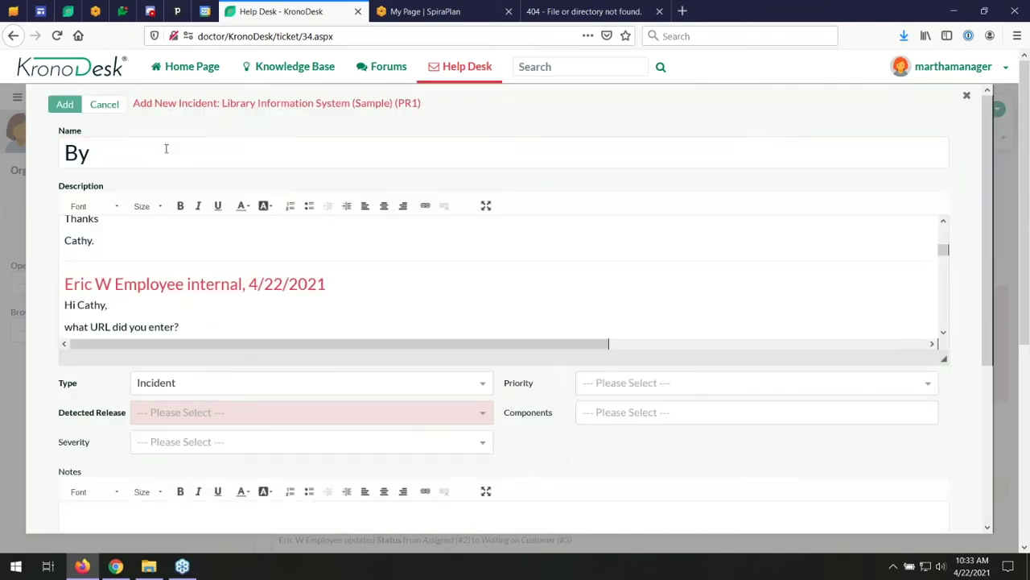
text(ing in)
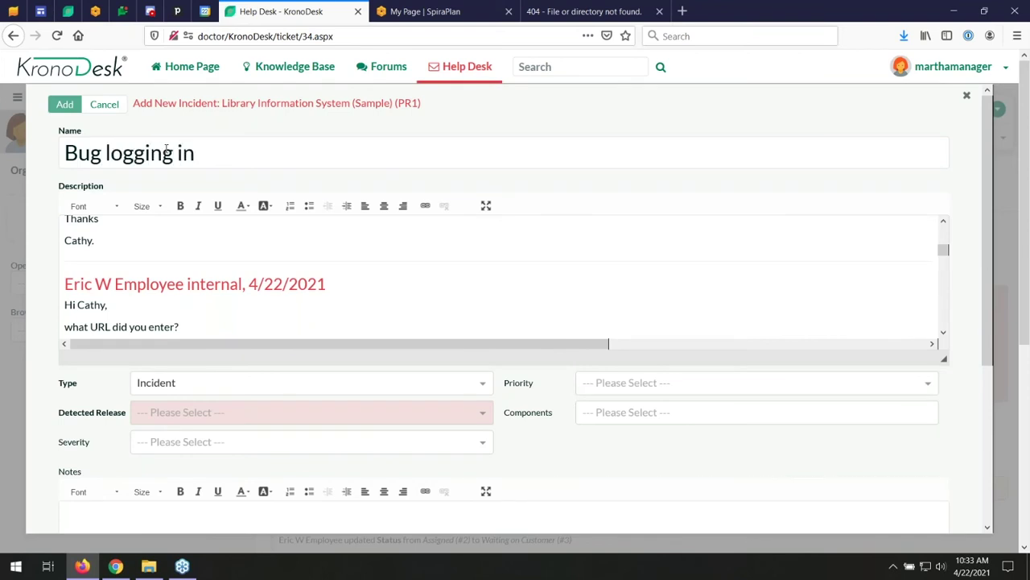
text( with Chrom)
key(BackSpace)
key(BackSpace)
text(ro)
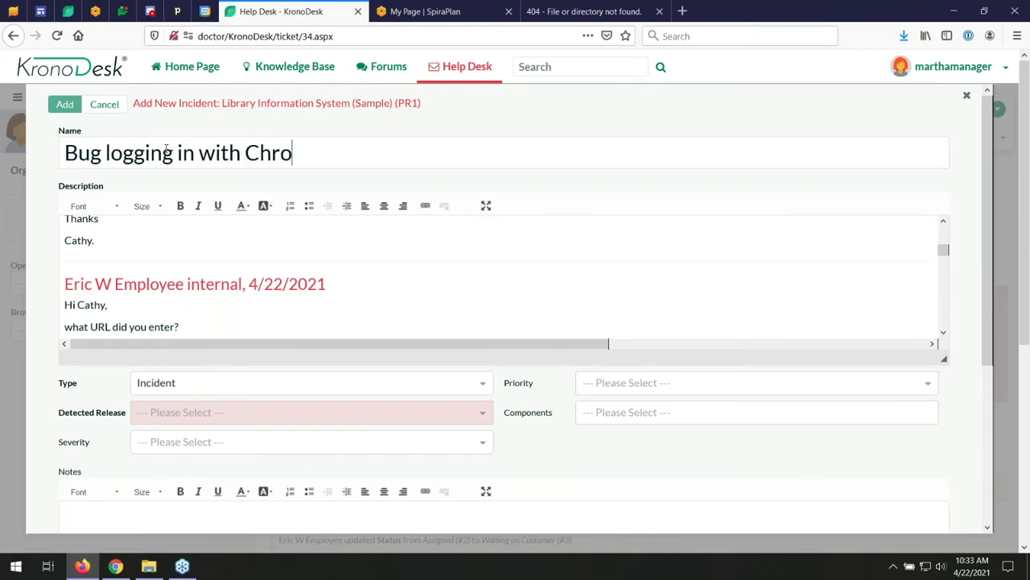
text(me - 404 error)
- Set type Bug, priority 2 - High, and detected release Library System Release 1
scroll(277, 223, down, 10)
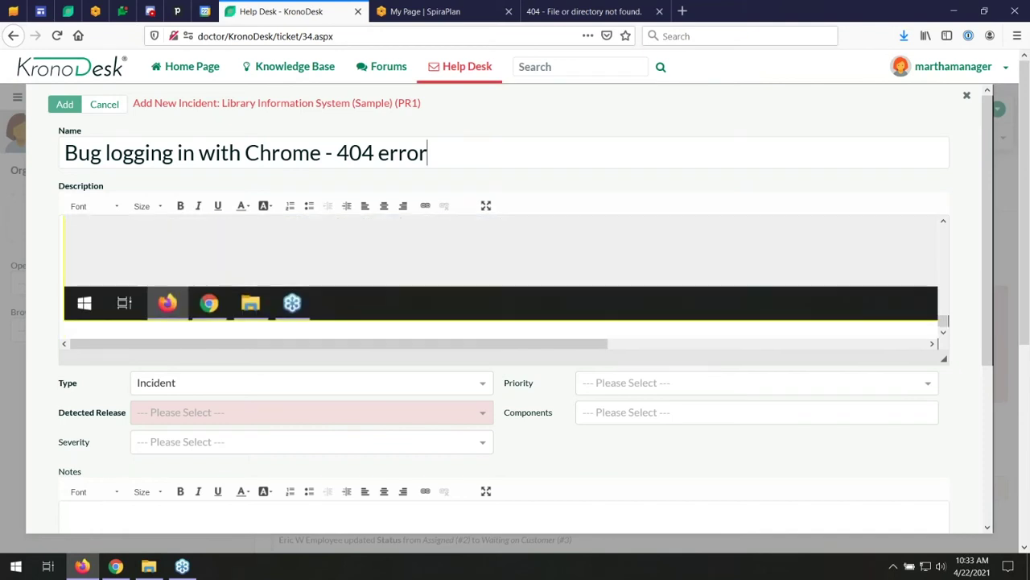
scroll(277, 265, up, 10)
click(182, 384)
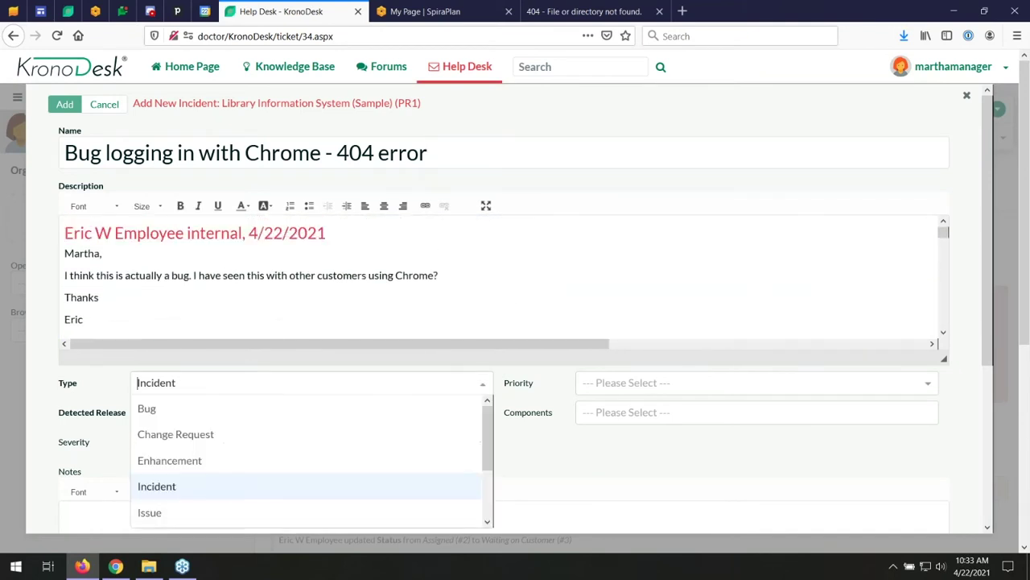
click(157, 409)
click(648, 384)
click(644, 433)
click(260, 417)
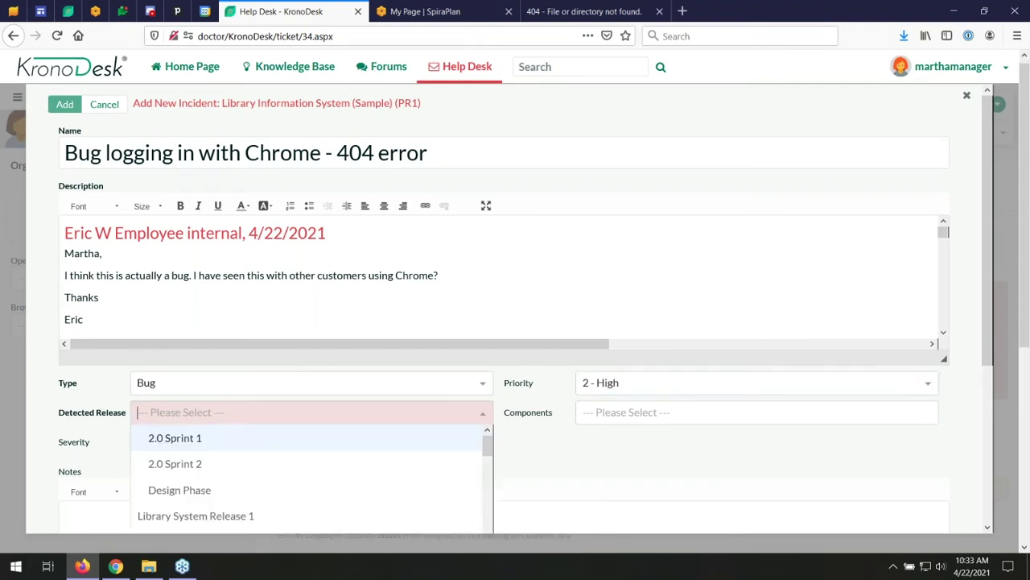
click(233, 513)
- Set OS Windows 10, browser Chrome and difficulty Difficult, then add the linked incident
click(649, 420)
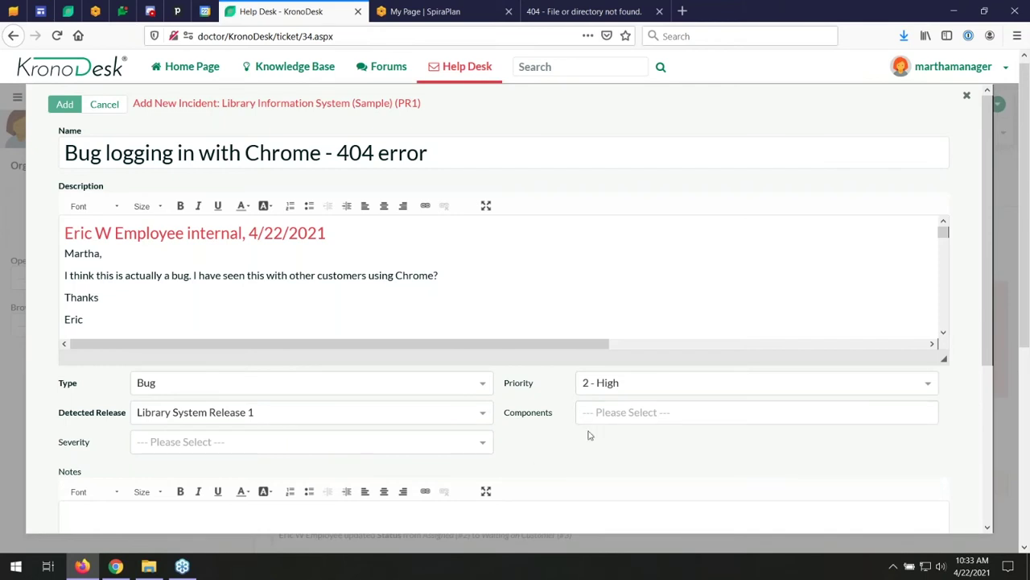
scroll(195, 395, down, 3)
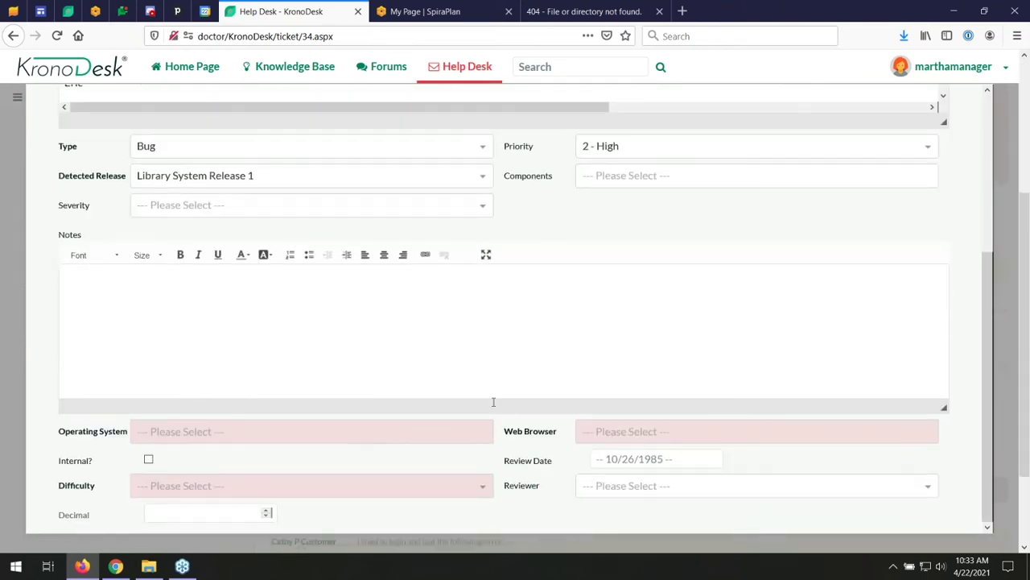
click(483, 432)
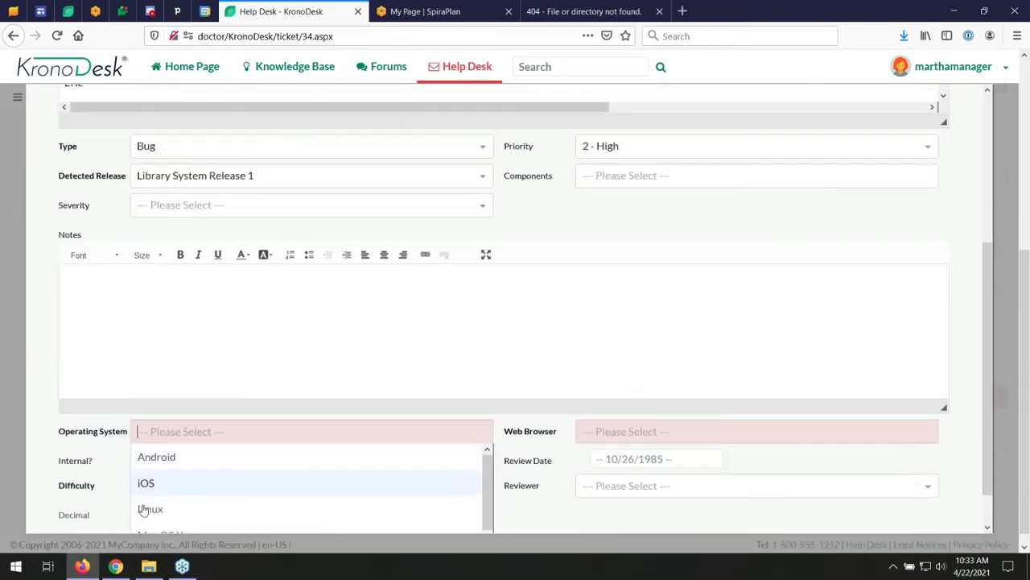
scroll(165, 506, down, 2)
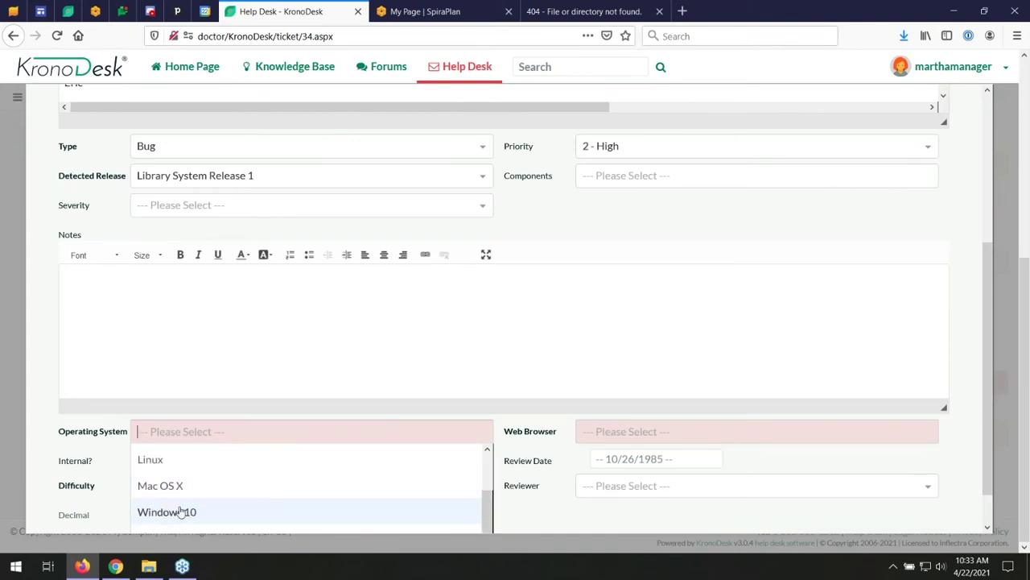
click(182, 512)
click(655, 432)
click(624, 457)
click(171, 490)
click(162, 471)
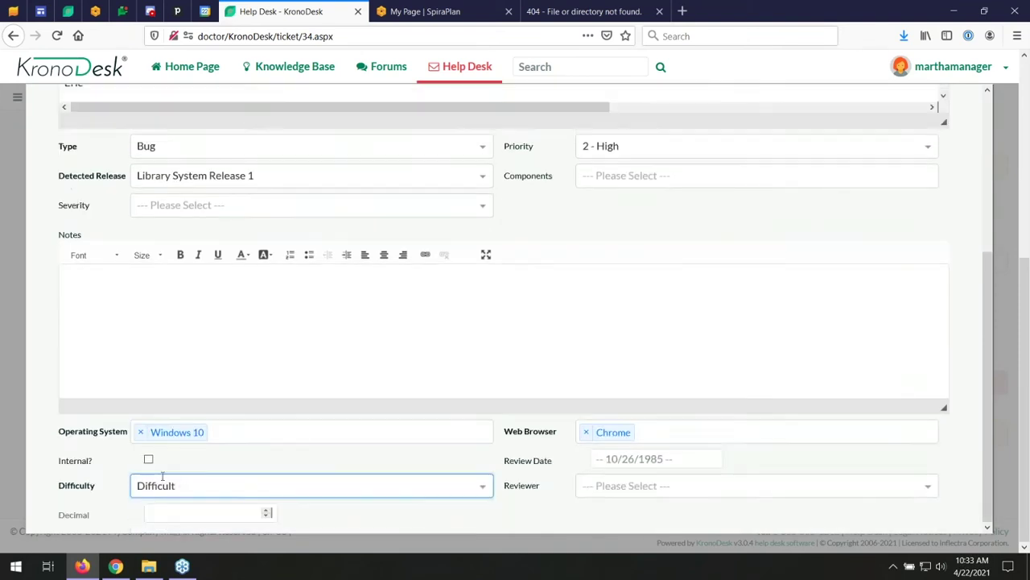
scroll(481, 483, up, 3)
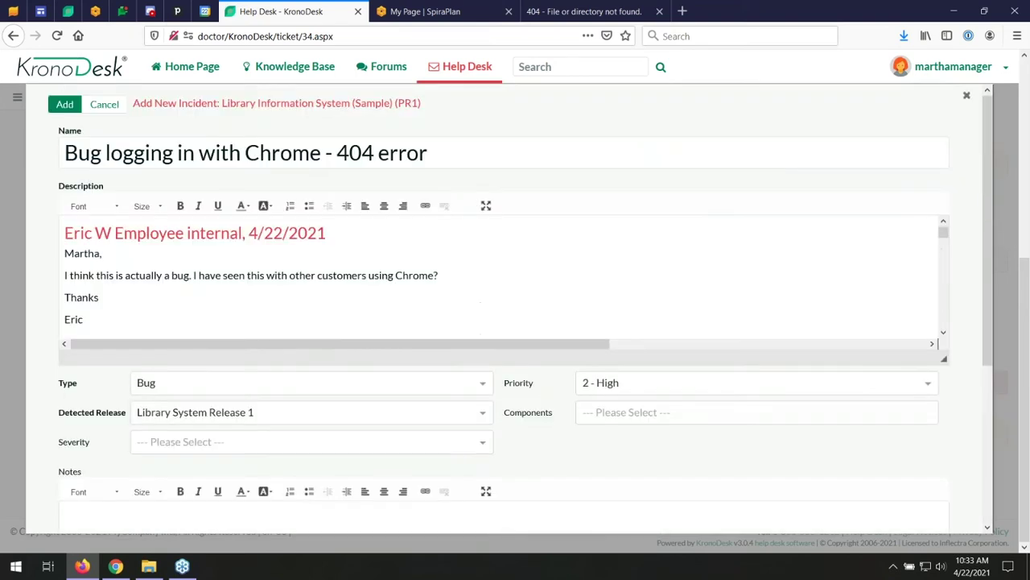
click(64, 105)
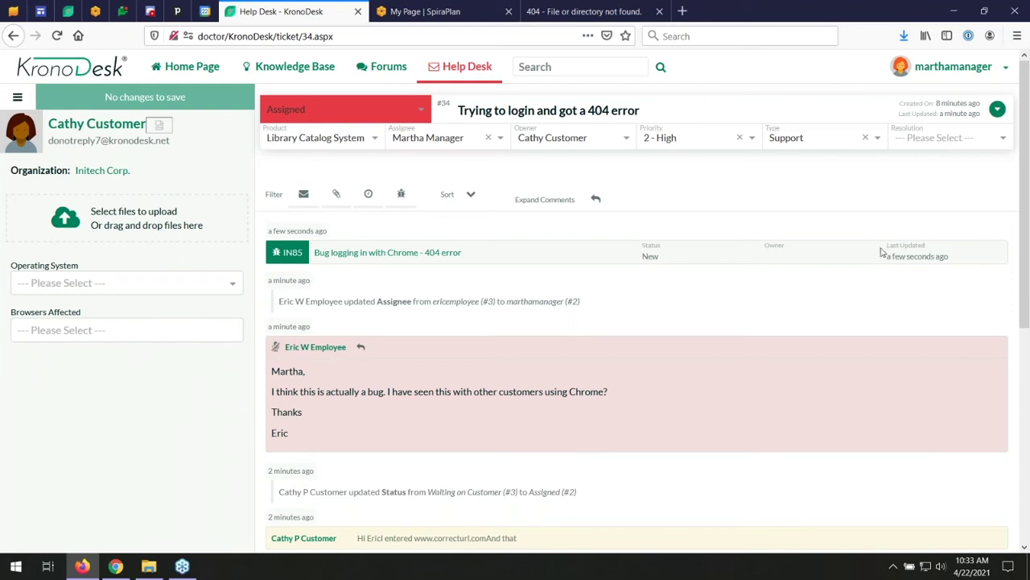
click(427, 11)
- List incidents filtered to status New, sort by creation date, and open IN85
click(345, 63)
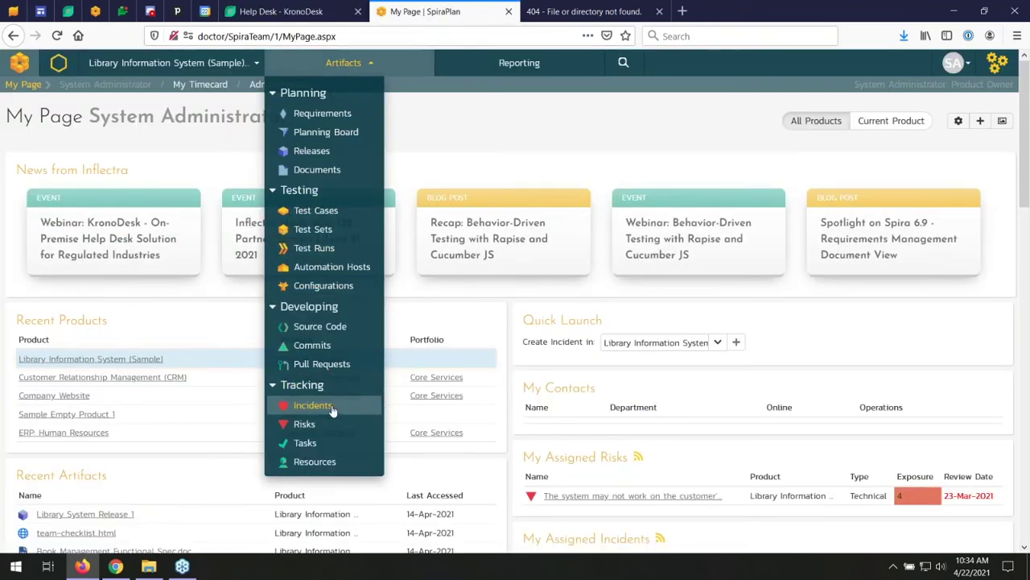
click(331, 405)
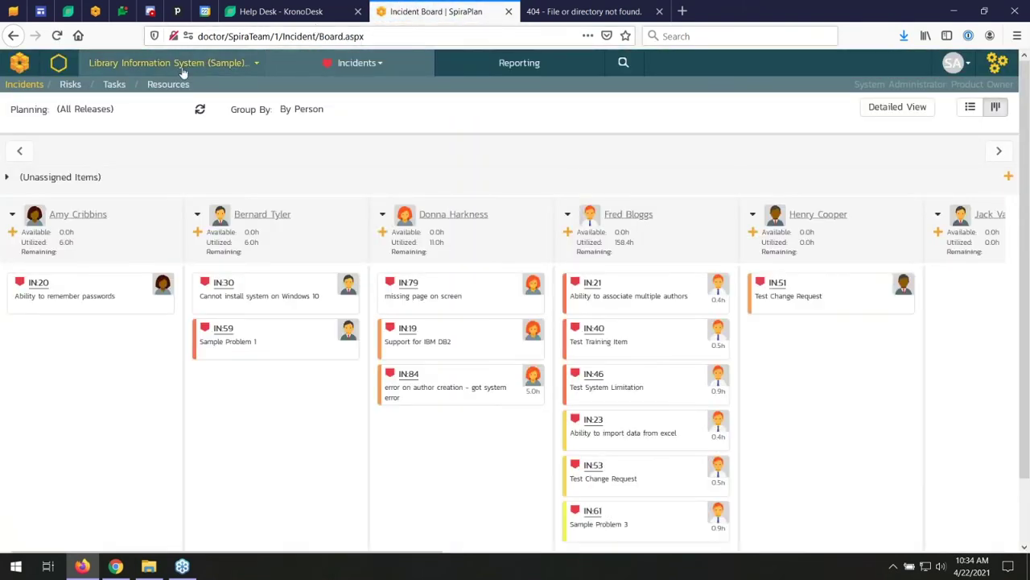
click(970, 106)
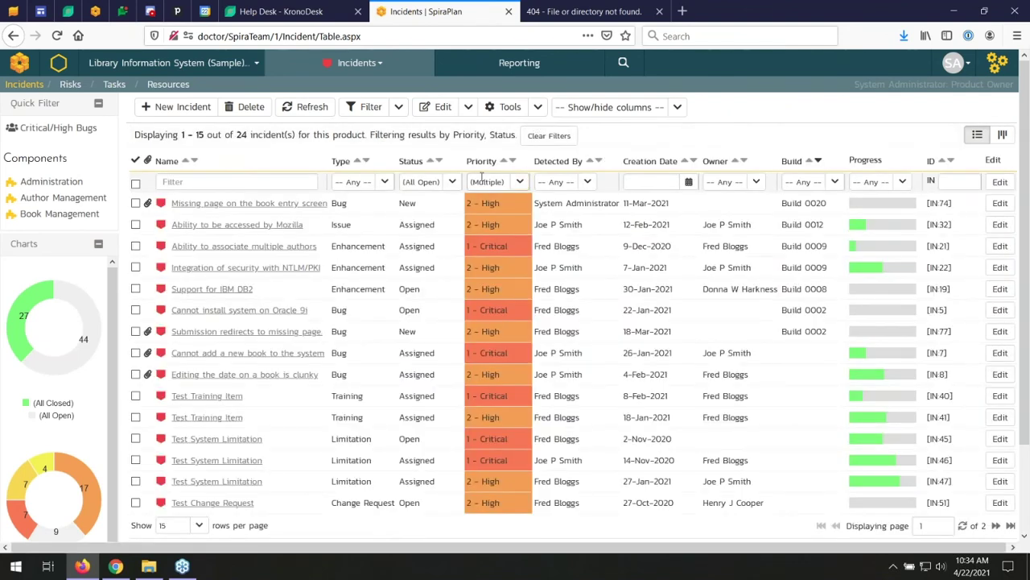
click(452, 182)
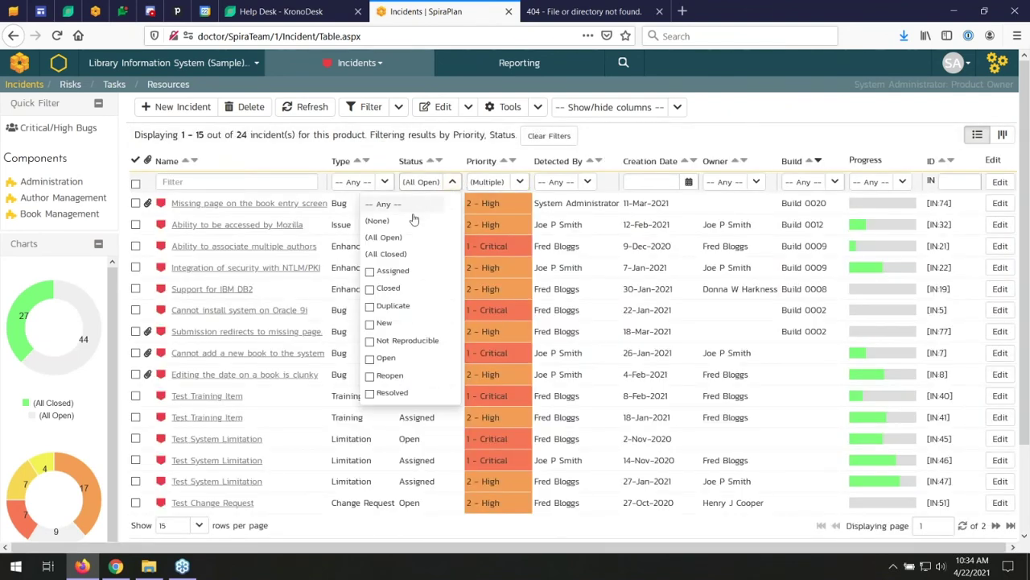
click(385, 323)
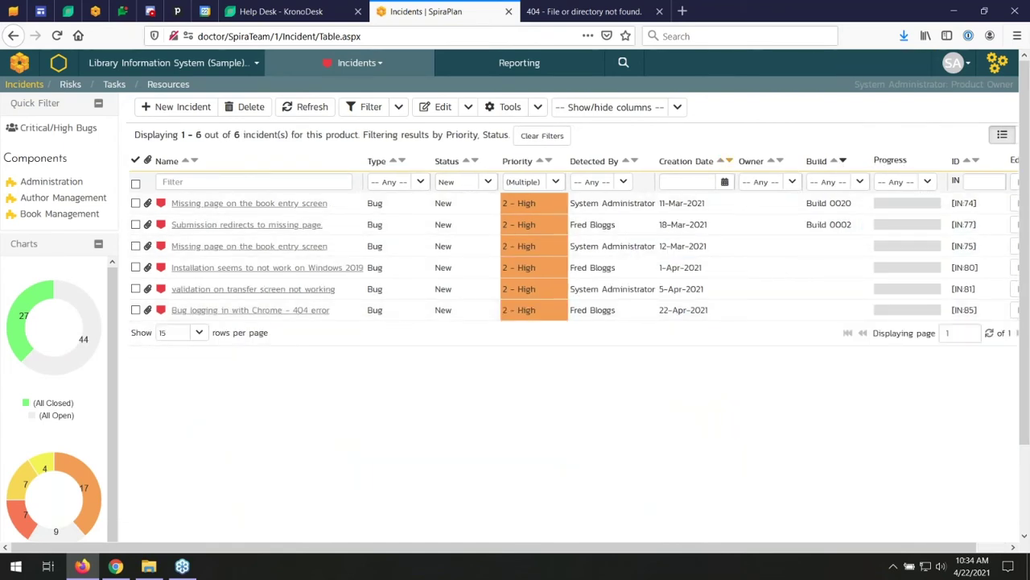
click(728, 163)
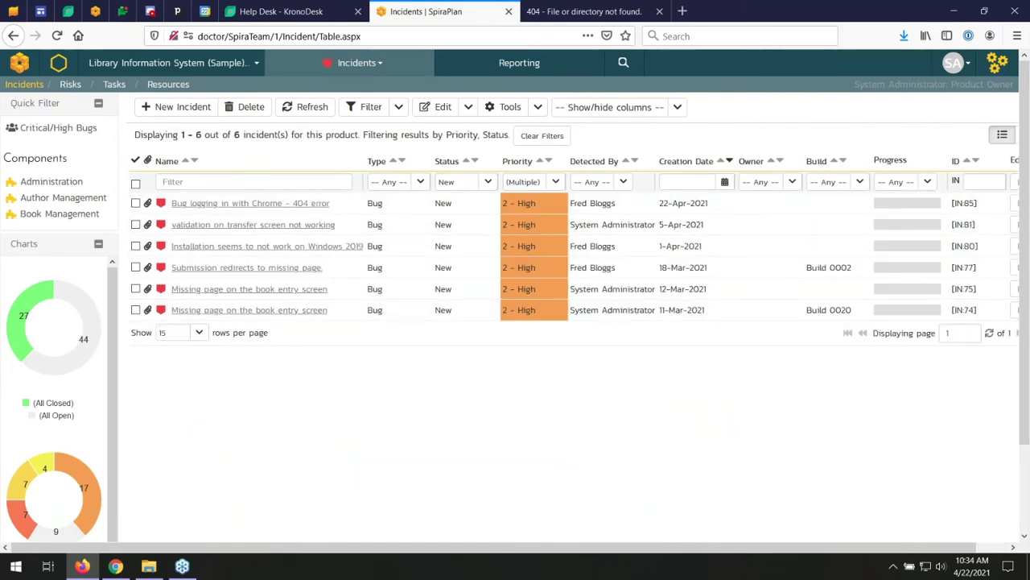
click(261, 204)
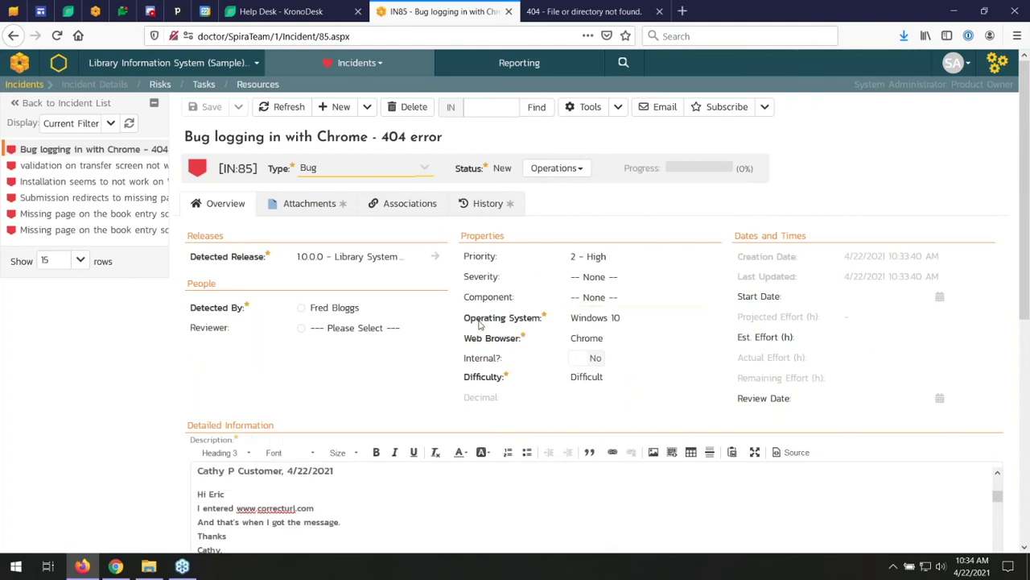
- Check IN85's attachments and the help desk ticket, then return to the incident overview
click(305, 206)
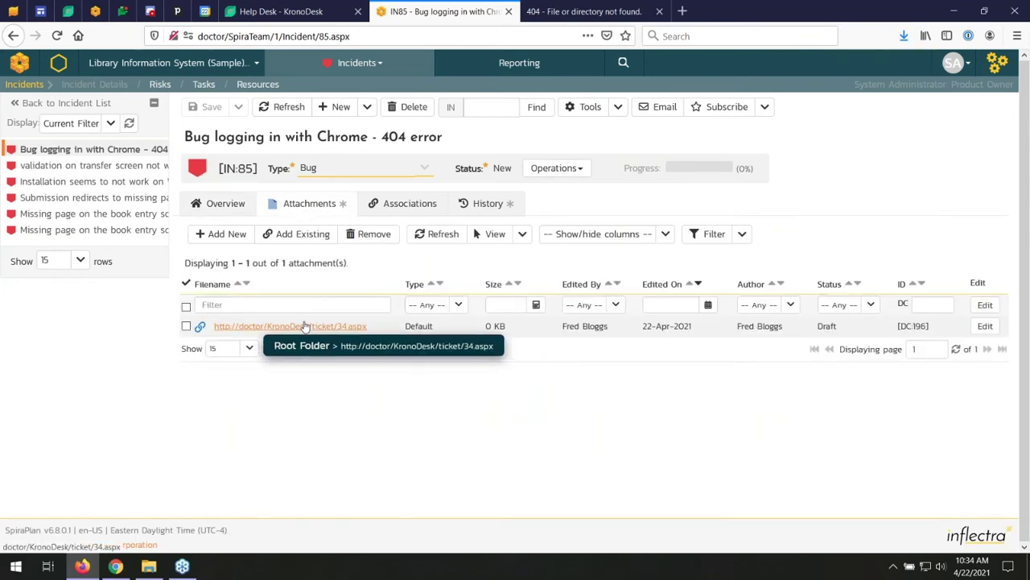
click(292, 11)
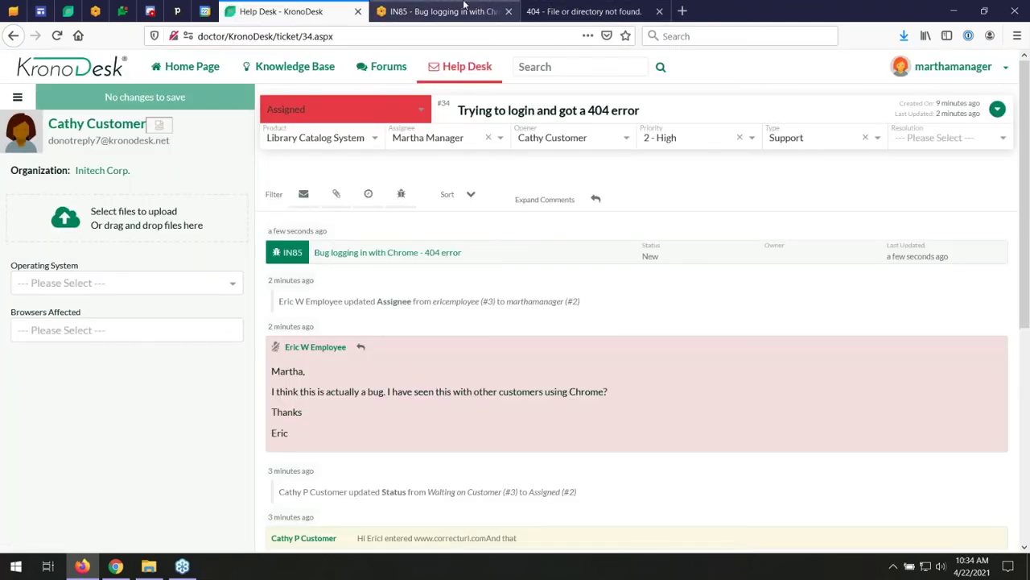
click(438, 11)
click(224, 203)
- Assign IN85 to a developer with the comment 'Assigned to developer' and save
click(556, 168)
click(568, 197)
click(366, 391)
click(382, 466)
scroll(335, 479, down, 3)
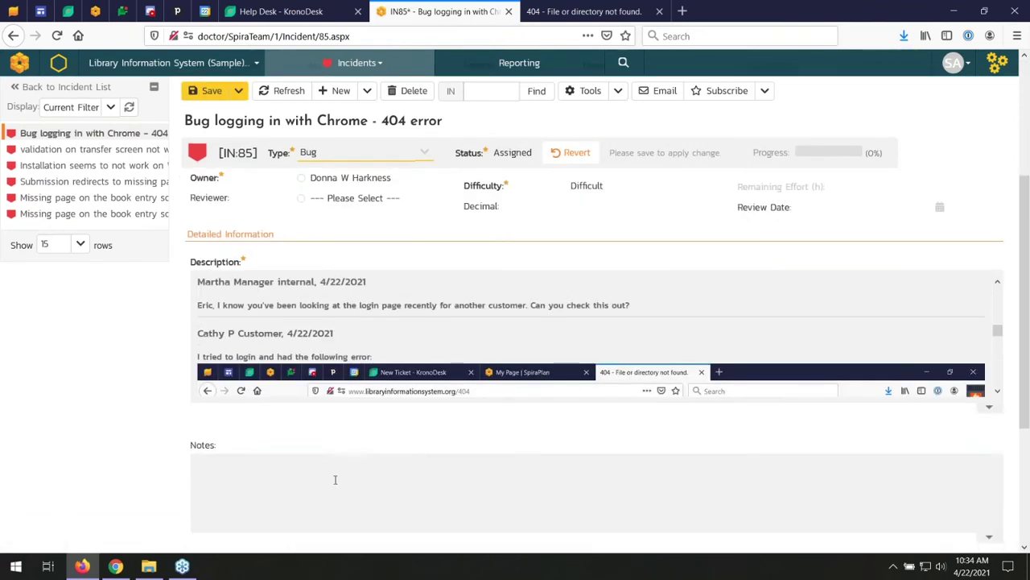
scroll(351, 477, down, 2)
click(278, 483)
click(266, 507)
text(Assigned to developer)
key(ctrl+s)
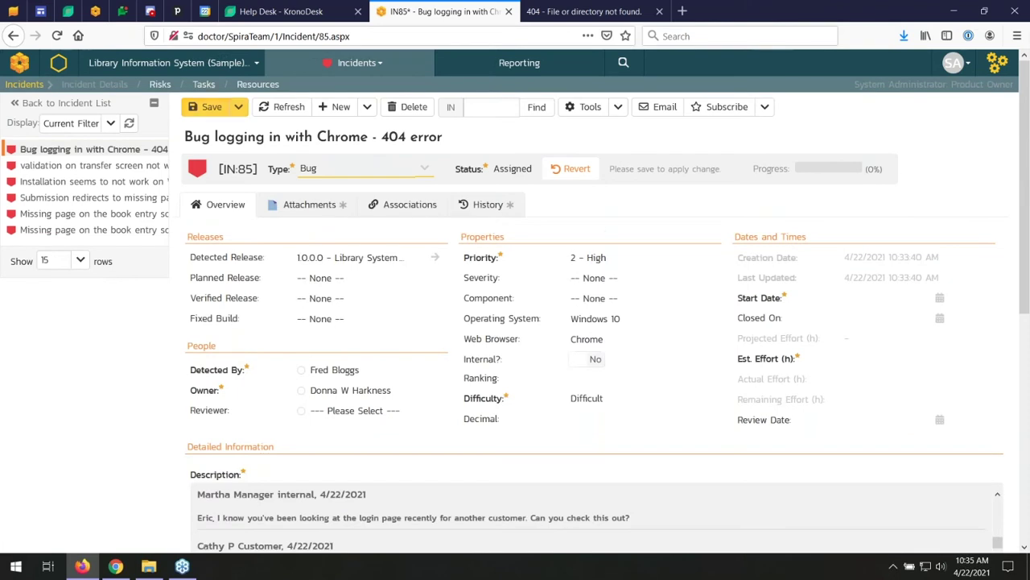
click(201, 107)
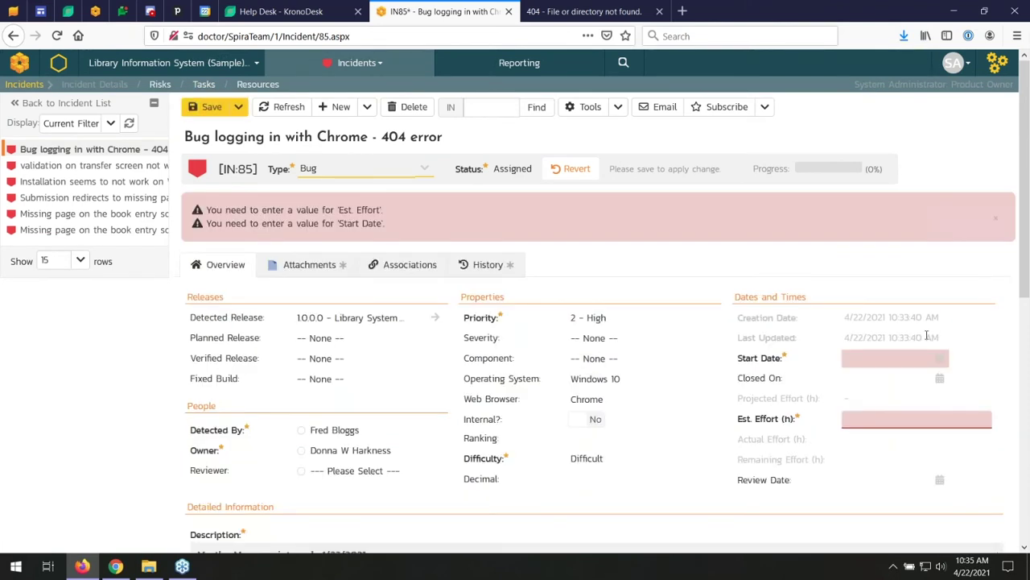
- Set start date 04/23/2021 and estimated effort 5 hours, then save the incident
click(940, 358)
click(949, 462)
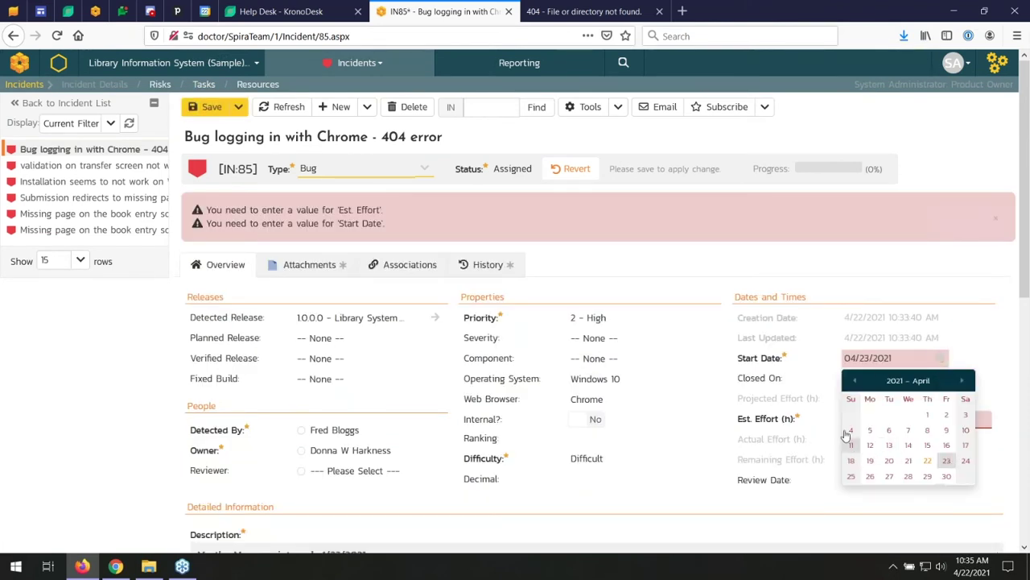
click(969, 420)
text(5)
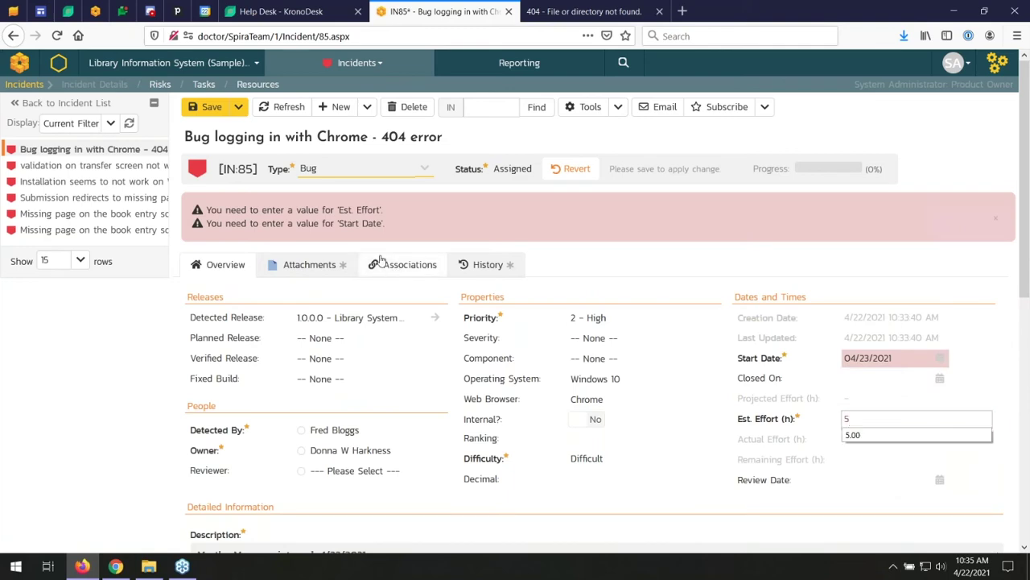
click(207, 110)
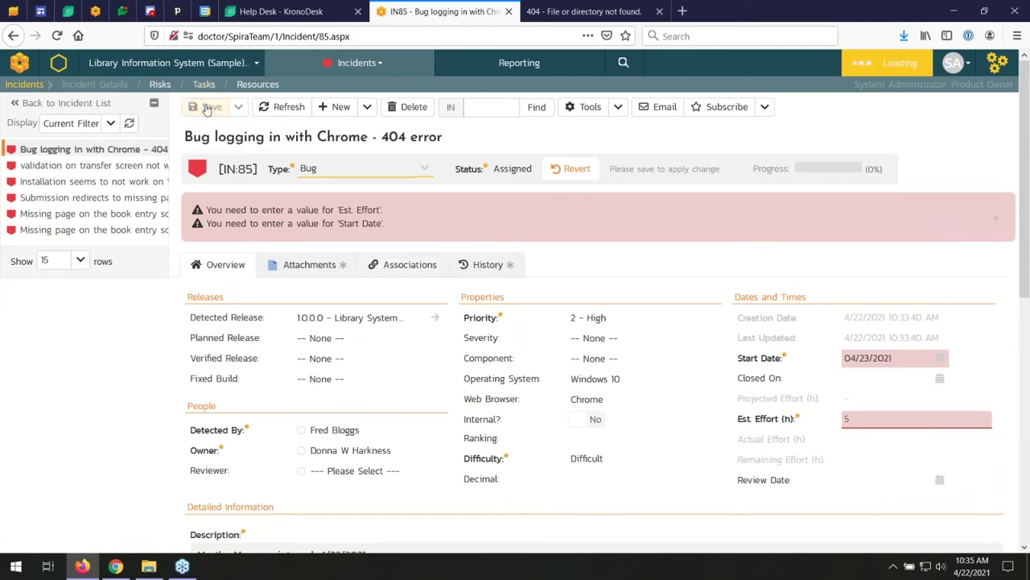
- Reload ticket #34, check linked IN85, and set status to Waiting on Development
click(260, 10)
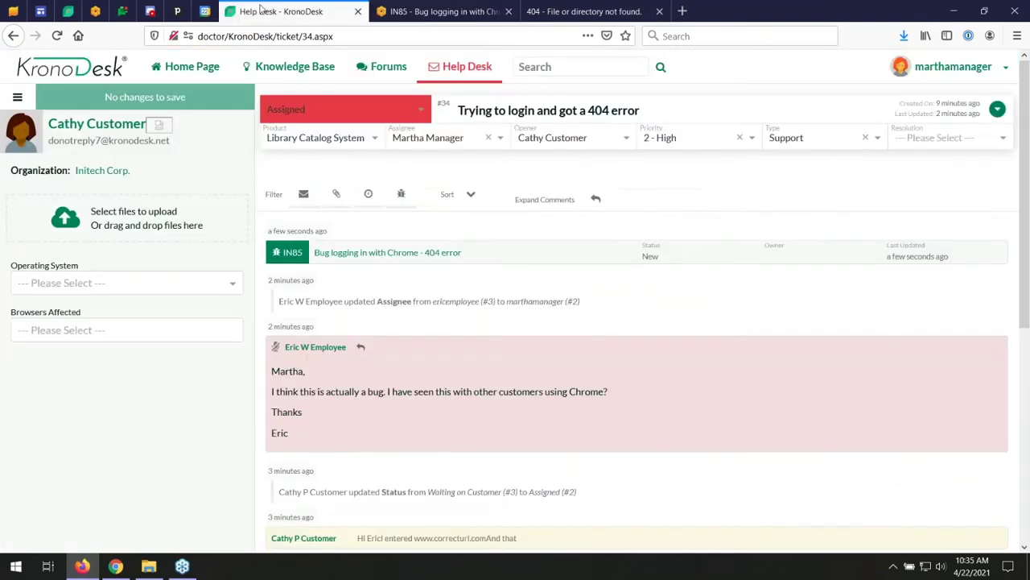
key(F5)
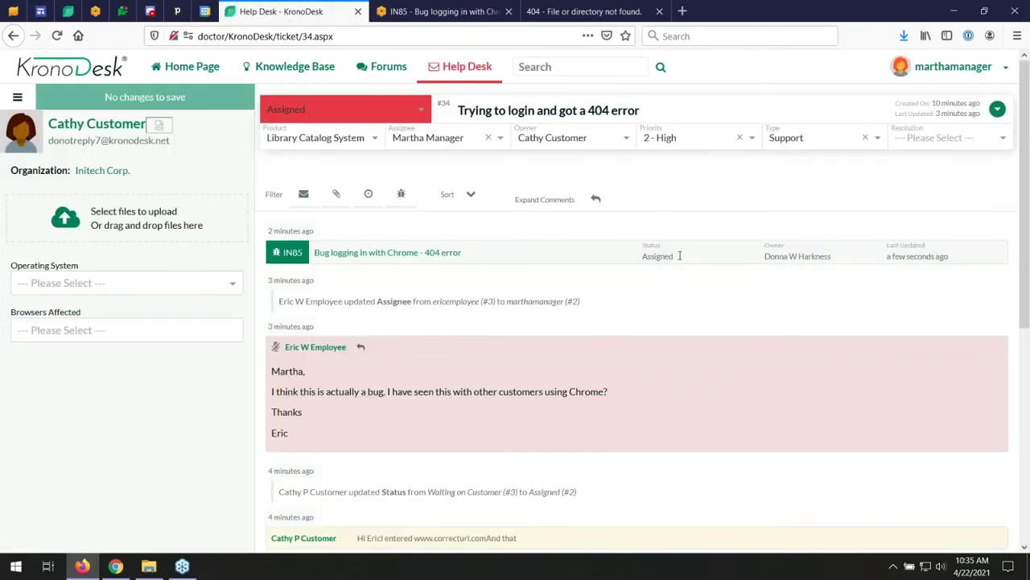
click(979, 256)
click(424, 113)
click(335, 215)
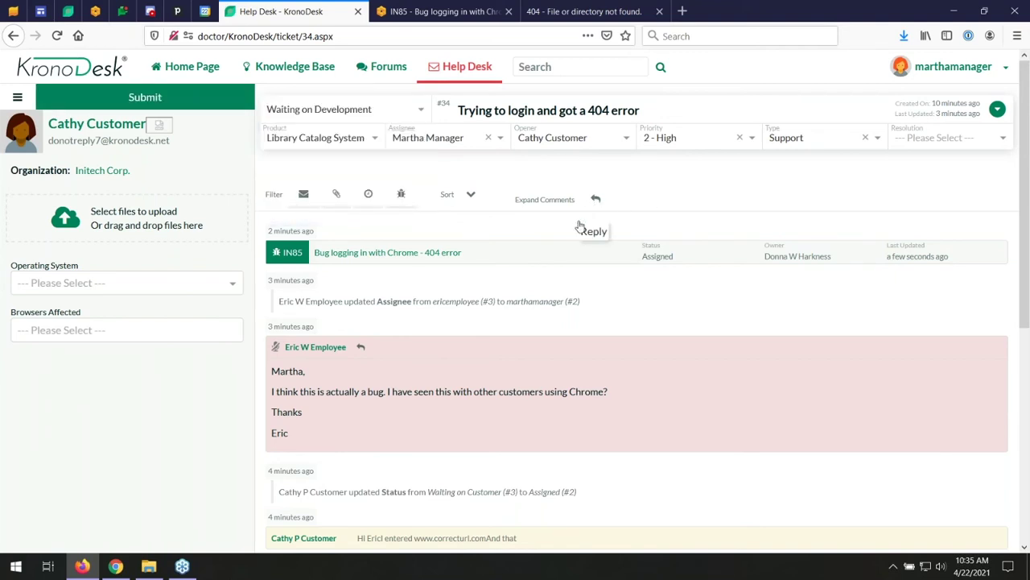
- Write a public reply to the customer: it's a bug, dev is looking, patch in 5 hours
click(595, 200)
text(Hi Cathy)
key(Return)
text(Sorry it's a bug. Dev is )
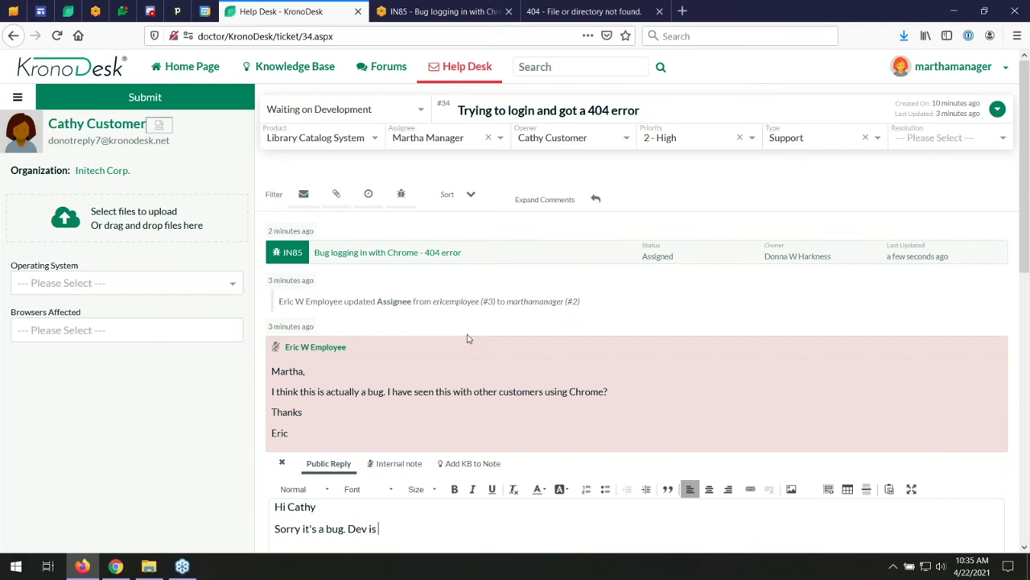
text(looking into it. Will have patchh)
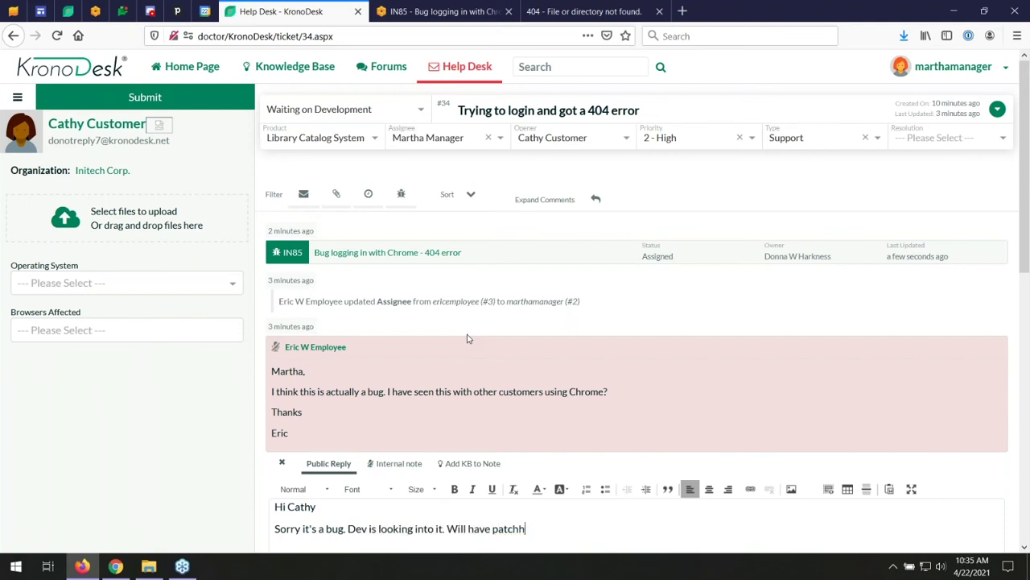
text( 5 hours.)
key(Return)
text(Regards)
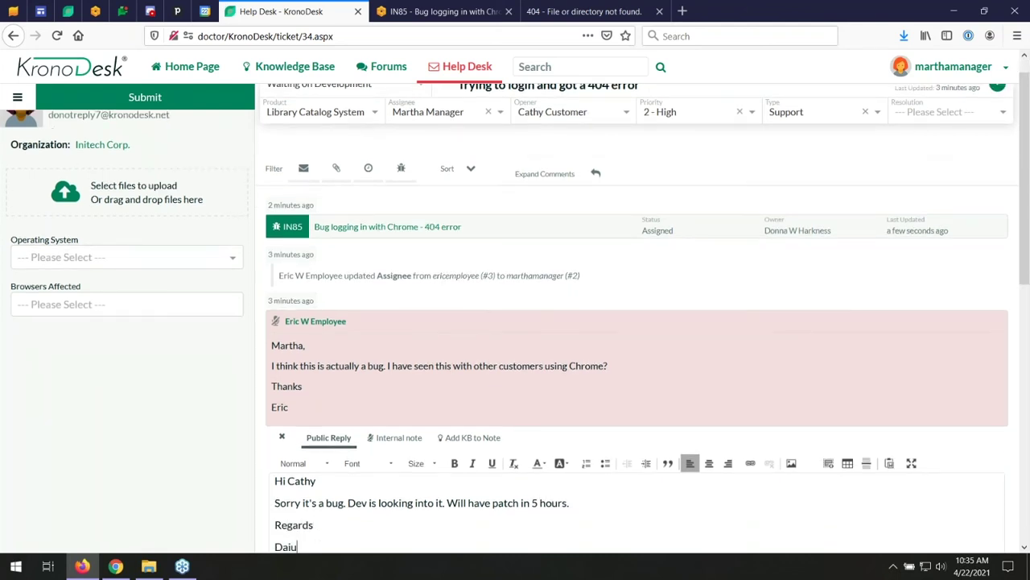
key(BackSpace)
key(BackSpace)
key(BackSpace)
text(Eric)
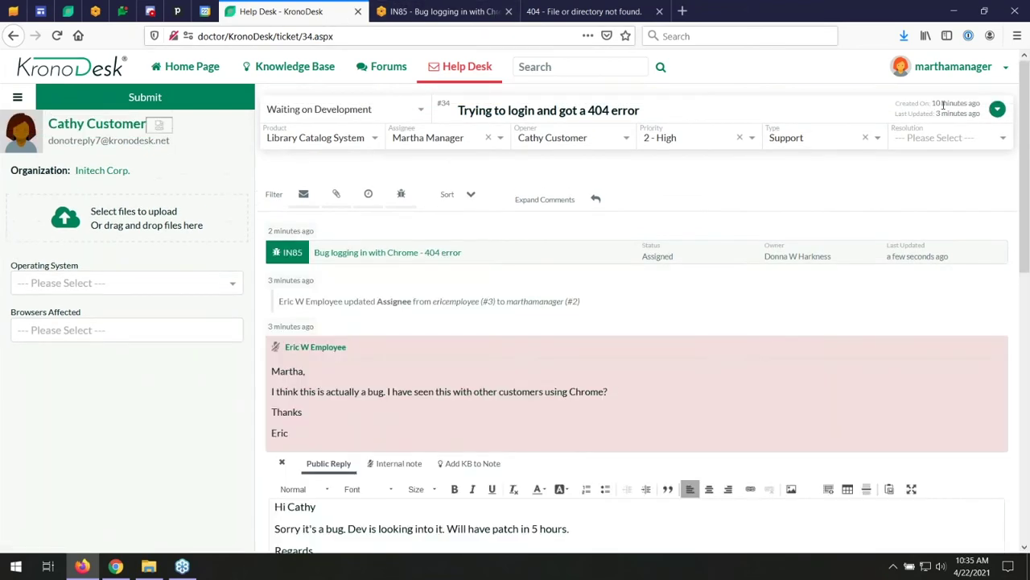
- Correct the reply's signature name and submit the public reply
scroll(370, 346, down, 15)
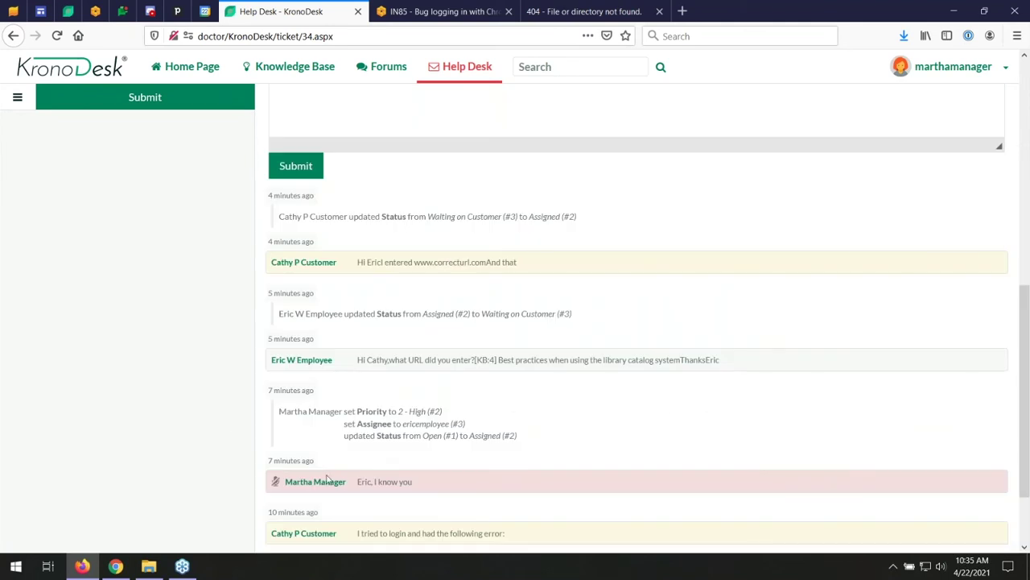
scroll(340, 236, up, 5)
double_click(279, 290)
text(Martha)
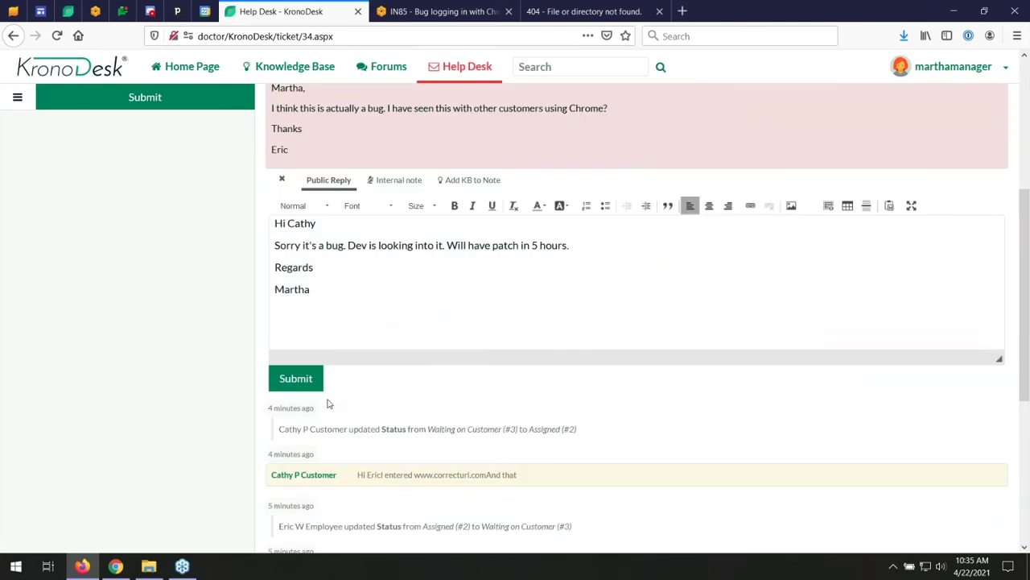
click(304, 388)
scroll(295, 360, up, 6)
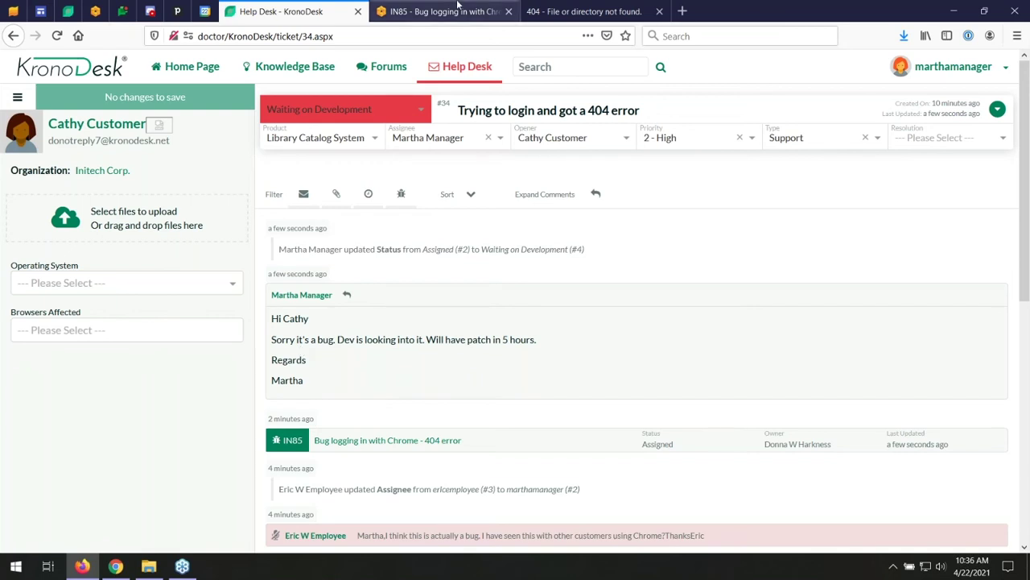
- Sign out of the manager account and sign in with the administrator login ID and password
click(999, 77)
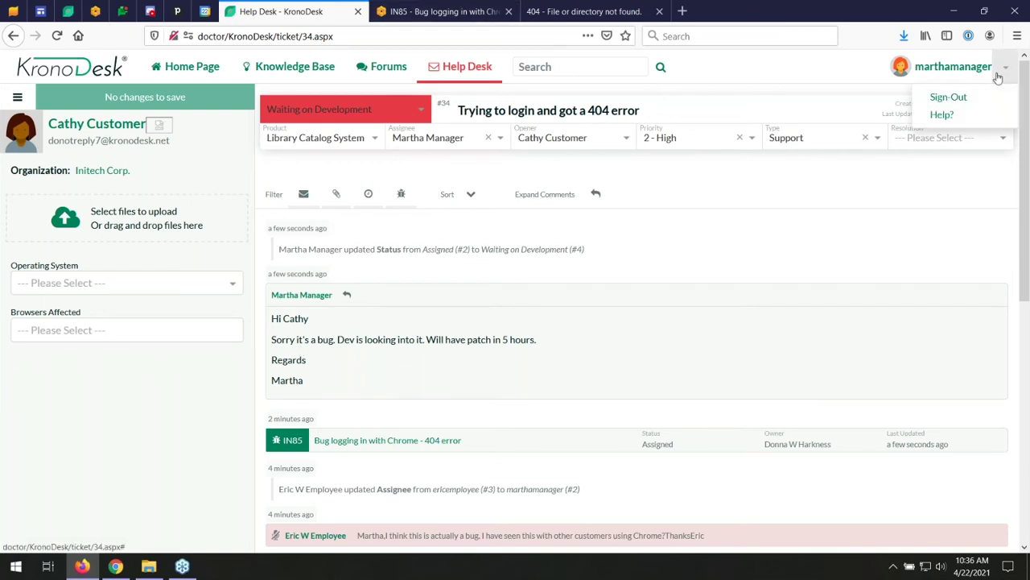
click(956, 97)
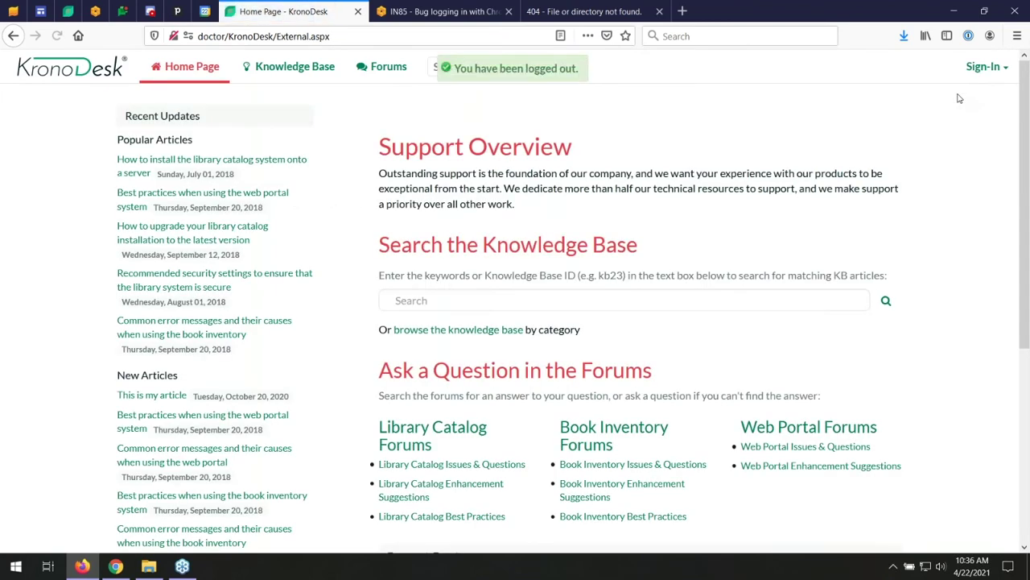
click(984, 67)
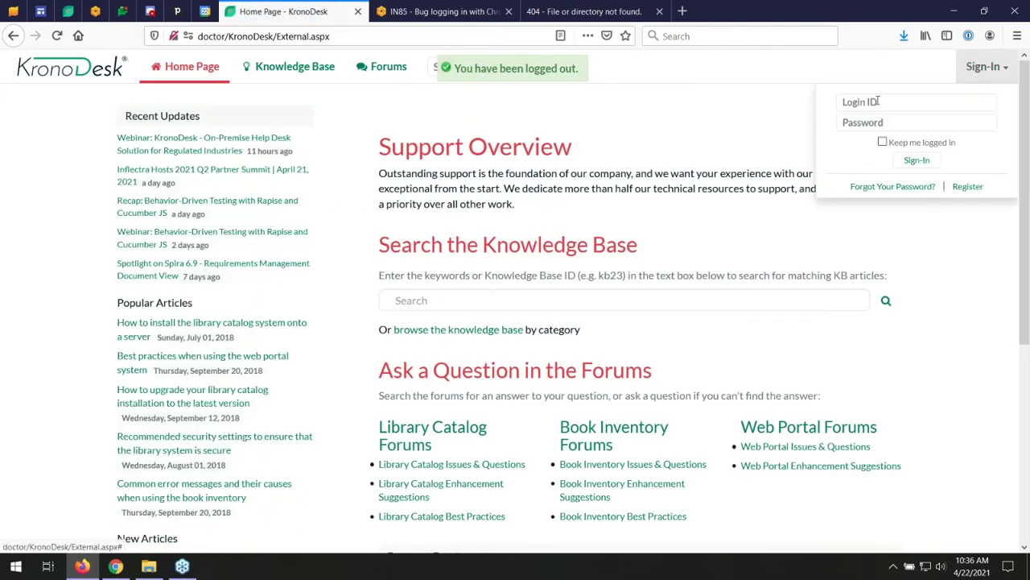
click(876, 101)
text(admin)
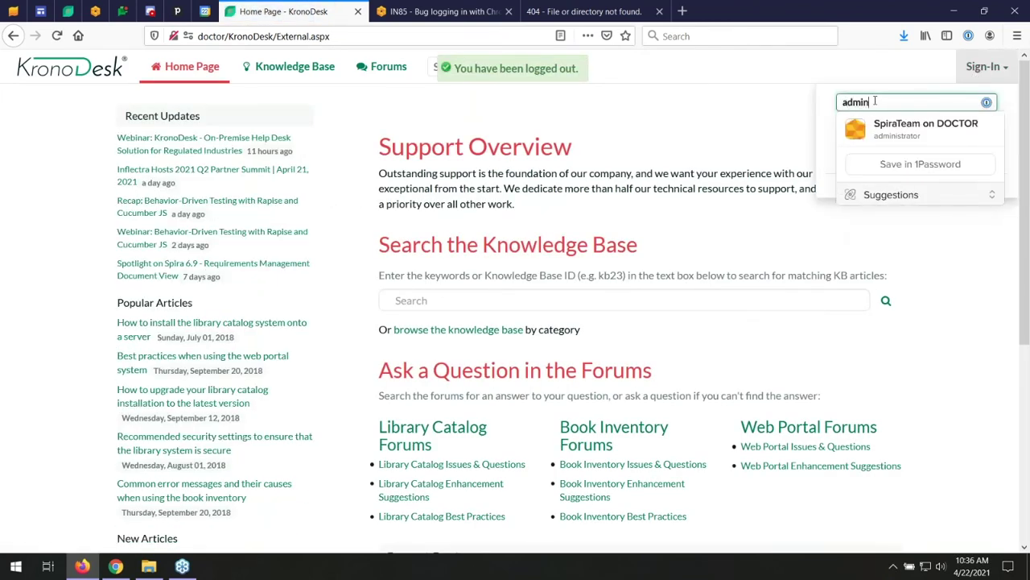
text(istrator)
key(Tab)
text(**************)
key(Return)
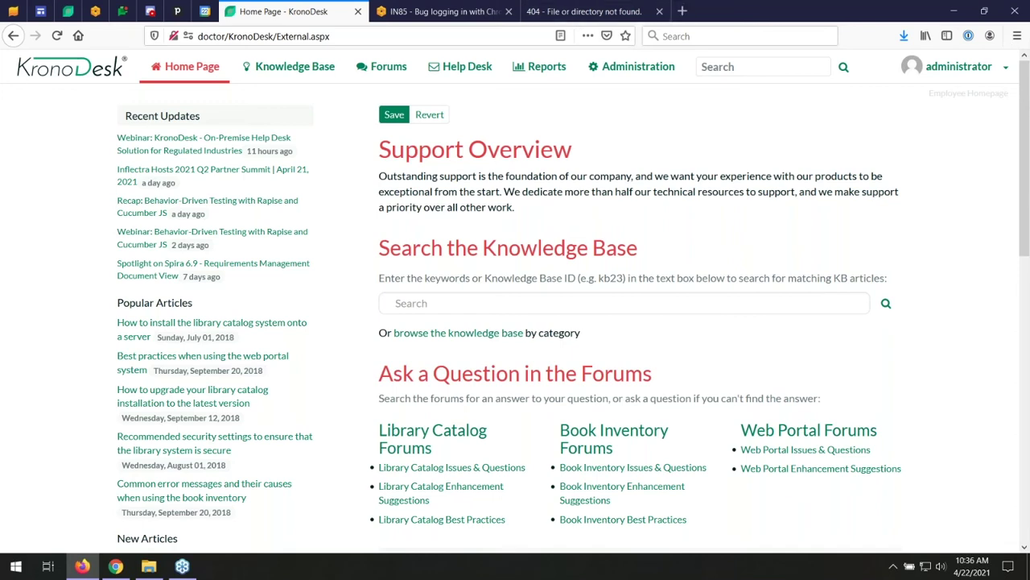
- Browse the Reports graphs and view the Ticket Aging figures as a data grid
click(533, 72)
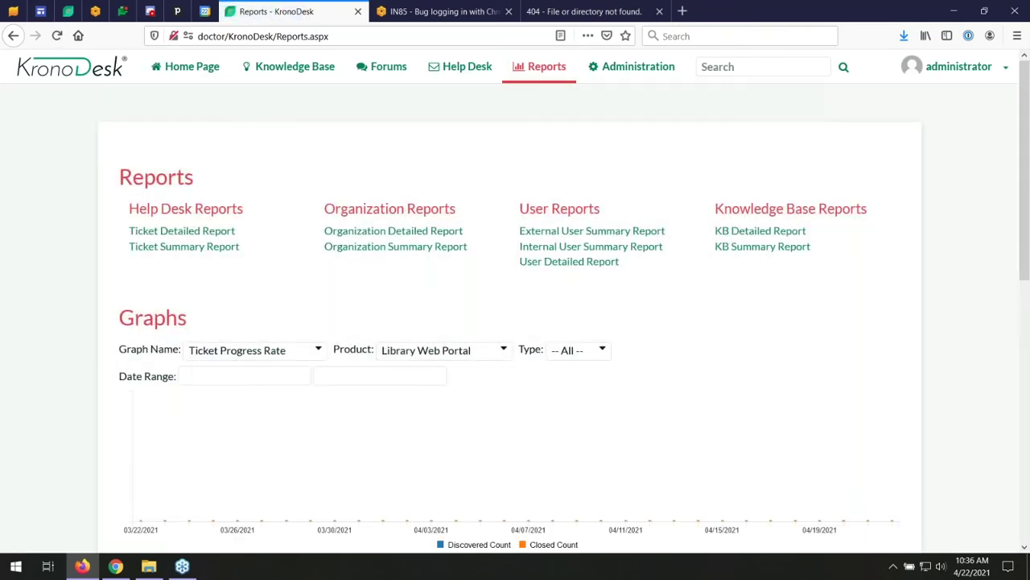
scroll(425, 179, down, 10)
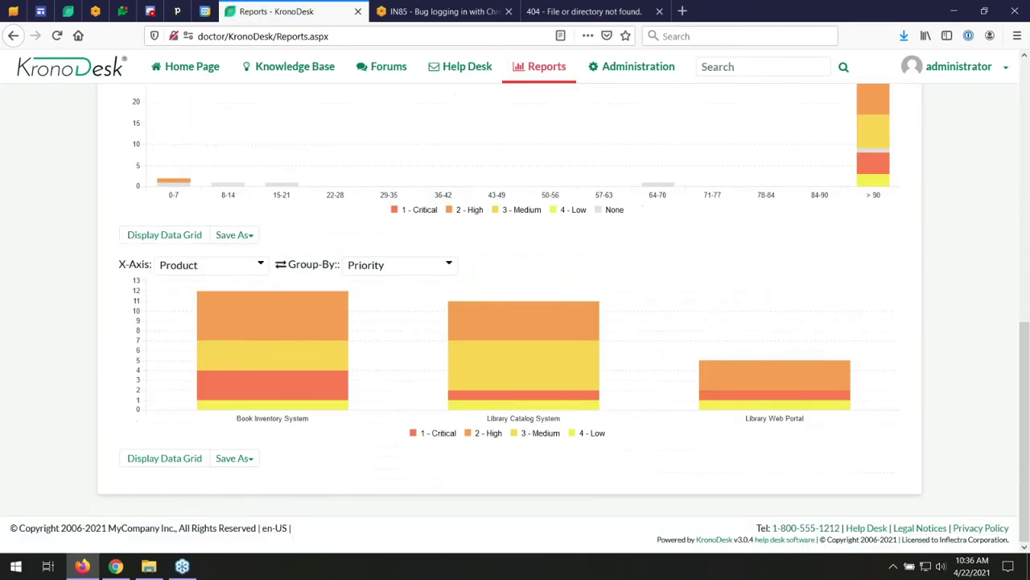
scroll(536, 319, up, 5)
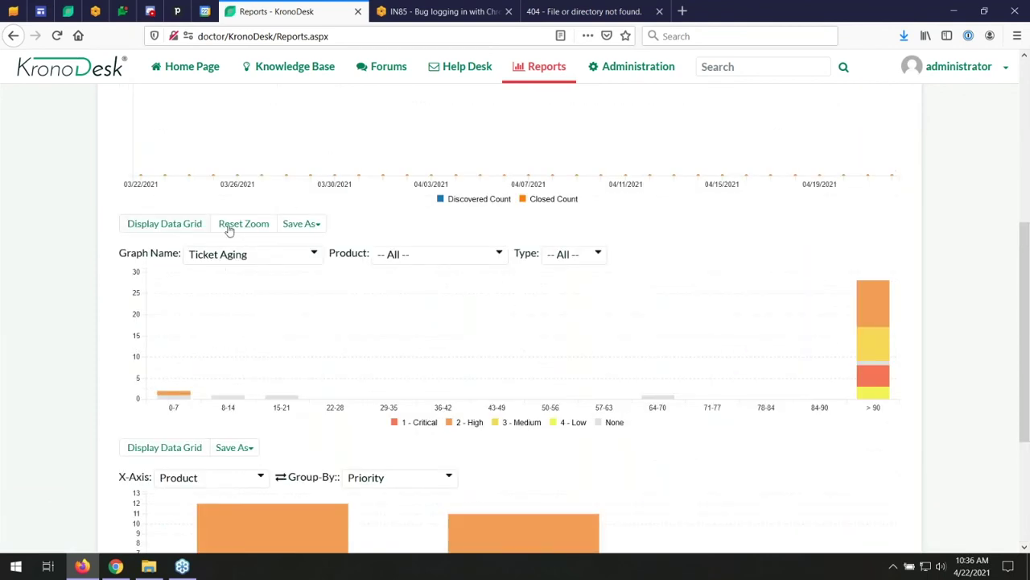
click(162, 449)
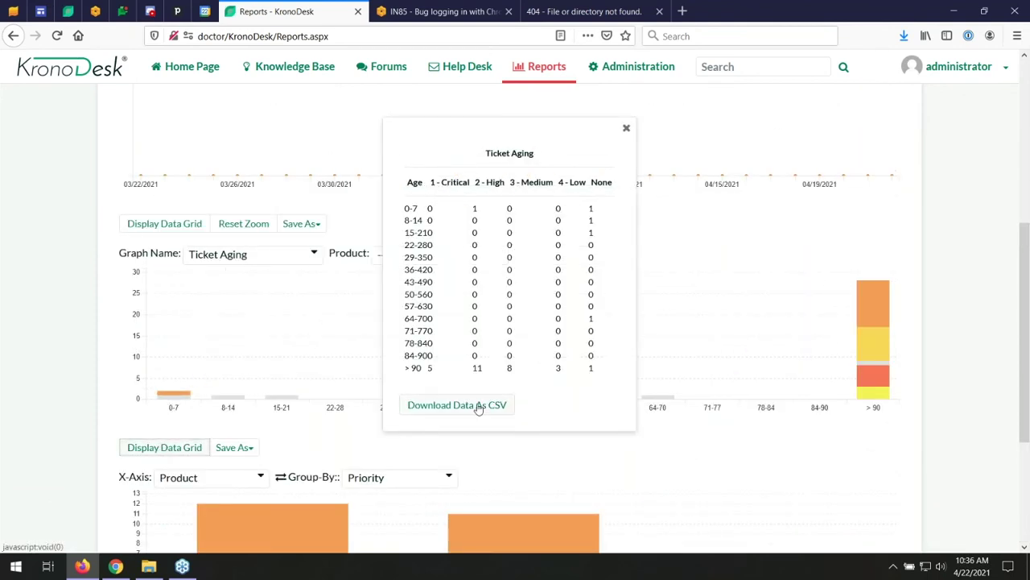
click(628, 130)
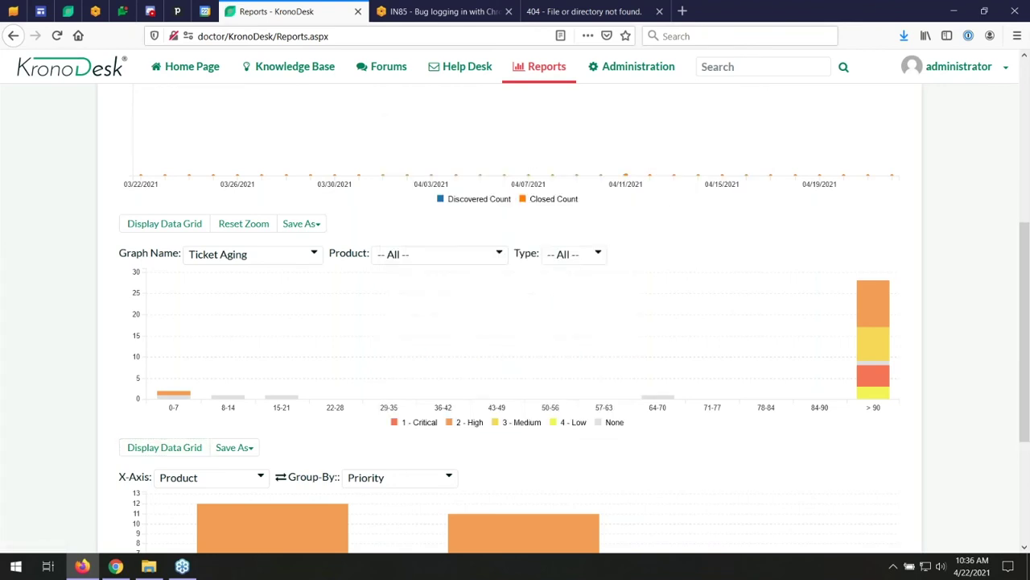
mouse_move(868, 364)
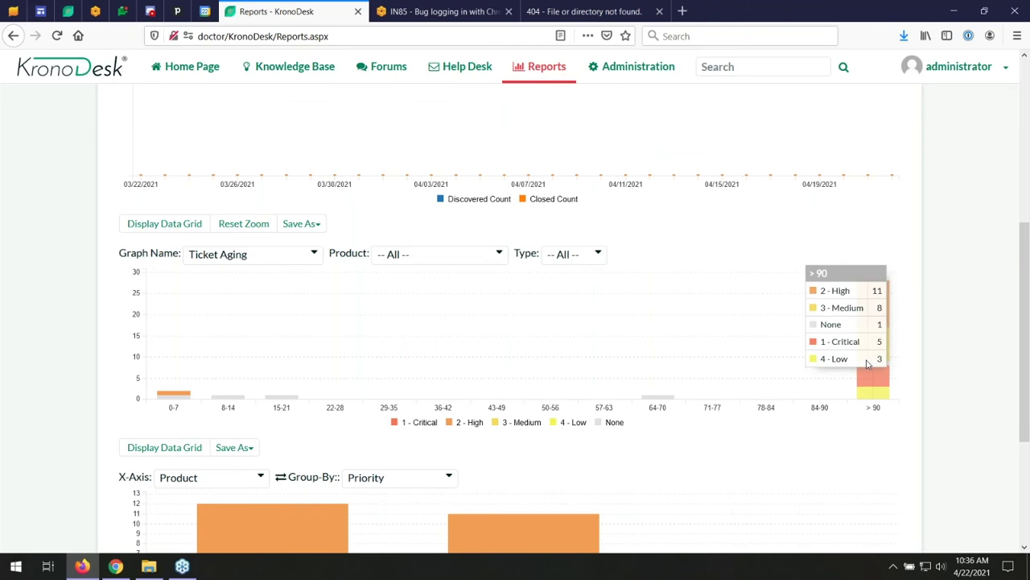
scroll(868, 363, up, 5)
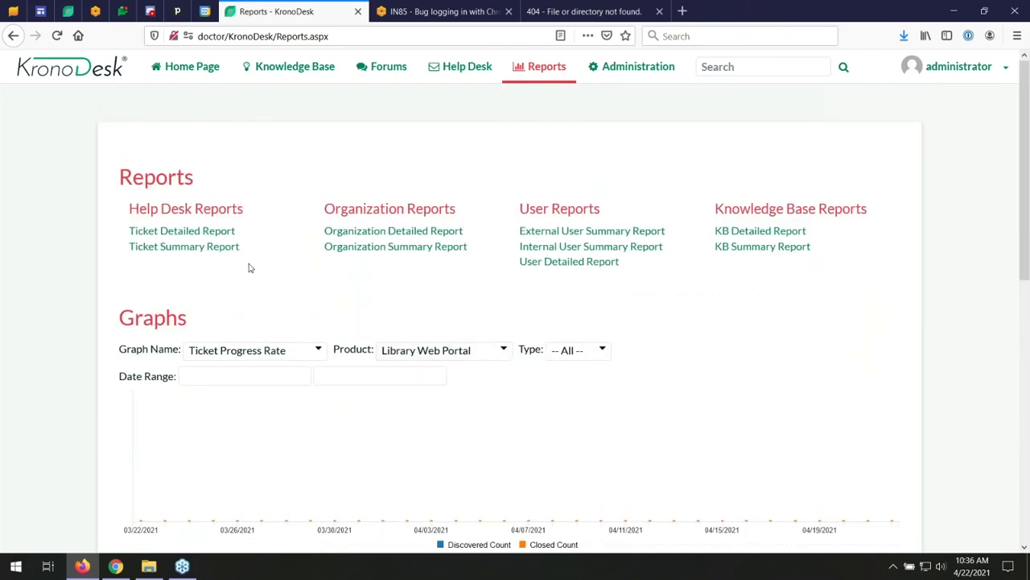
click(197, 250)
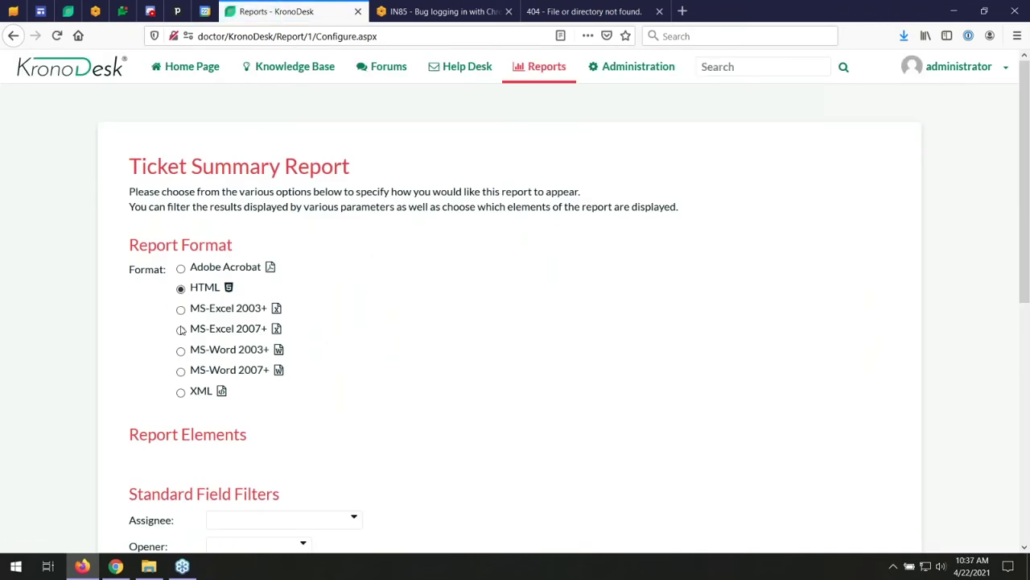
- Create the Ticket Summary Report as MS-Excel 2007+ for Assigned, Open and Waiting on Development tickets
click(181, 331)
scroll(517, 333, down, 5)
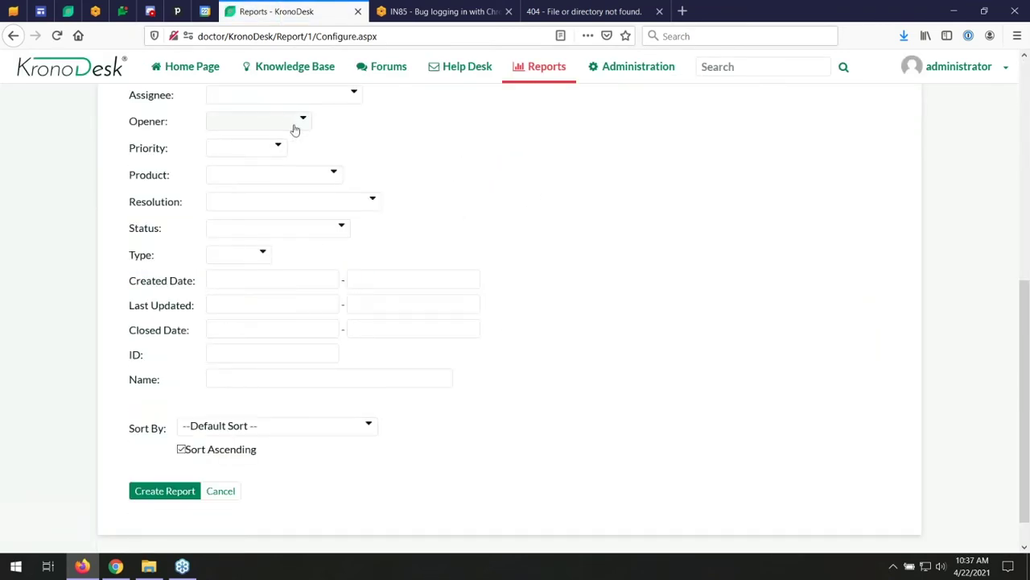
click(341, 233)
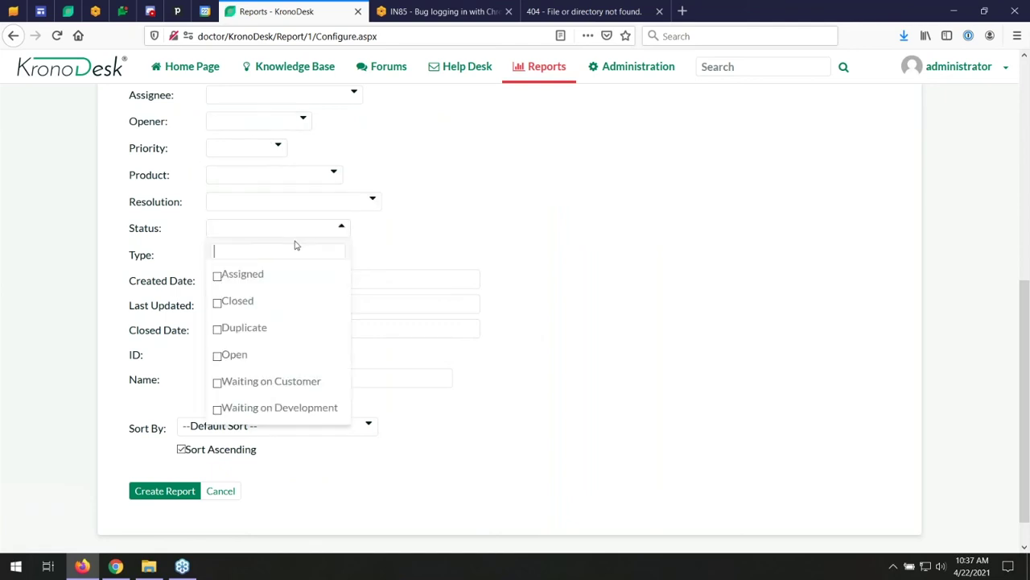
click(221, 275)
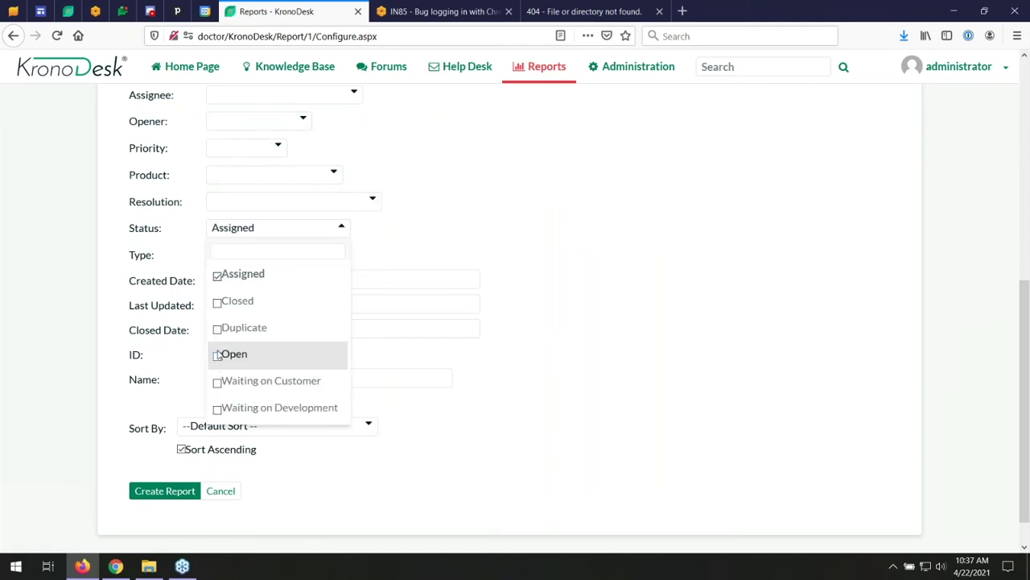
click(219, 355)
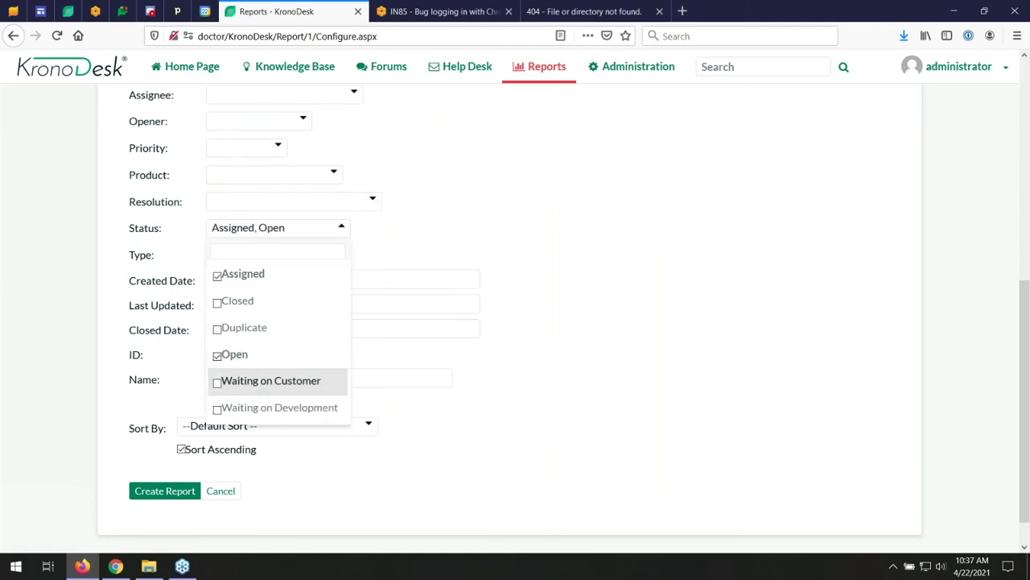
click(218, 410)
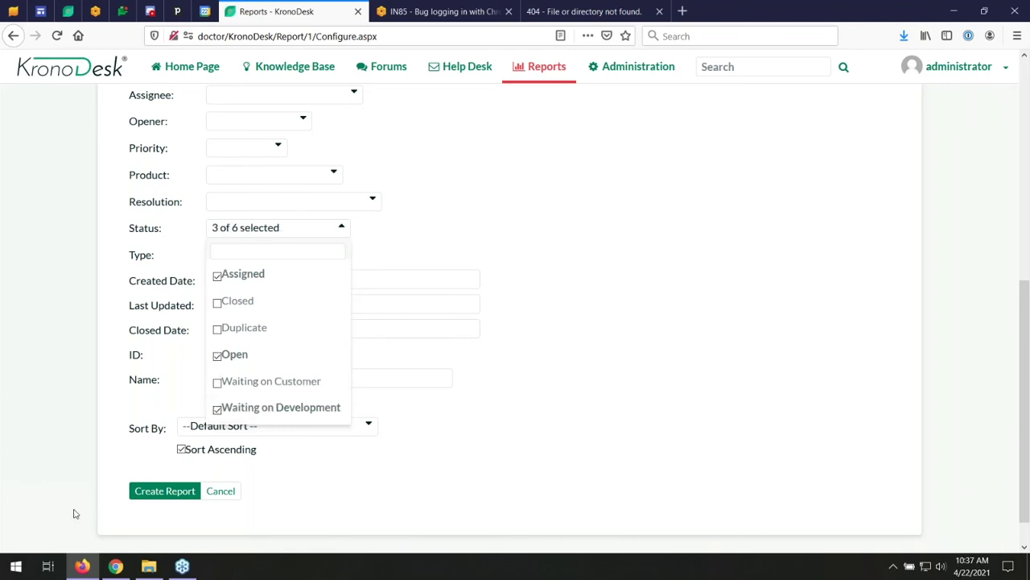
click(133, 493)
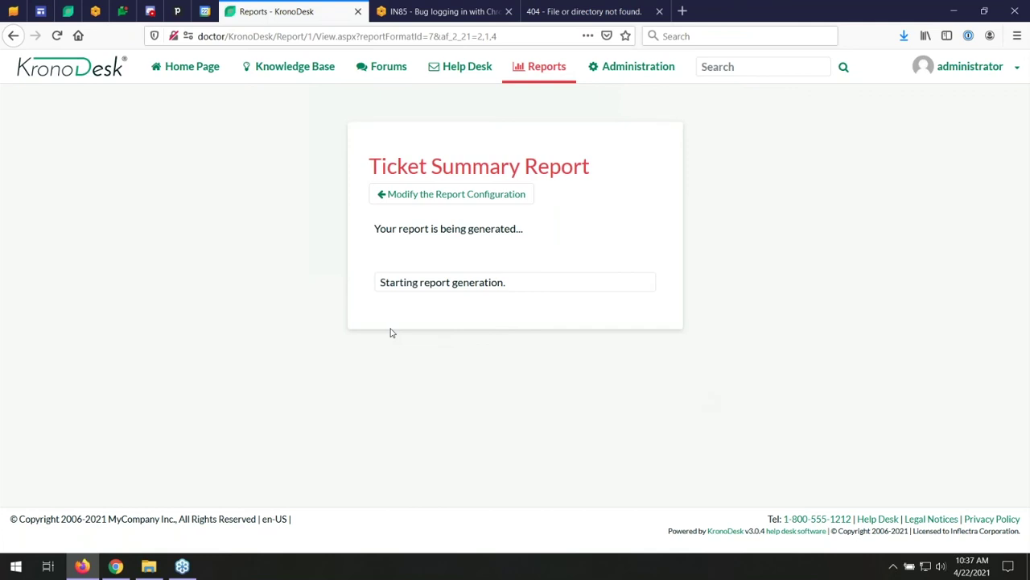
- Open the generated Report-5.xls in Excel, accepting the file format warning
click(423, 291)
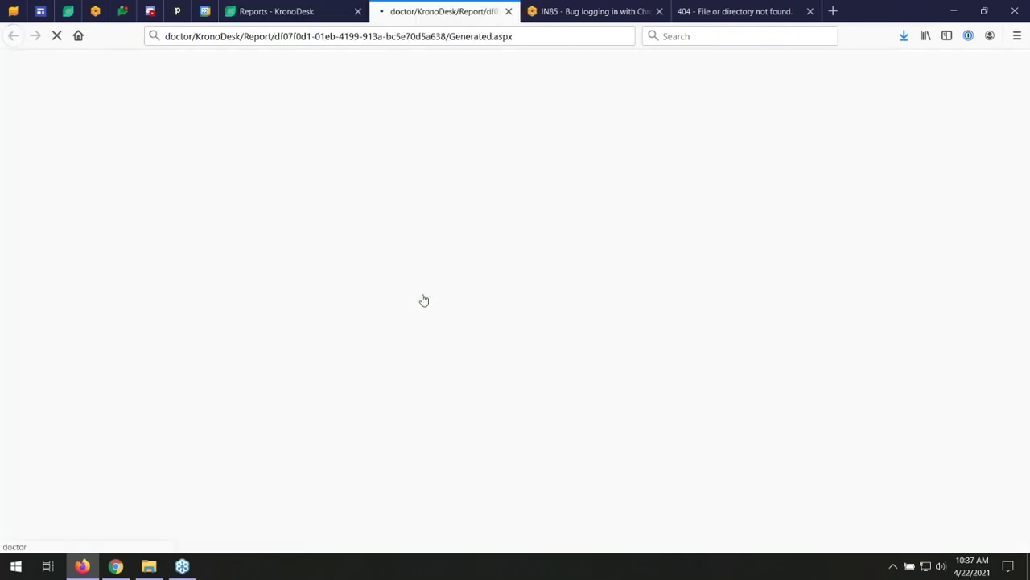
click(259, 305)
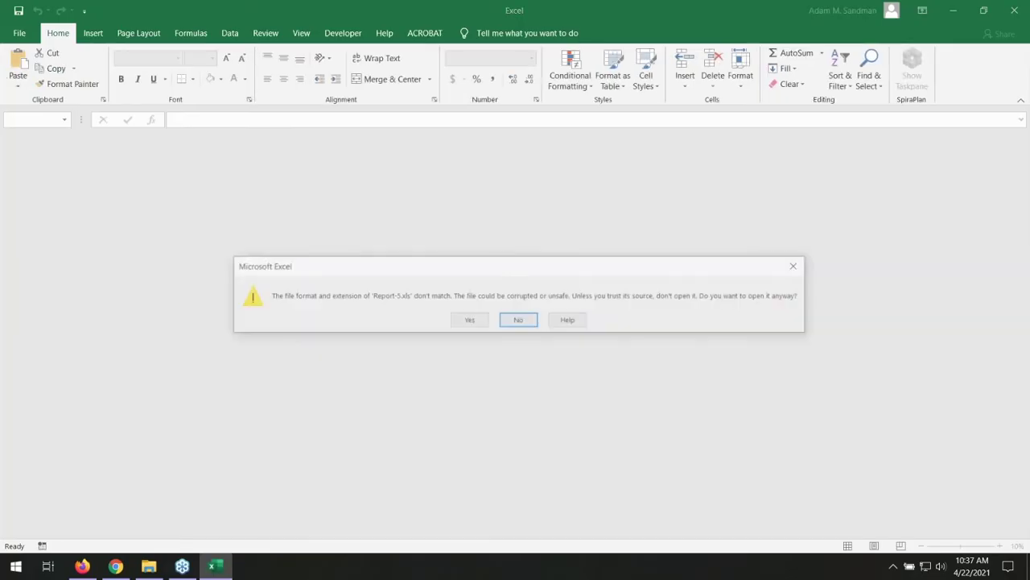
click(474, 320)
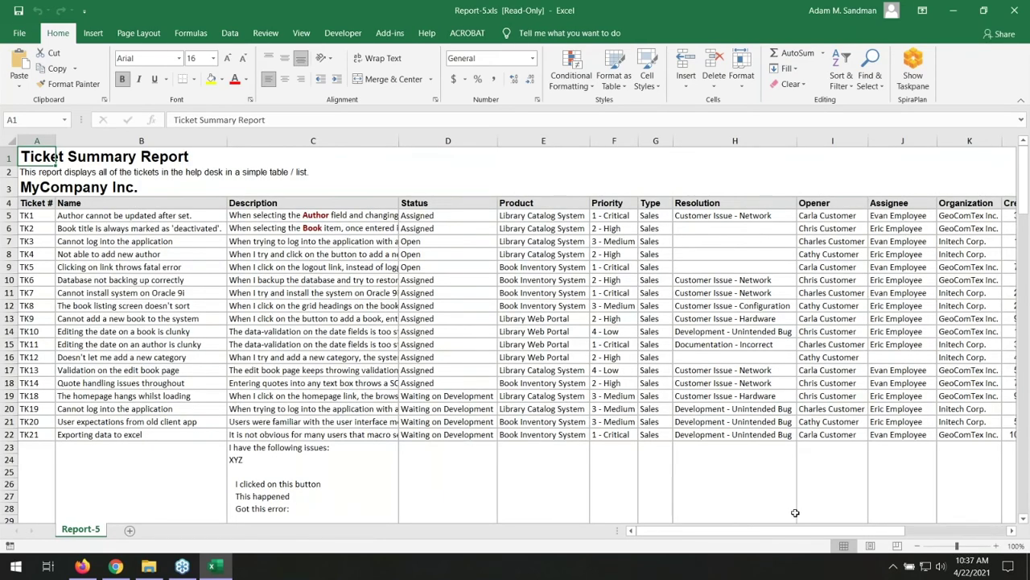
click(83, 567)
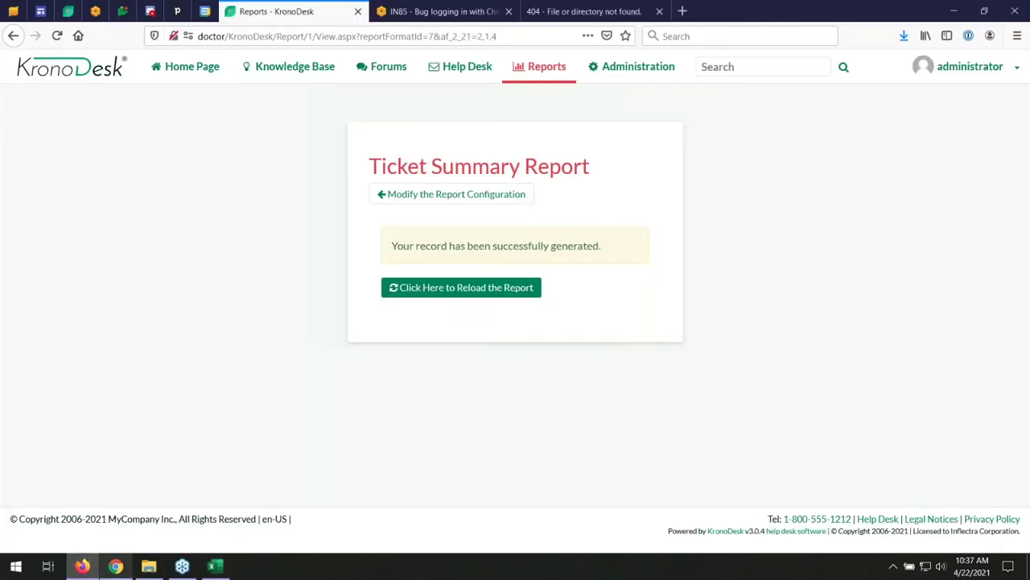
- Show the All Open Tickets list in the help desk and check its column choices
click(460, 67)
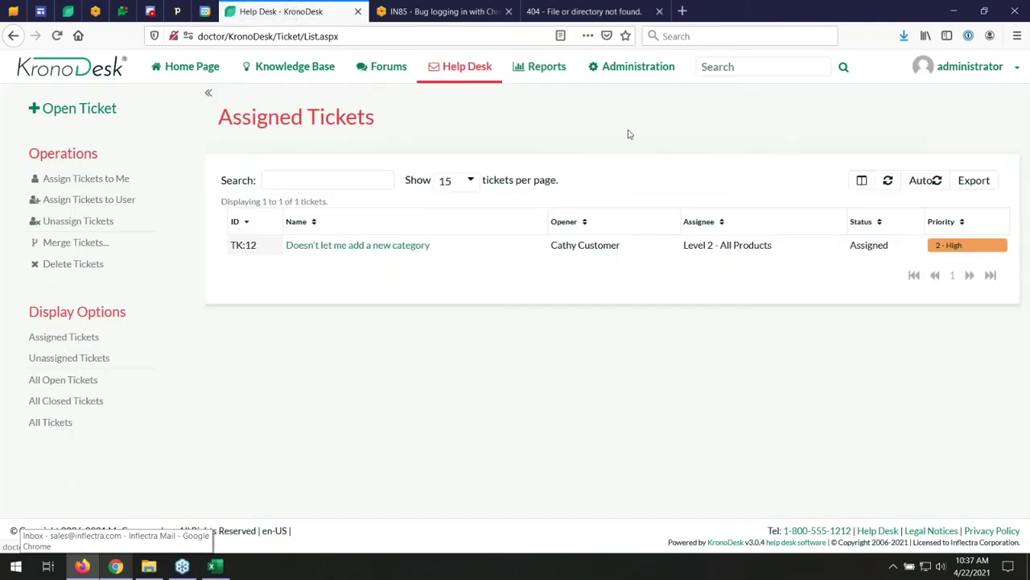
click(64, 379)
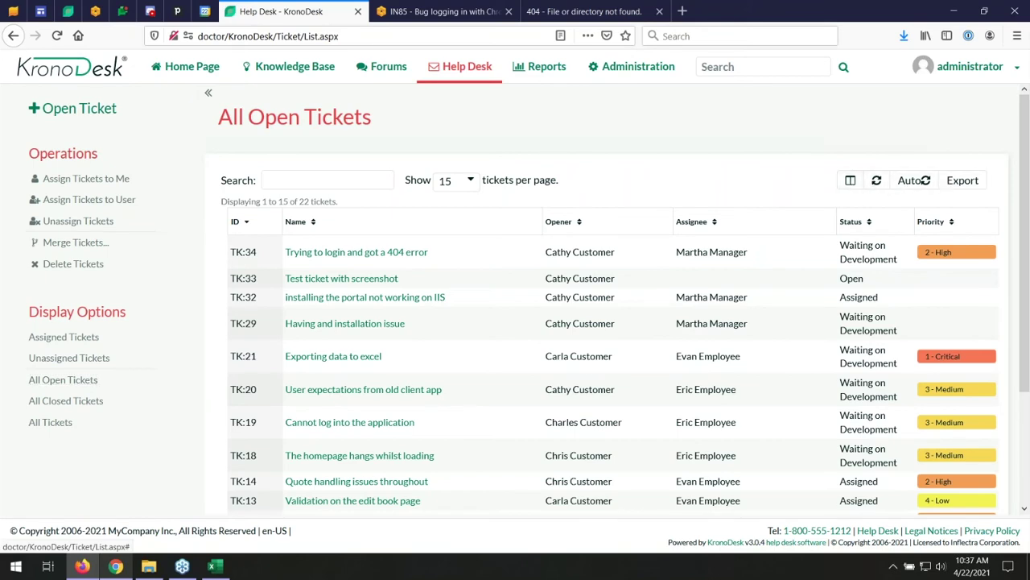
click(851, 181)
click(673, 144)
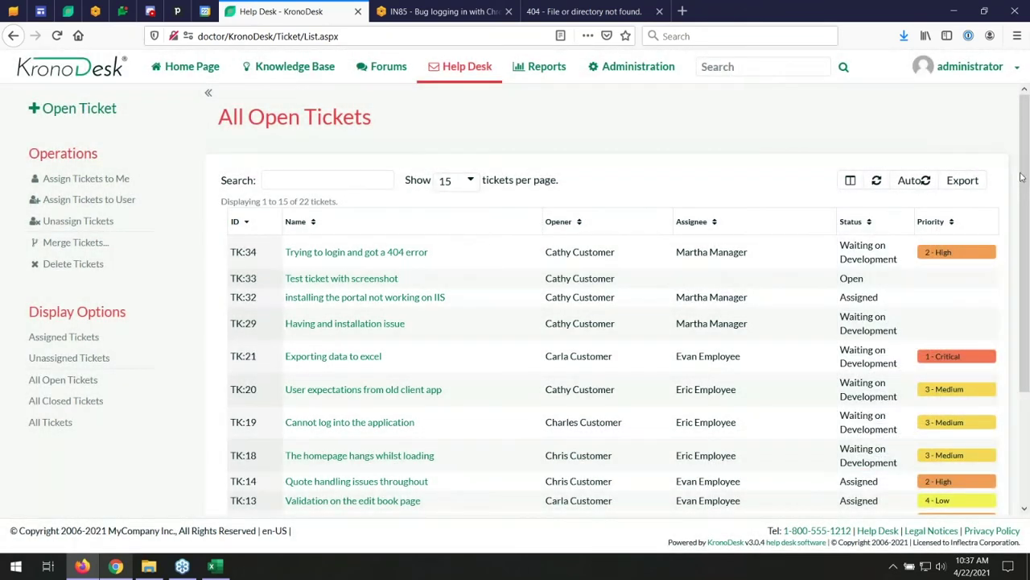
- Export the open tickets to CSV, view it in Excel, then go to Administration
click(963, 181)
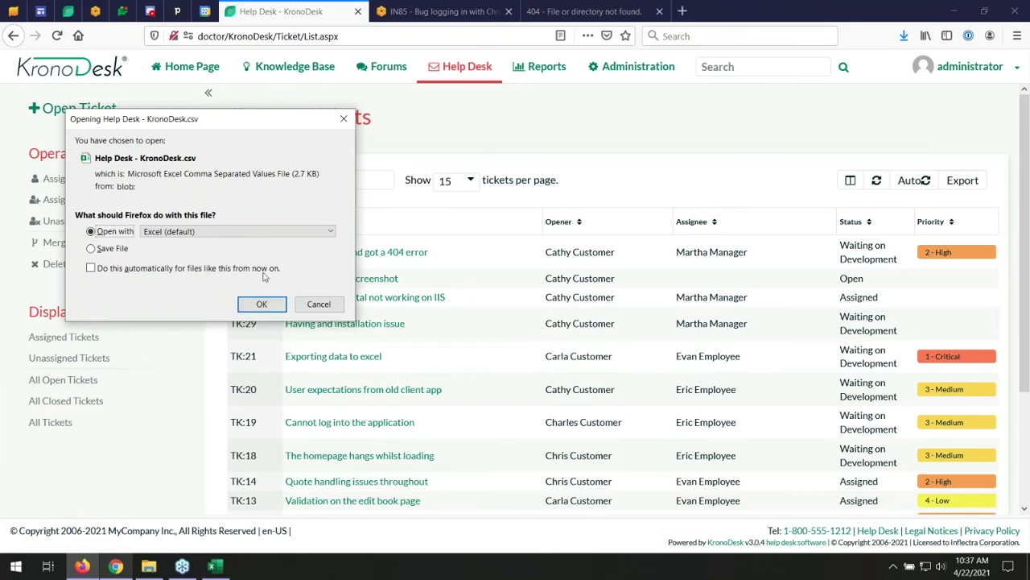
click(261, 305)
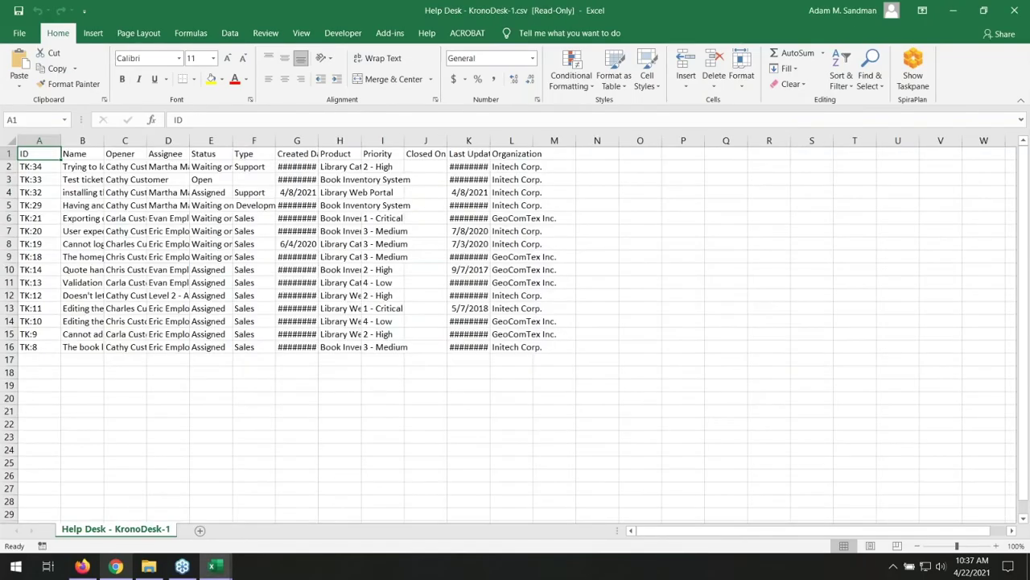
click(81, 568)
click(623, 69)
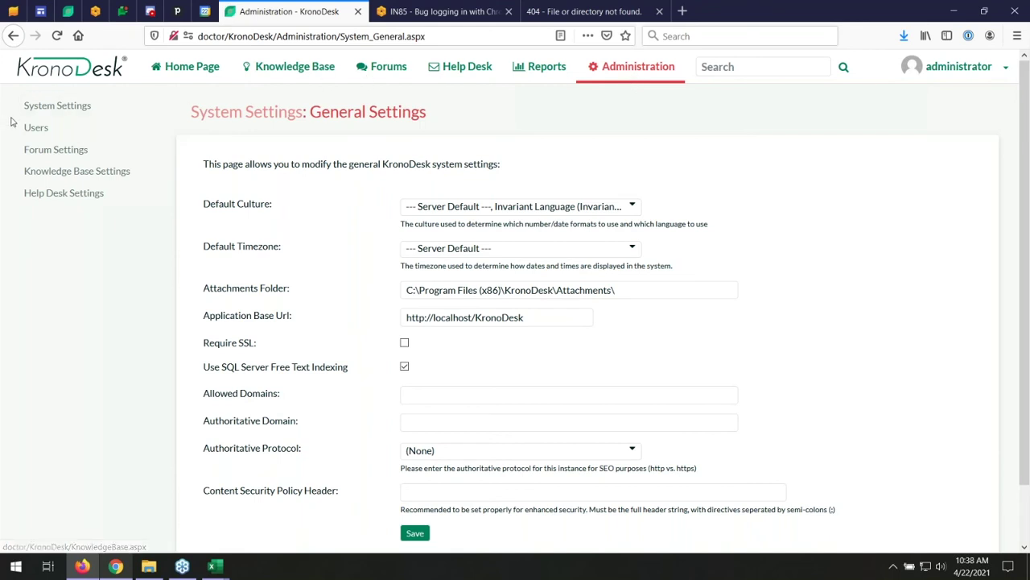
- Open Help Desk Settings > Ticket Statuses to view the six statuses, with Open as default
mouse_move(45, 105)
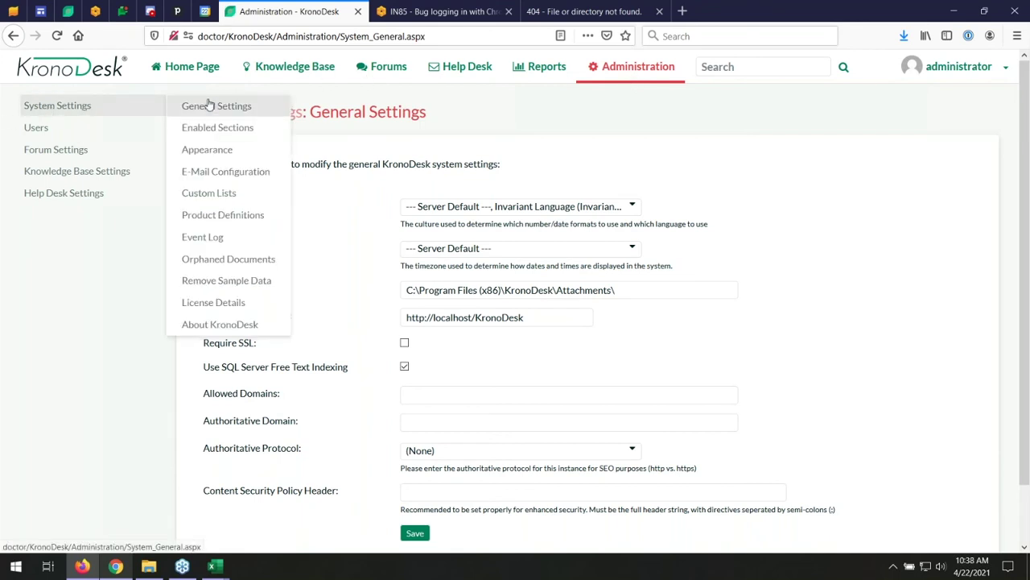
mouse_move(69, 198)
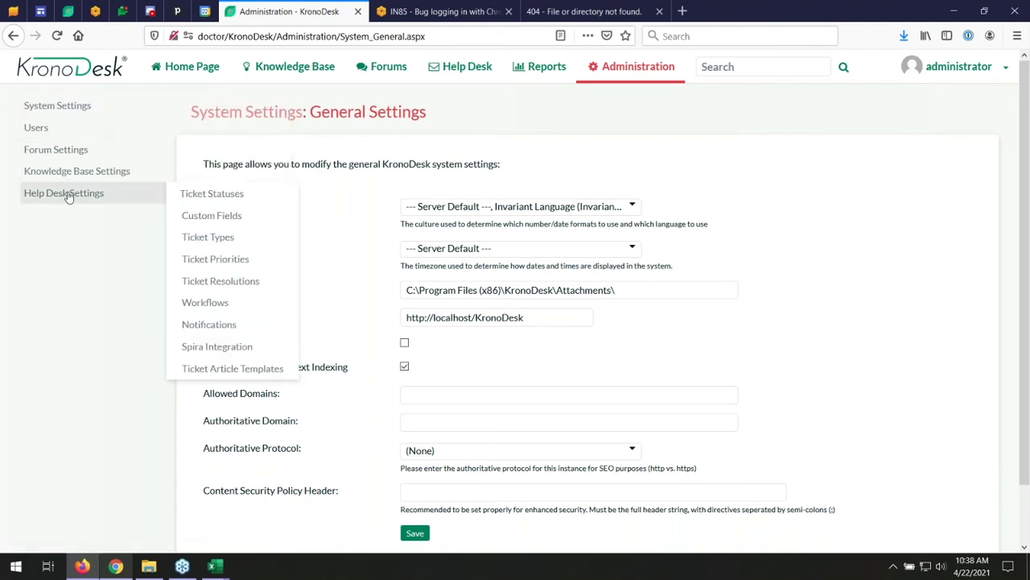
mouse_move(229, 200)
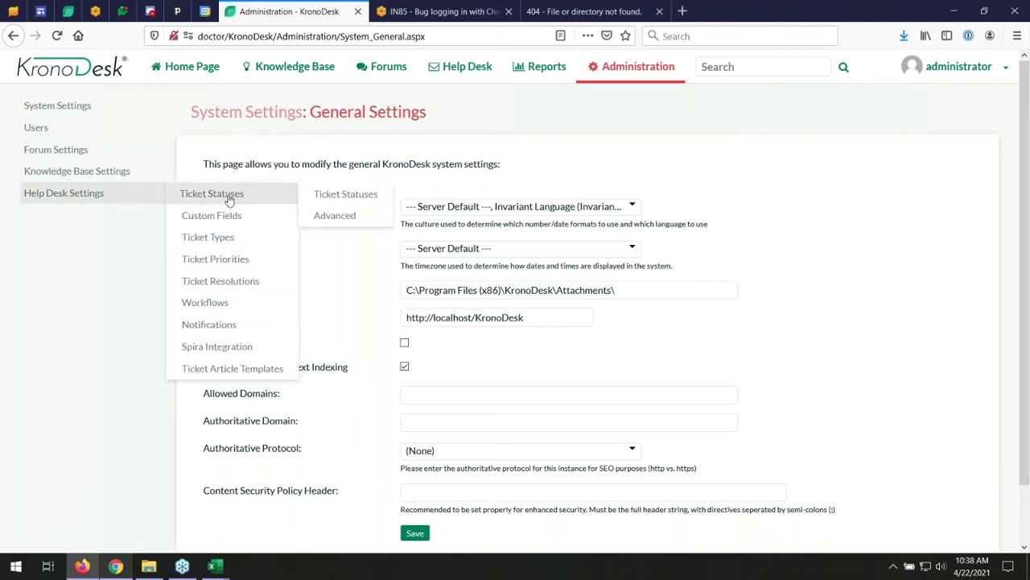
click(229, 200)
mouse_move(150, 196)
mouse_move(260, 198)
click(326, 197)
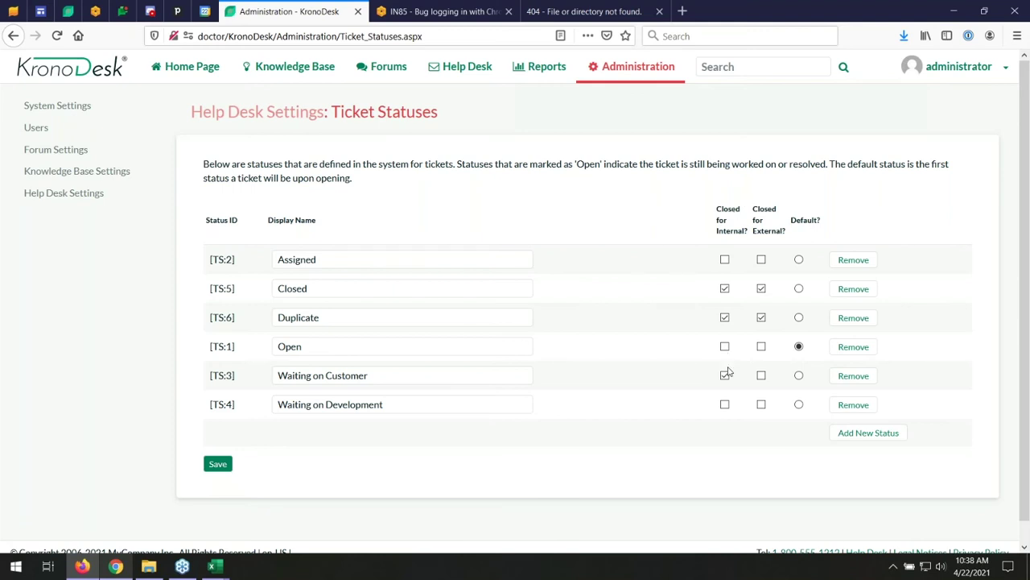
mouse_move(42, 129)
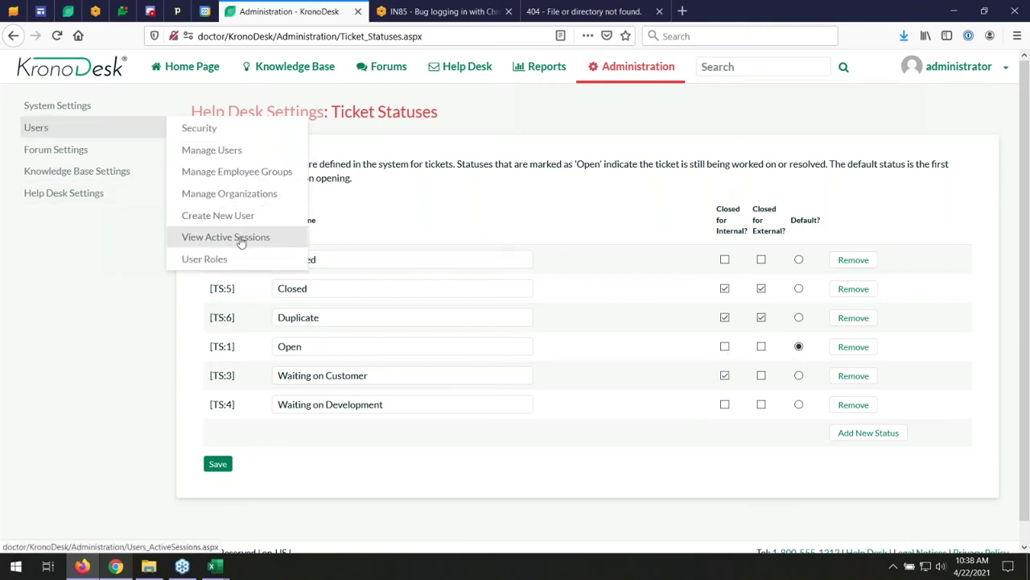
- Look over the Ticket Types and Ticket Priorities pages, then go to Custom Fields
mouse_move(82, 195)
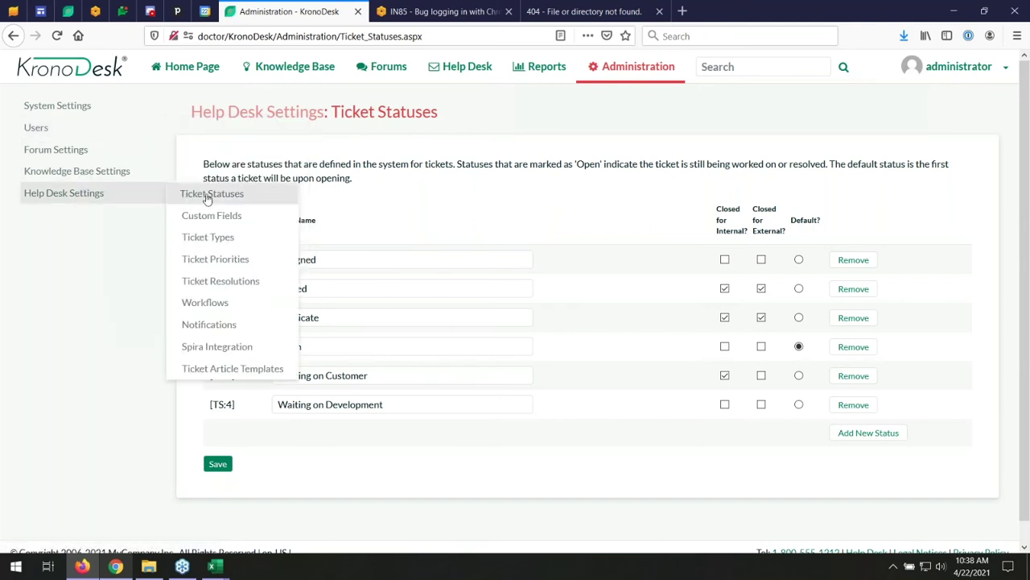
click(209, 240)
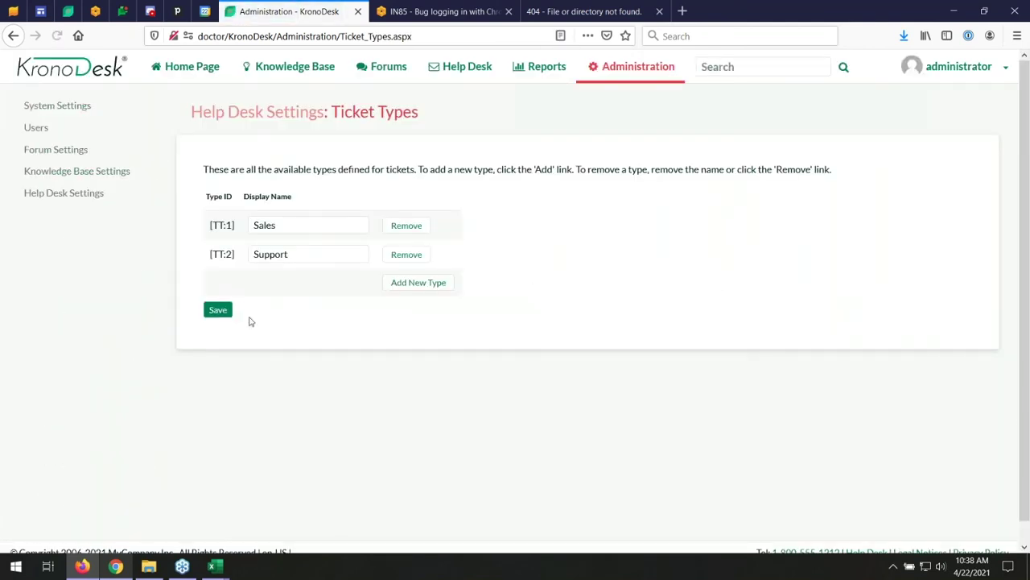
mouse_move(76, 196)
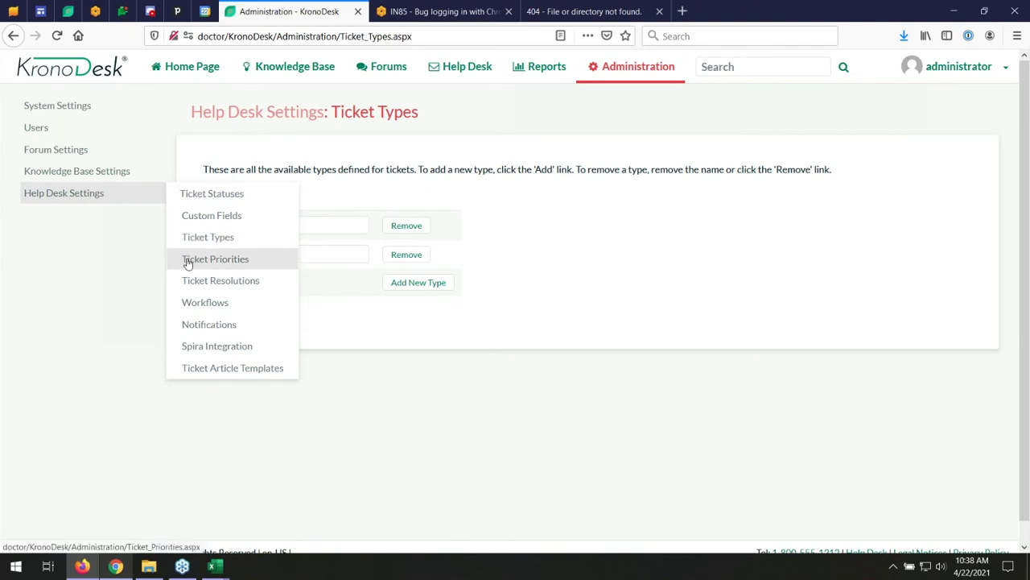
click(188, 260)
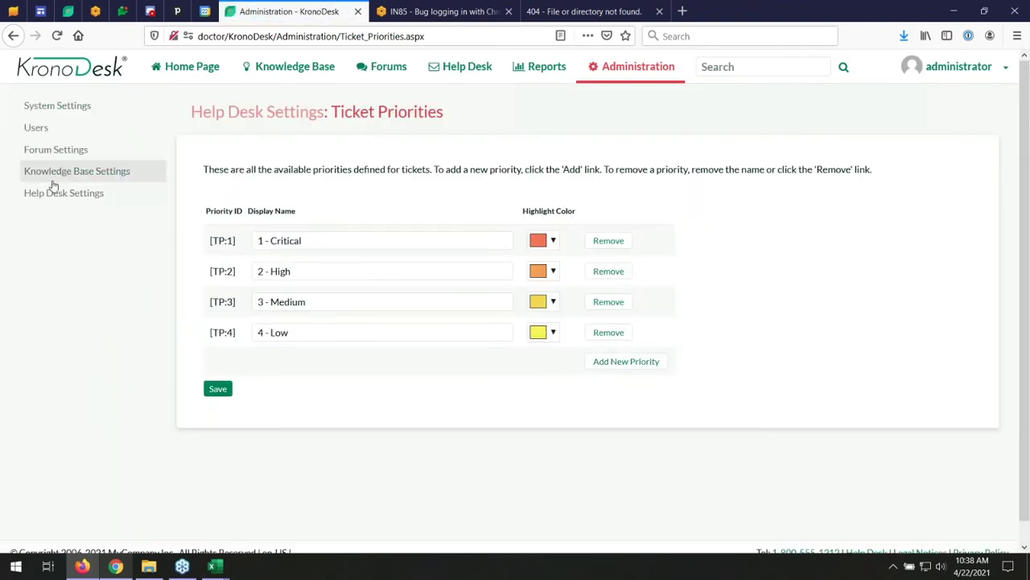
click(211, 215)
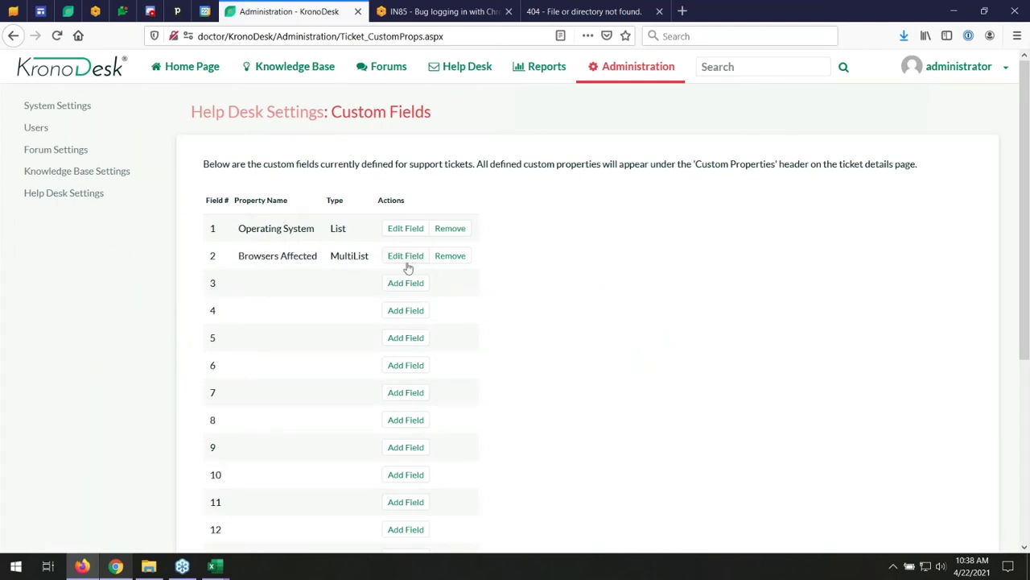
- Start a new custom field 3, try the List type and its custom lists, then cancel
click(406, 282)
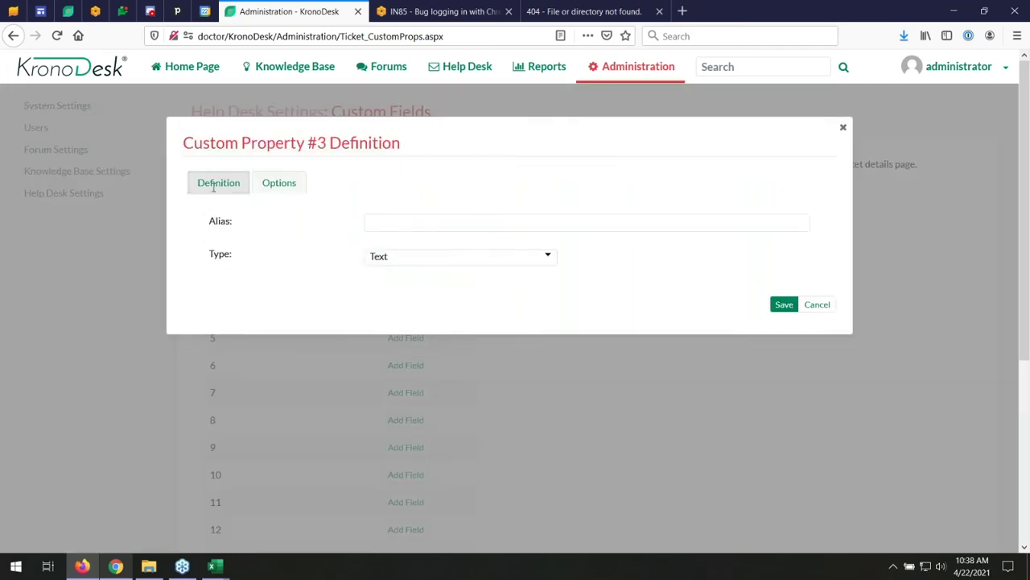
click(277, 190)
click(226, 184)
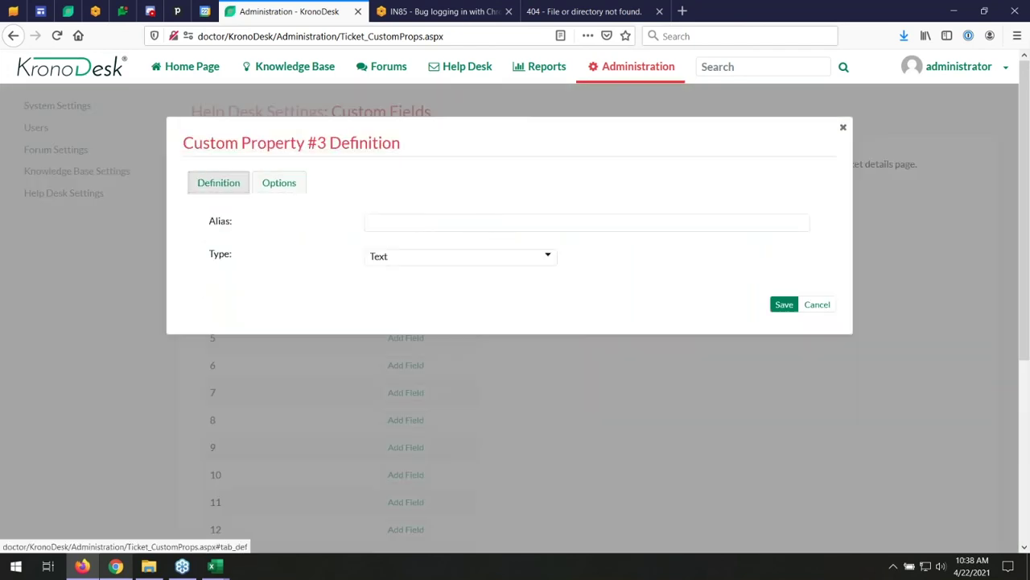
click(404, 259)
click(406, 405)
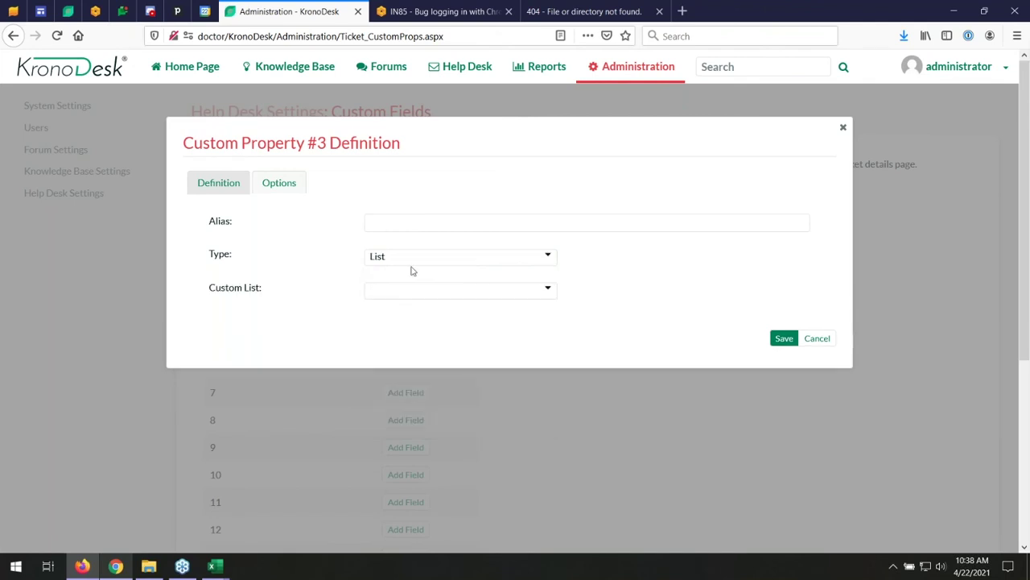
click(399, 290)
click(736, 305)
click(824, 339)
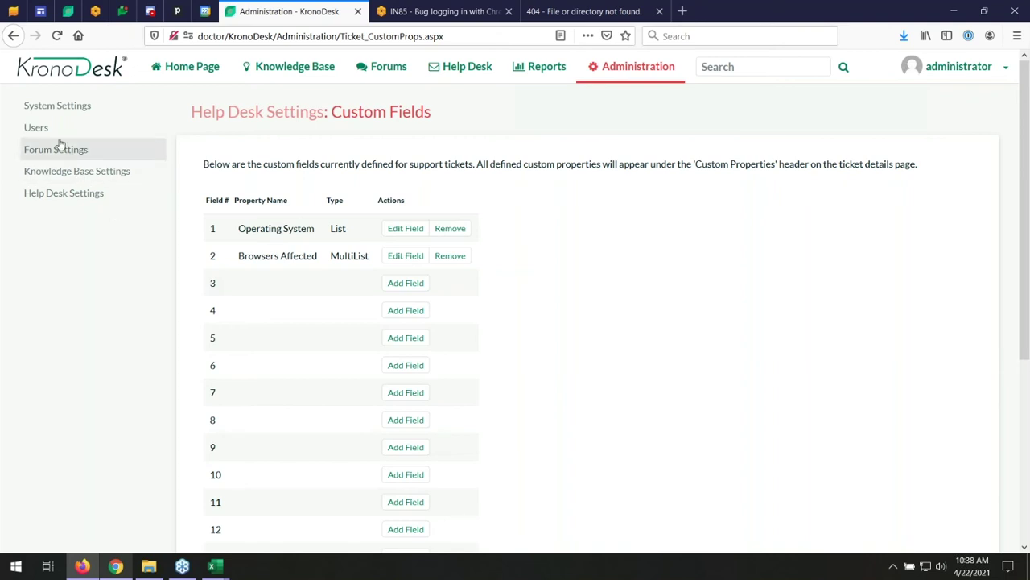
- Open the Workflows settings and view the steps of the Default Workflow
mouse_move(61, 196)
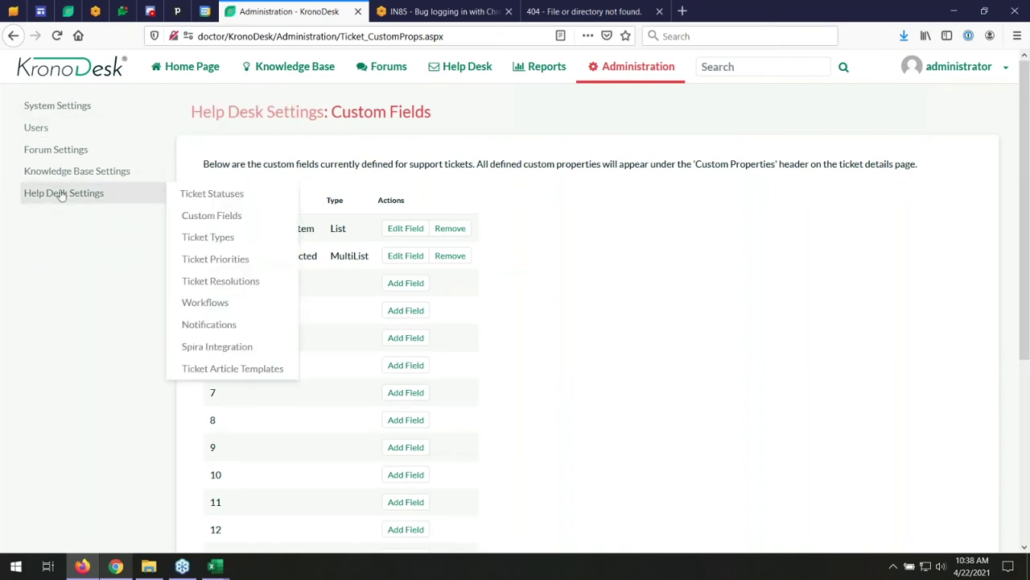
click(200, 302)
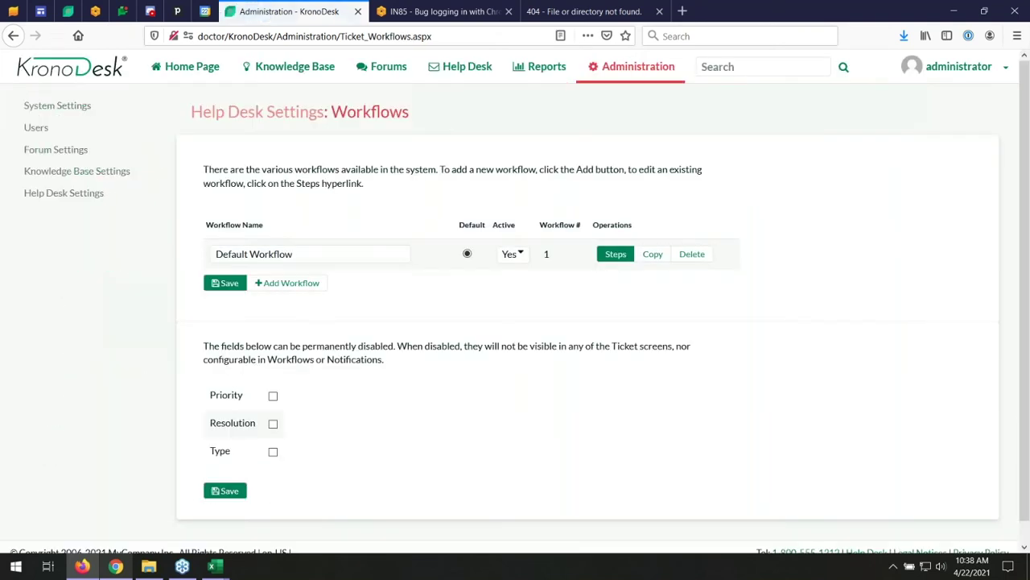
click(616, 255)
click(546, 261)
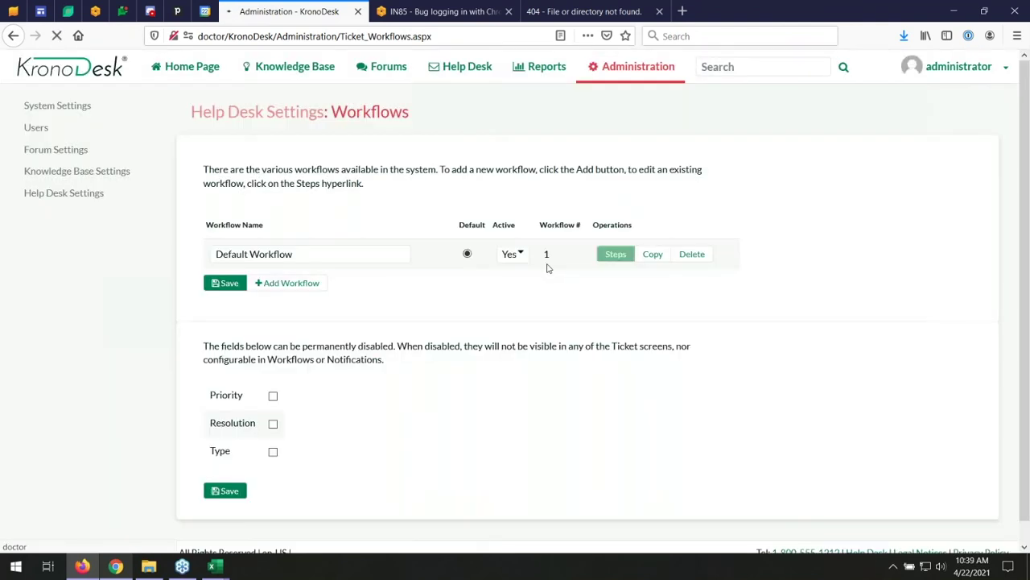
scroll(387, 348, down, 2)
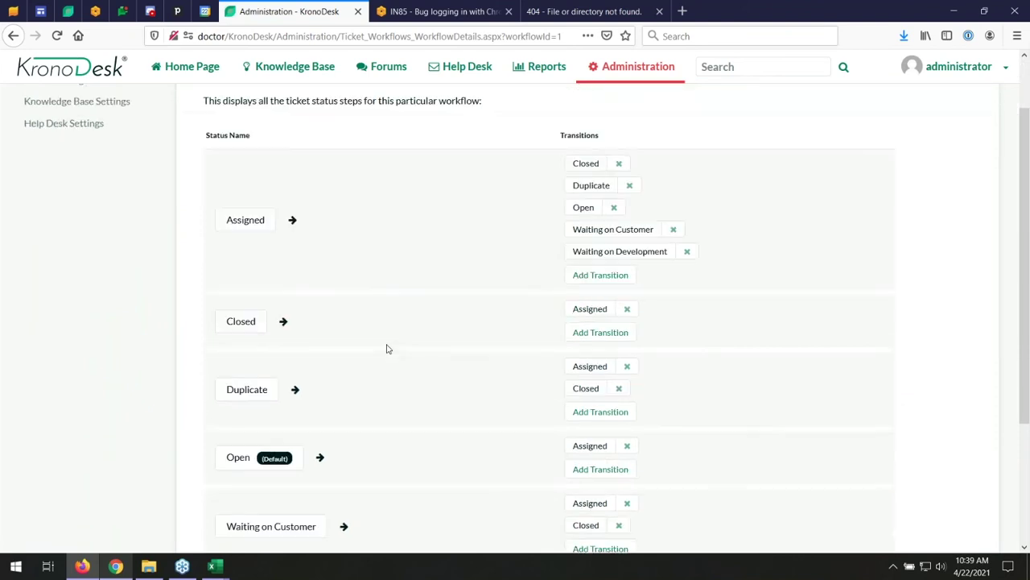
- Open the Open-to-Assigned transition, then review the Assigned step's field settings from the top
click(575, 447)
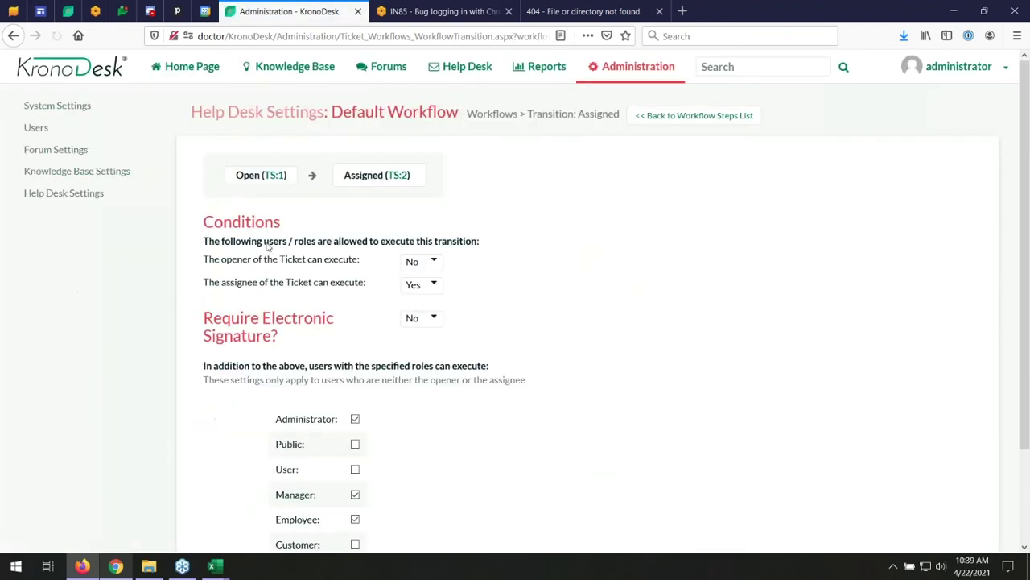
click(400, 183)
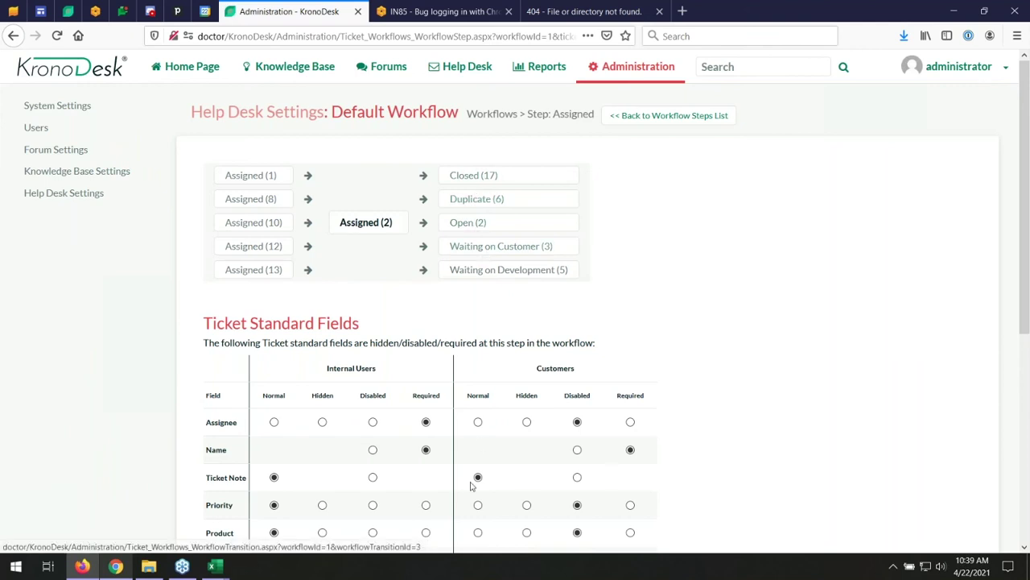
scroll(355, 248, down, 3)
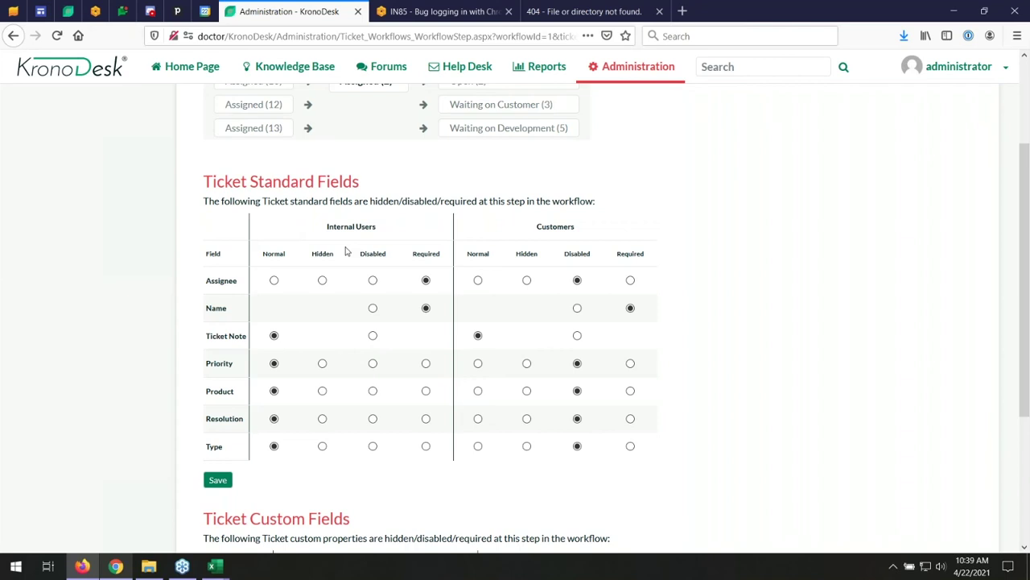
scroll(346, 252, up, 3)
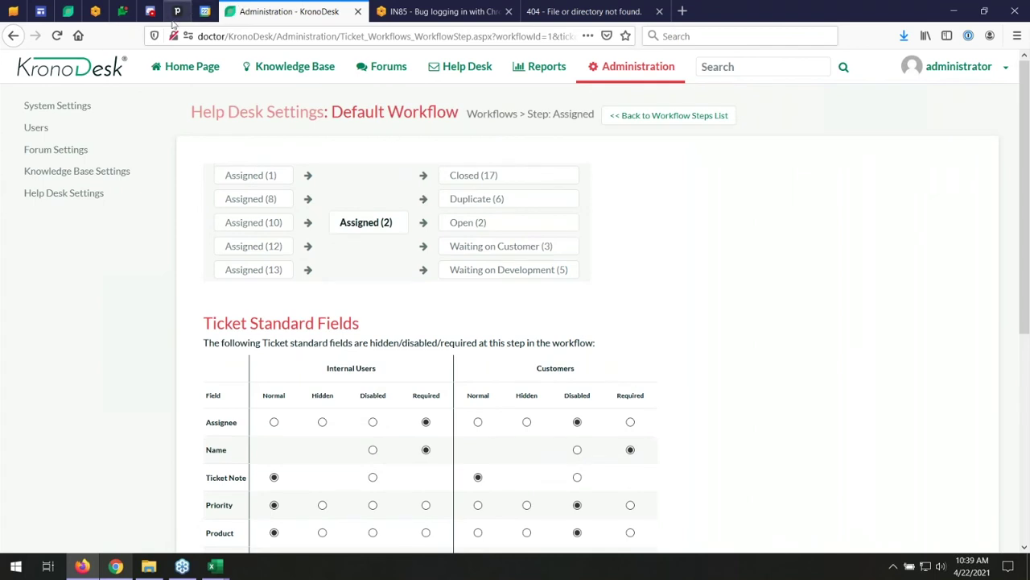
mouse_move(111, 133)
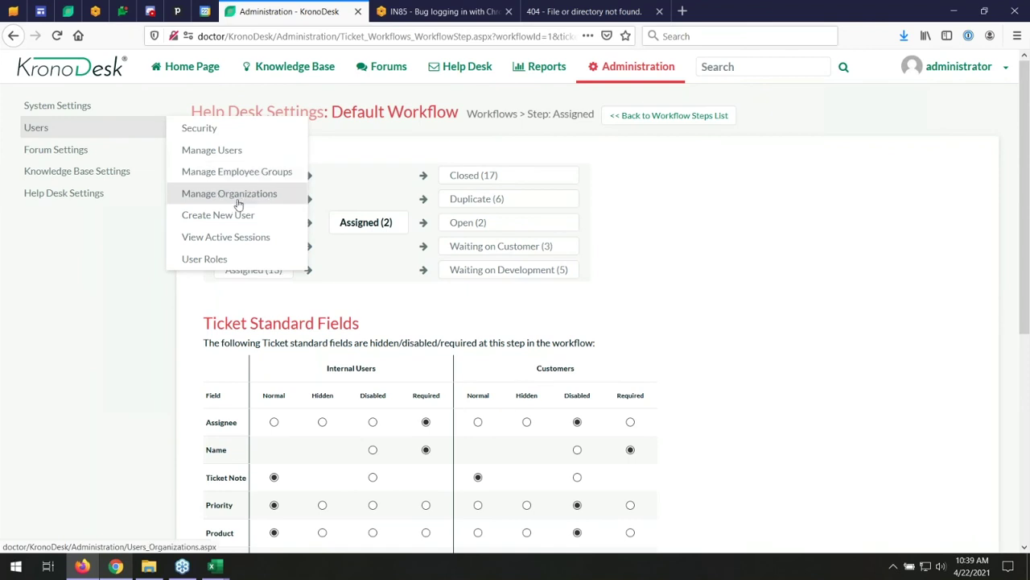
- Open Manage Employee Groups and edit Library Web Portal Support to see its product and two members
click(210, 173)
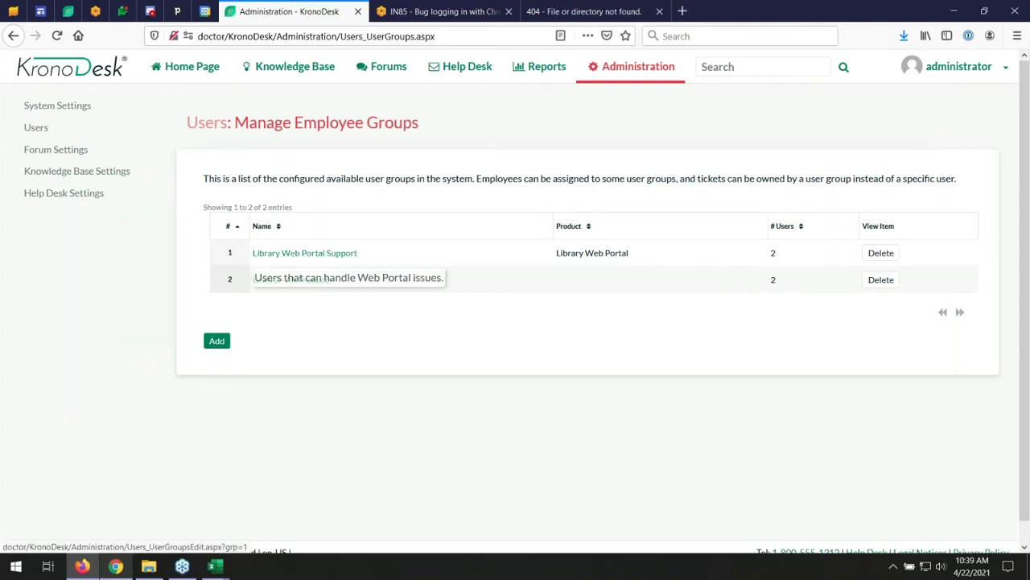
click(274, 255)
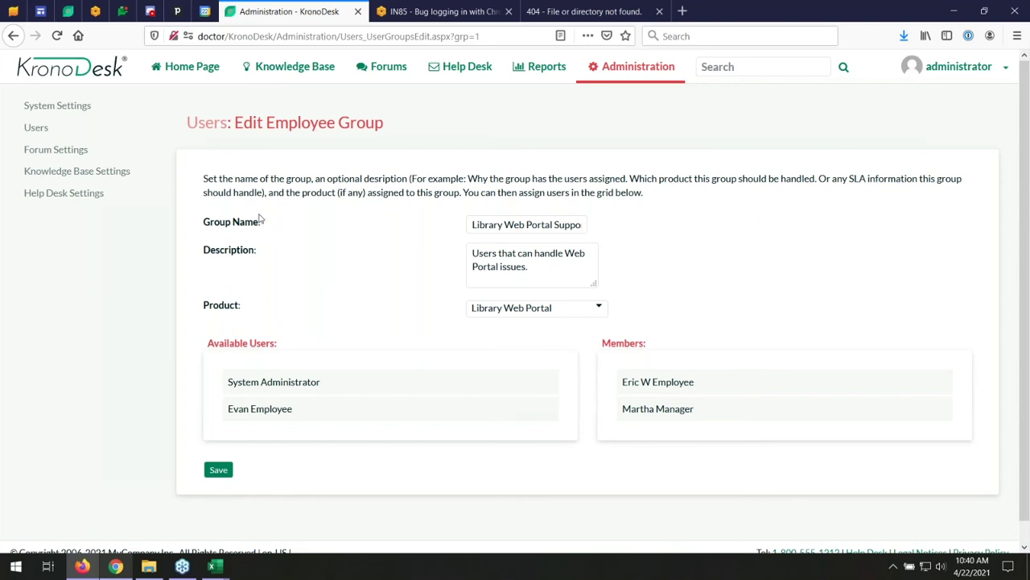
mouse_move(101, 105)
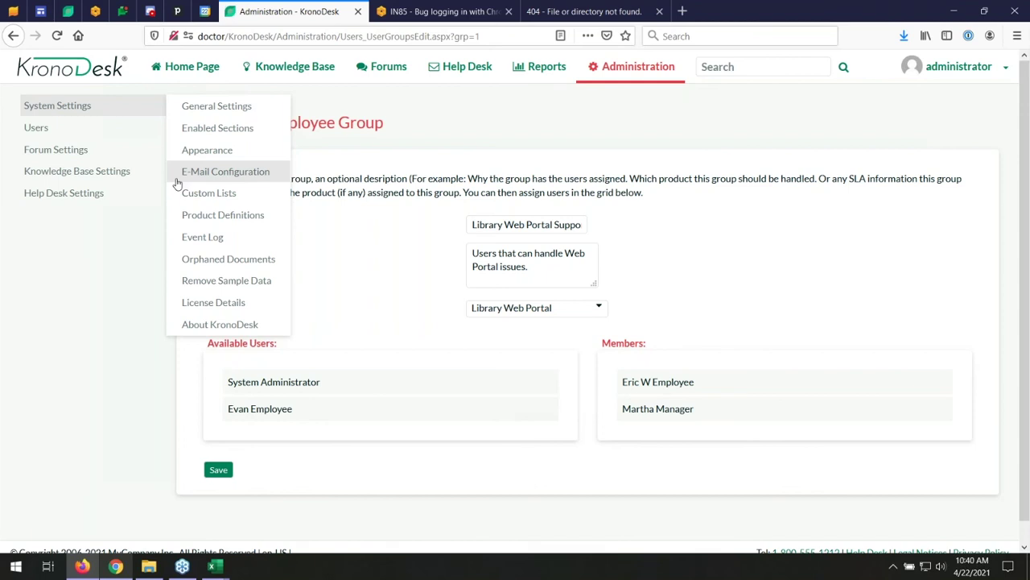
- Open Initech Corp. from Manage Organizations and scroll through its contact details and customers
mouse_move(153, 129)
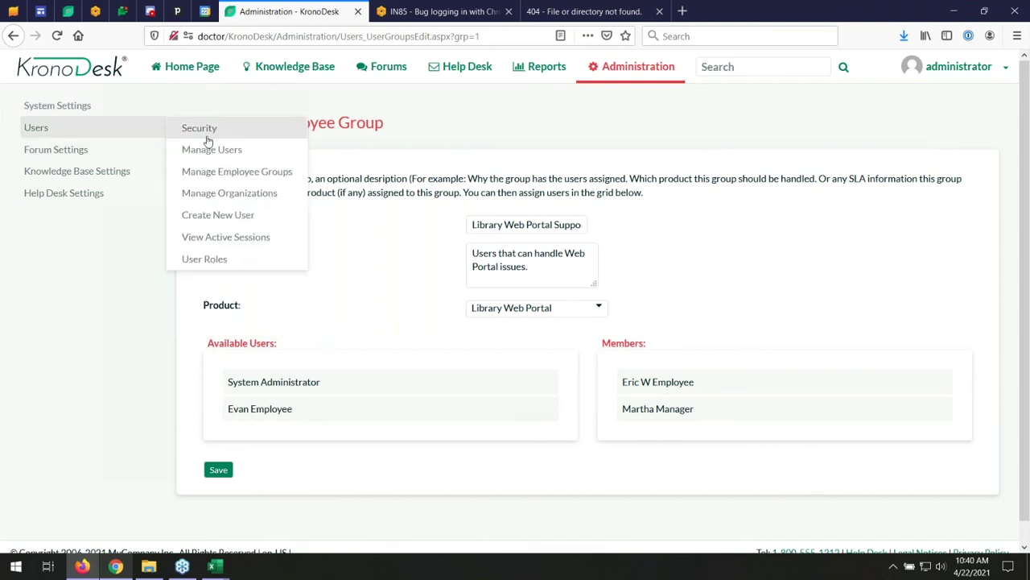
click(223, 194)
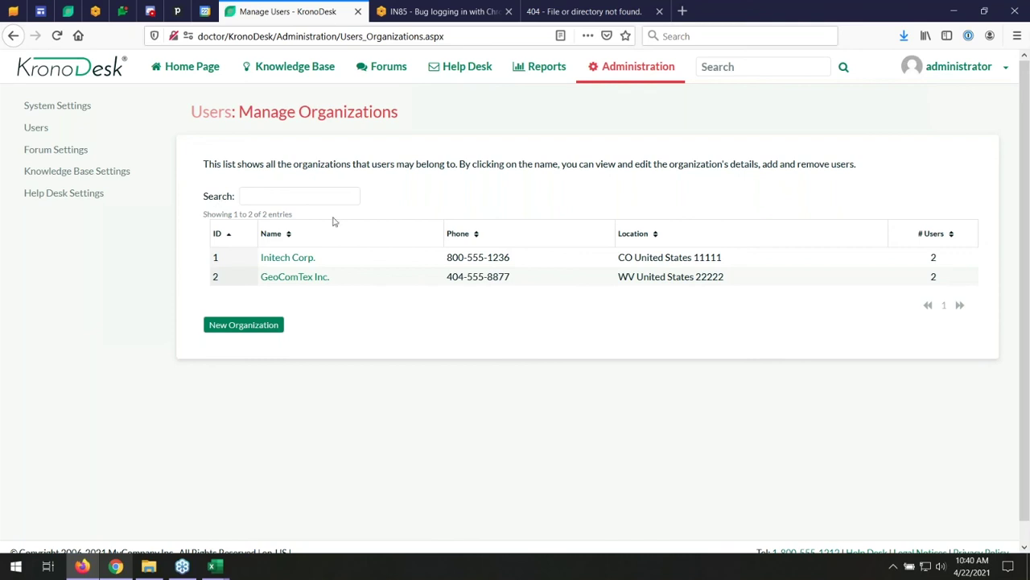
click(295, 259)
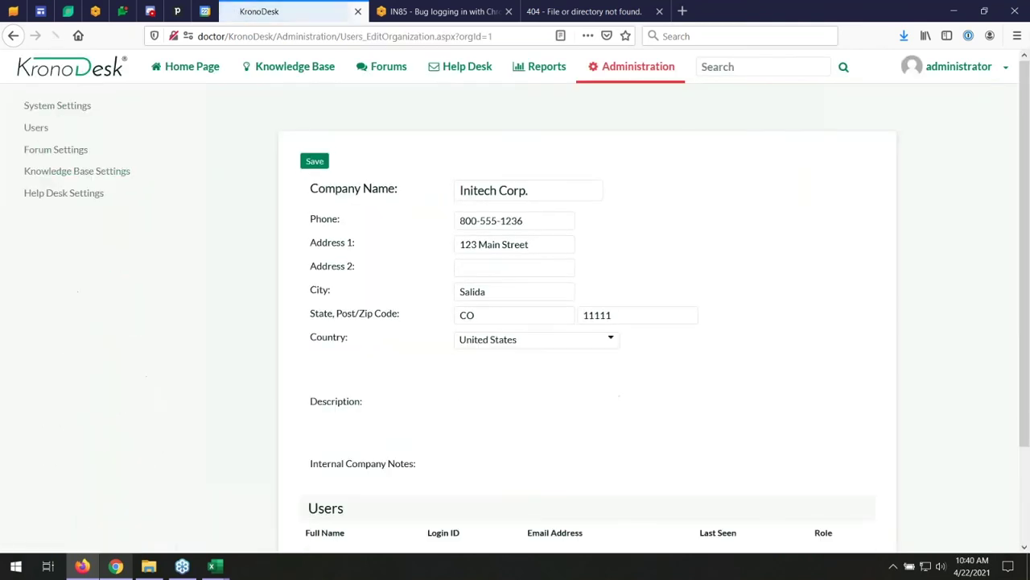
scroll(409, 274, down, 1)
scroll(409, 273, down, 5)
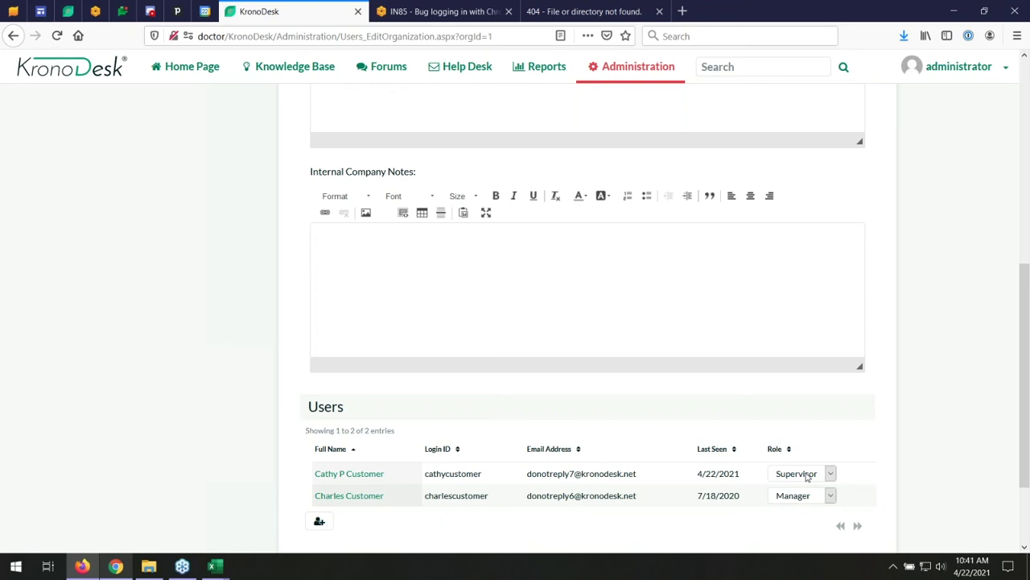
scroll(621, 423, up, 5)
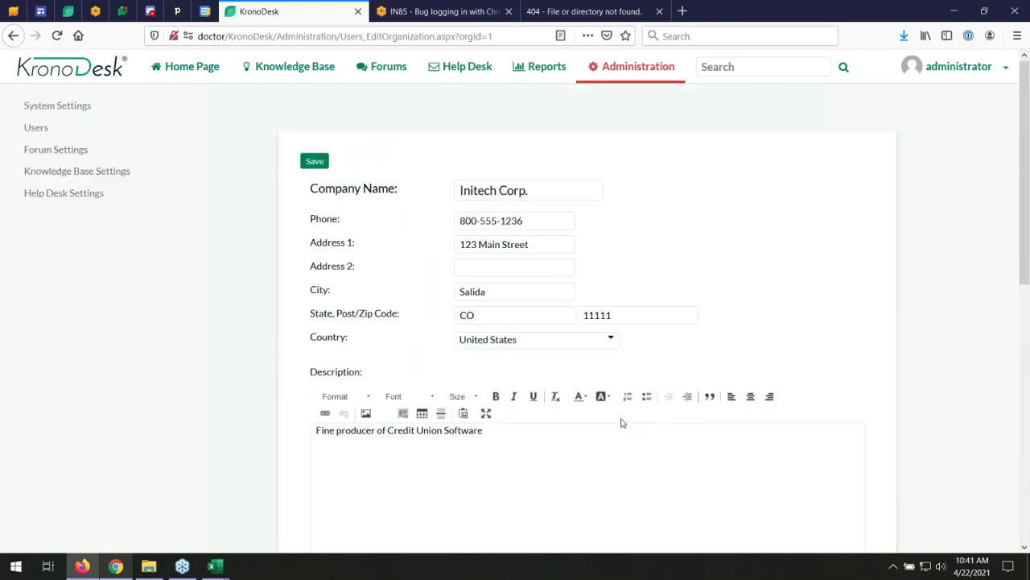
mouse_move(154, 191)
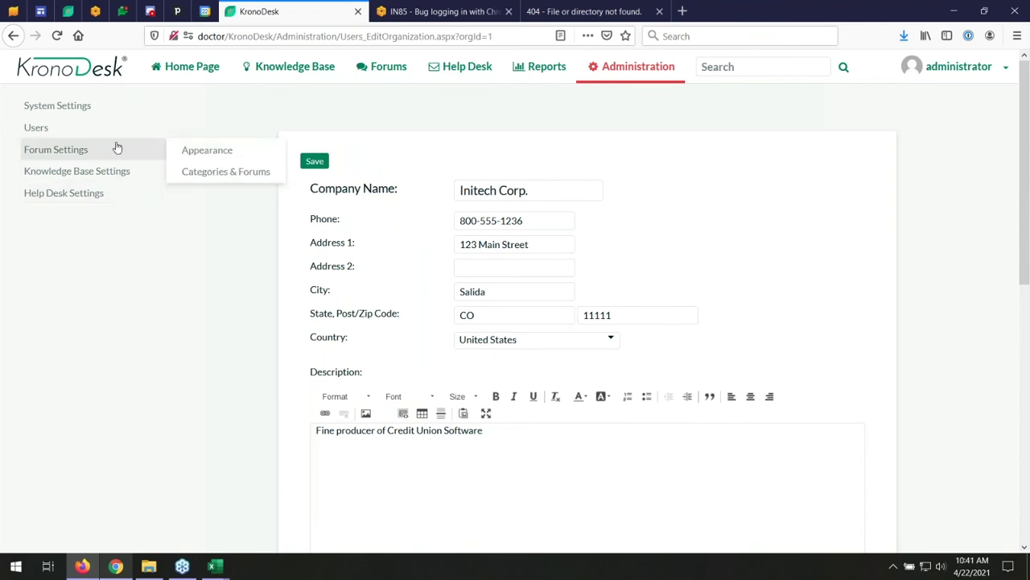
mouse_move(104, 132)
mouse_move(116, 159)
mouse_move(142, 120)
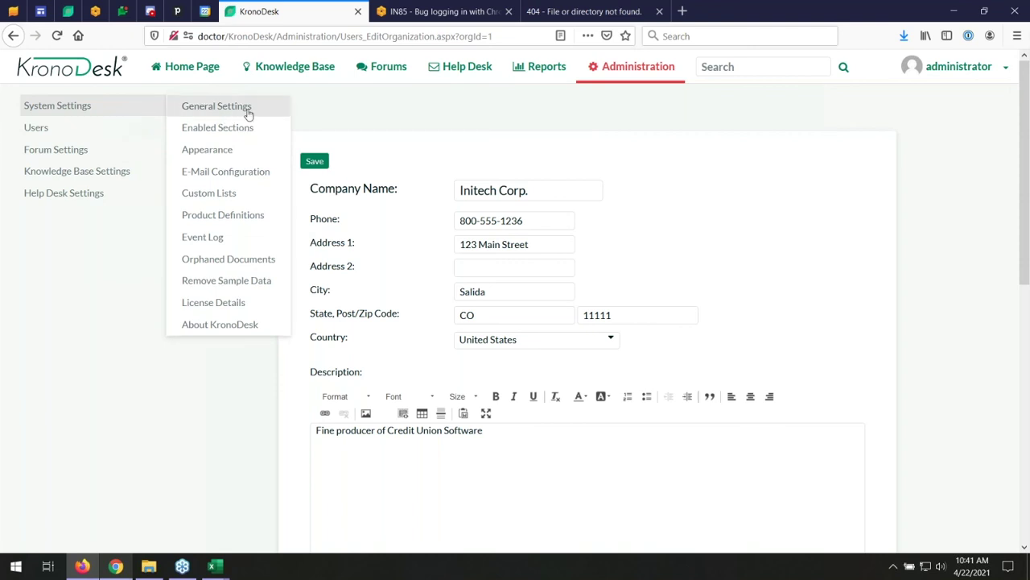
- Open Appearance settings, scroll through the Branding tab's company details, then return to the Appearance tab
click(208, 149)
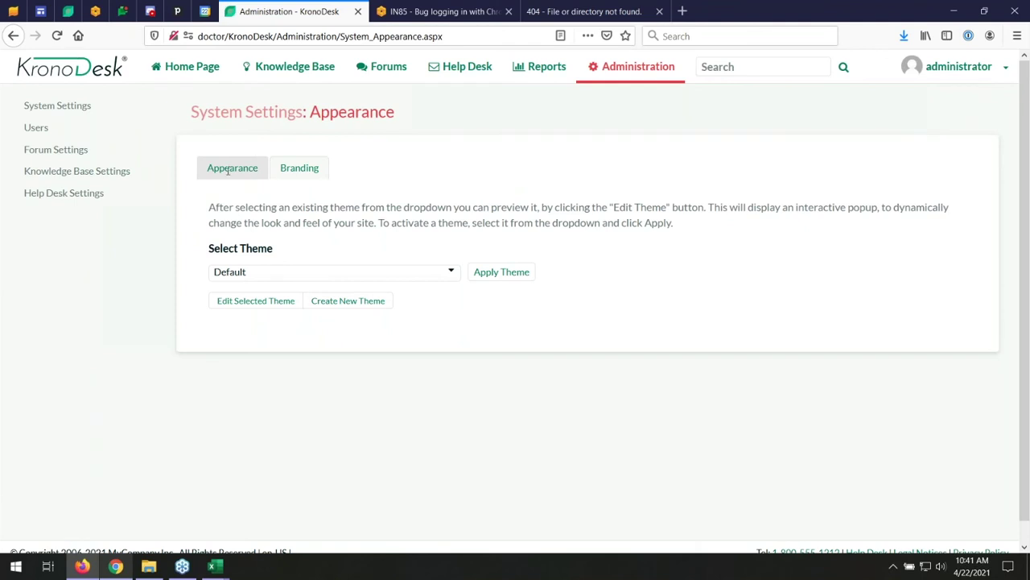
click(296, 170)
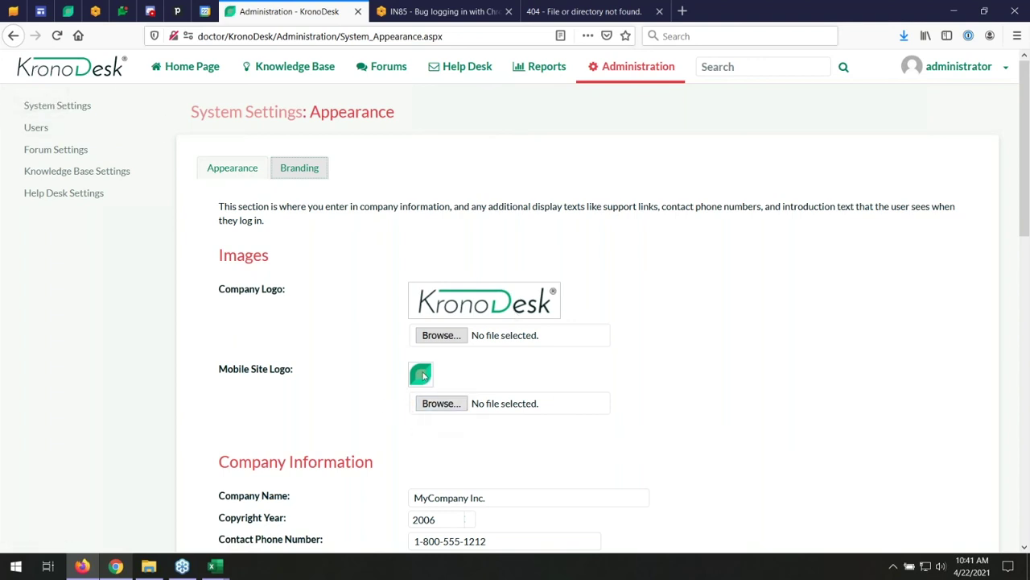
scroll(360, 374, down, 3)
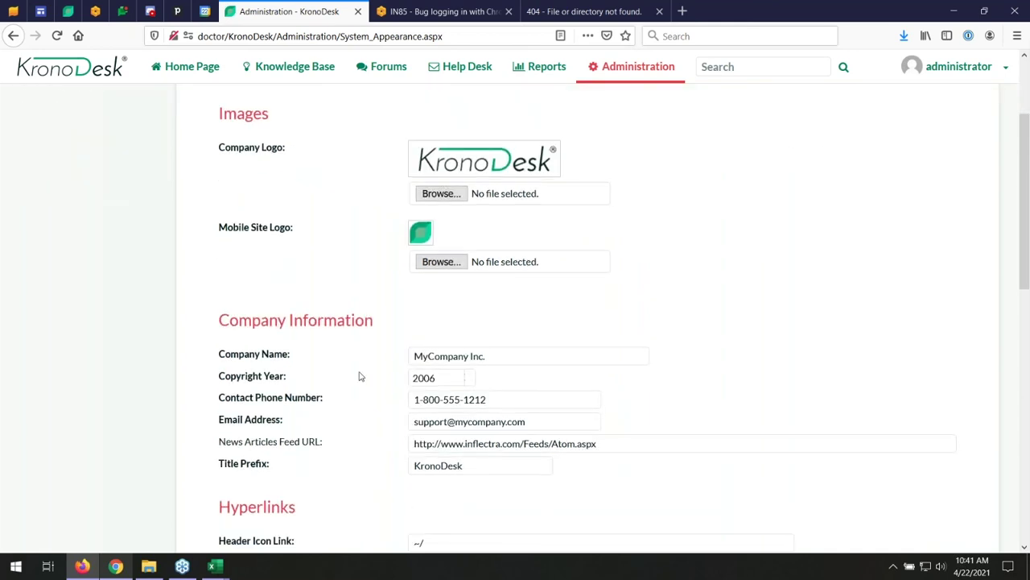
scroll(360, 376, down, 3)
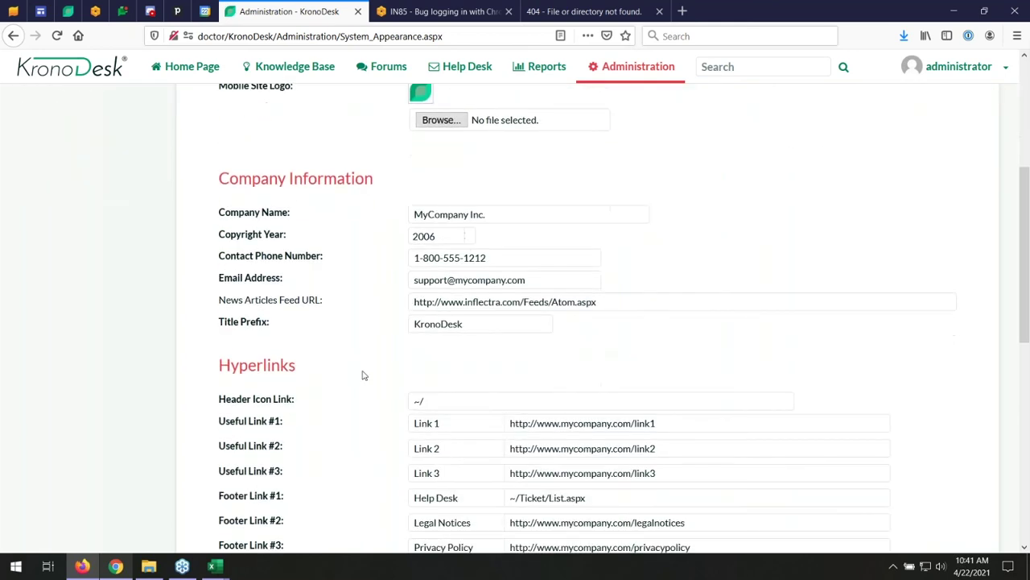
scroll(309, 360, down, 9)
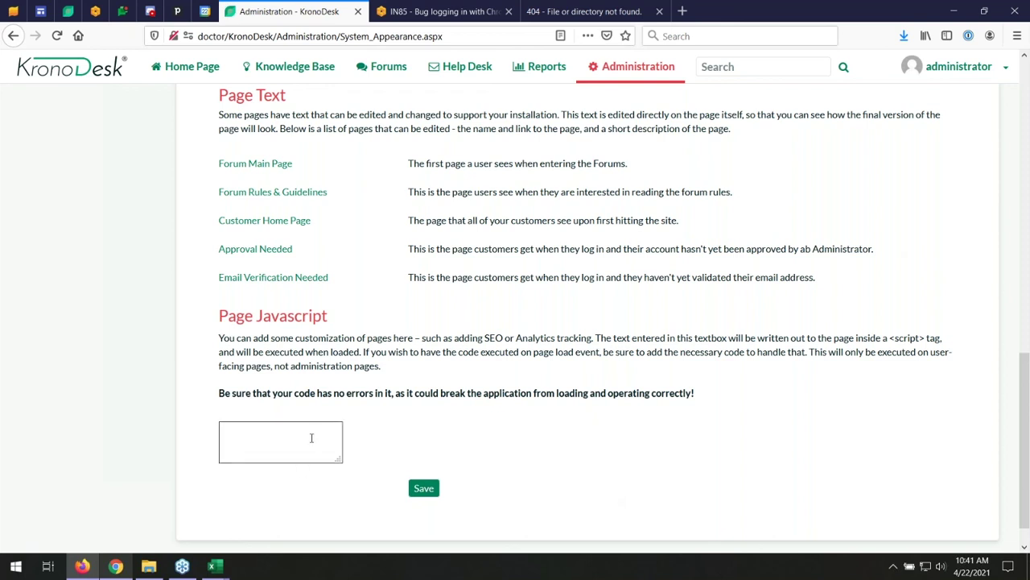
scroll(609, 444, up, 10)
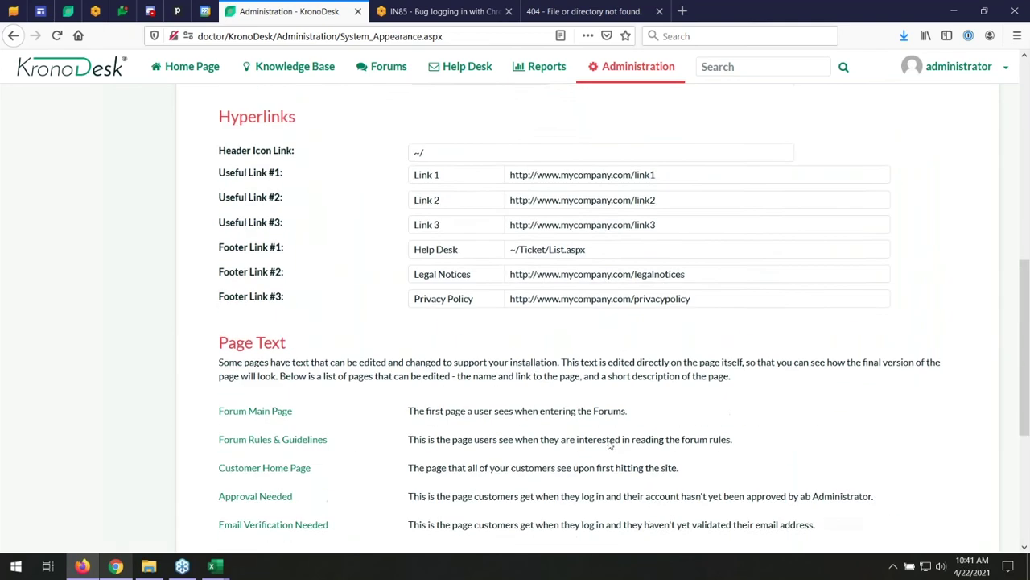
scroll(304, 308, up, 3)
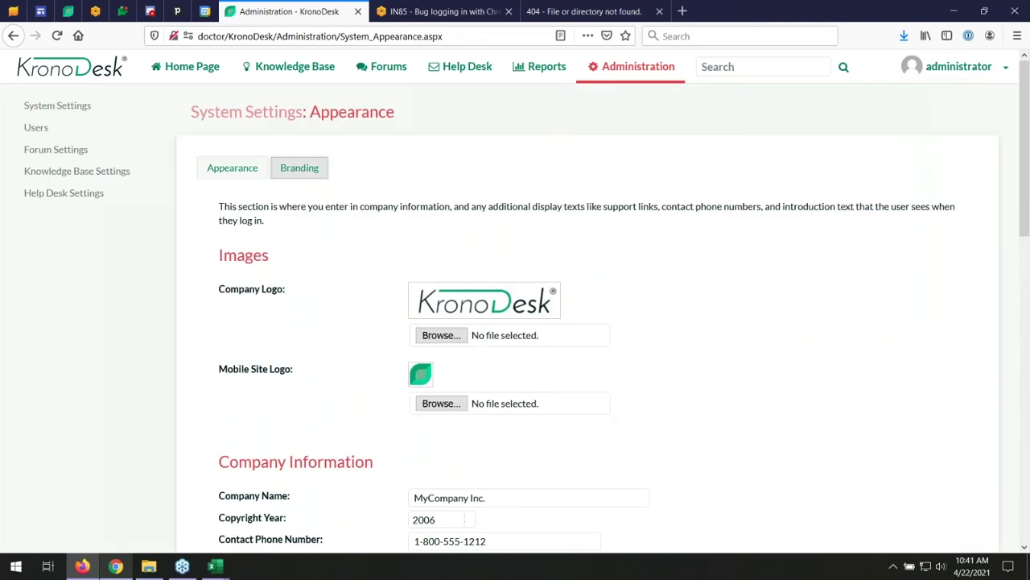
click(232, 171)
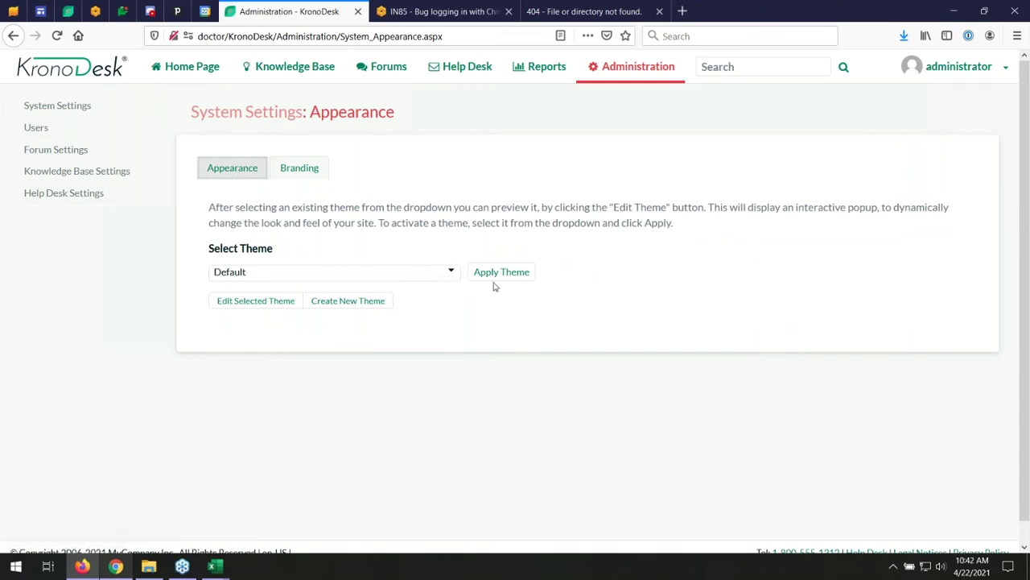
- Preview the Default theme in the theme editor and close it without saving
mouse_move(176, 132)
click(255, 302)
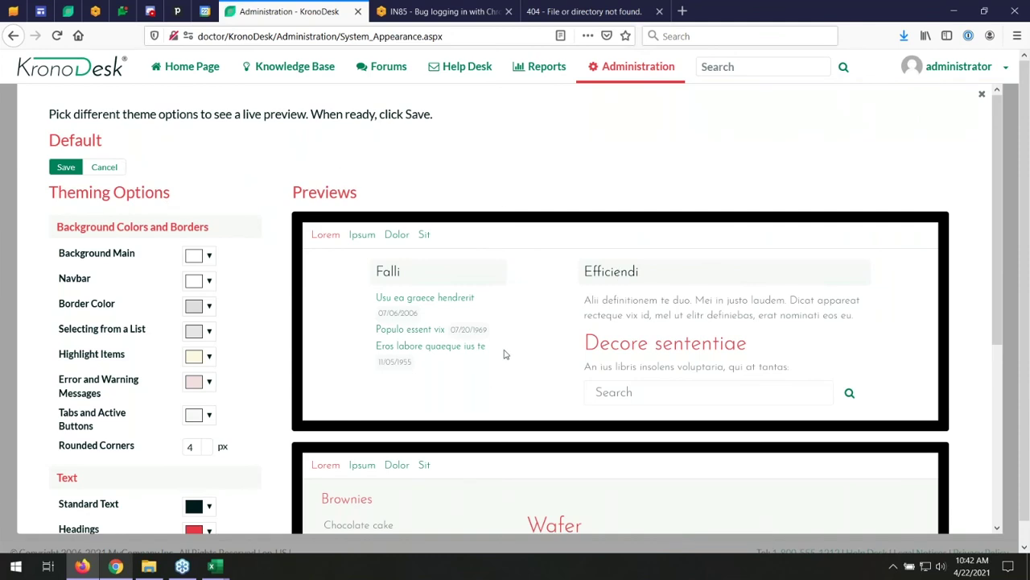
scroll(504, 358, down, 3)
scroll(506, 351, up, 4)
click(113, 169)
- Select the Inflectra theme, preview it, and close the preview without saving
click(449, 274)
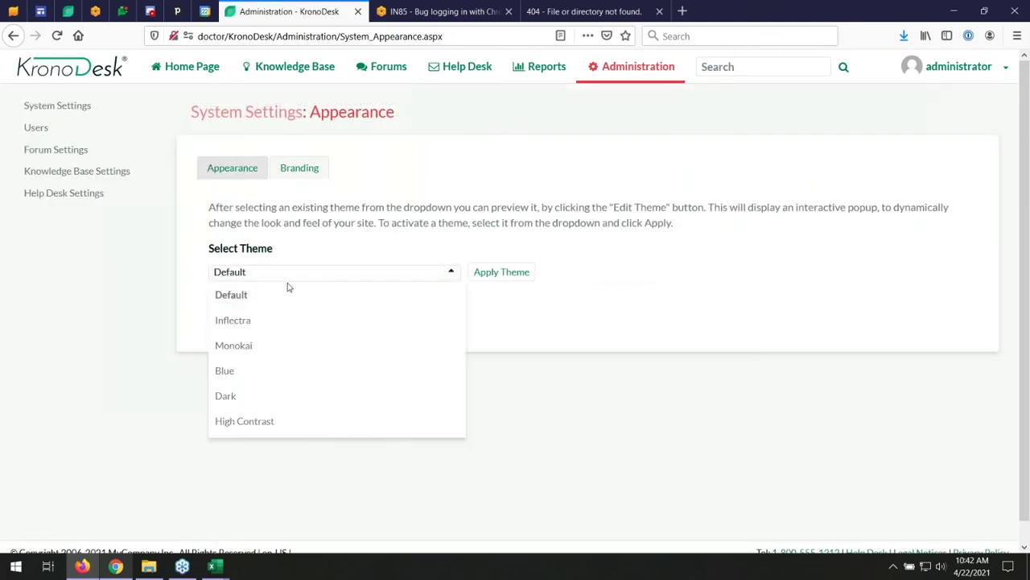
click(246, 322)
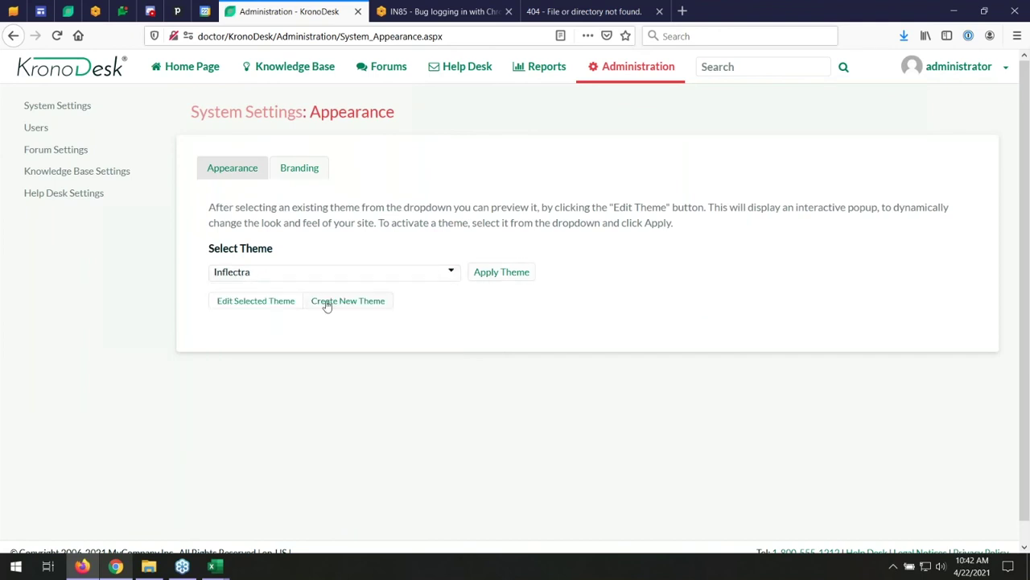
click(245, 302)
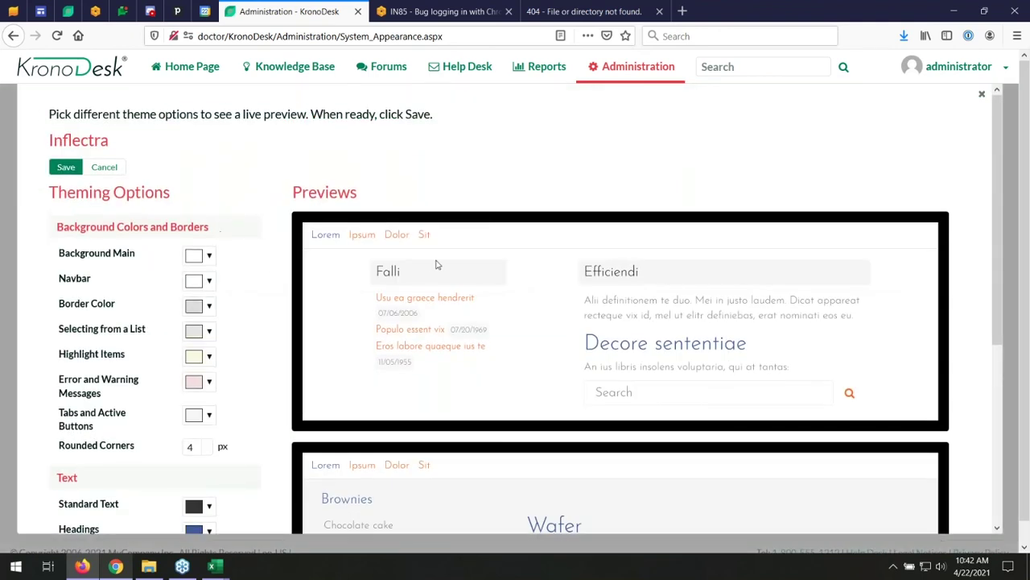
scroll(380, 378, down, 5)
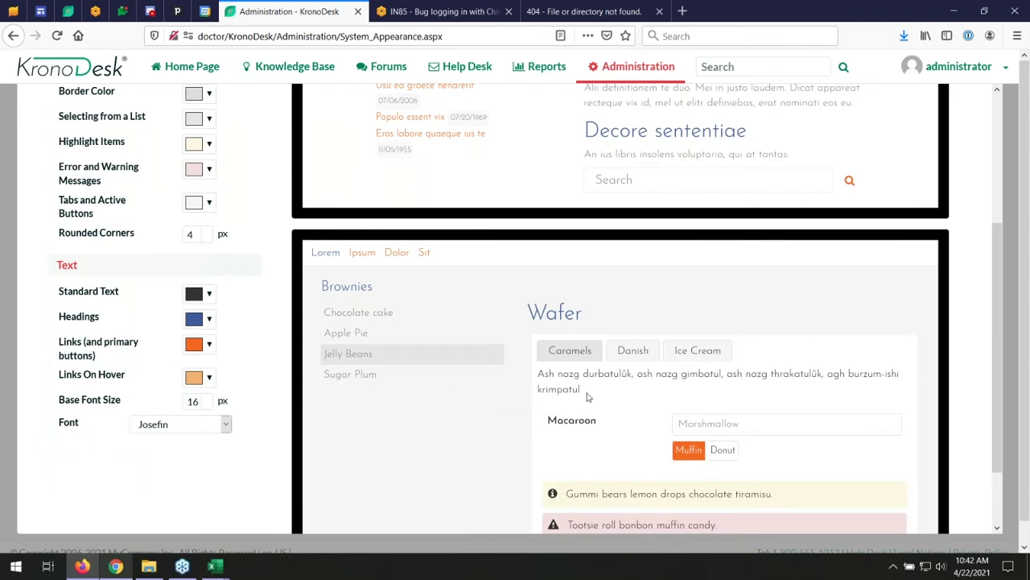
scroll(587, 394, down, 2)
scroll(588, 396, up, 7)
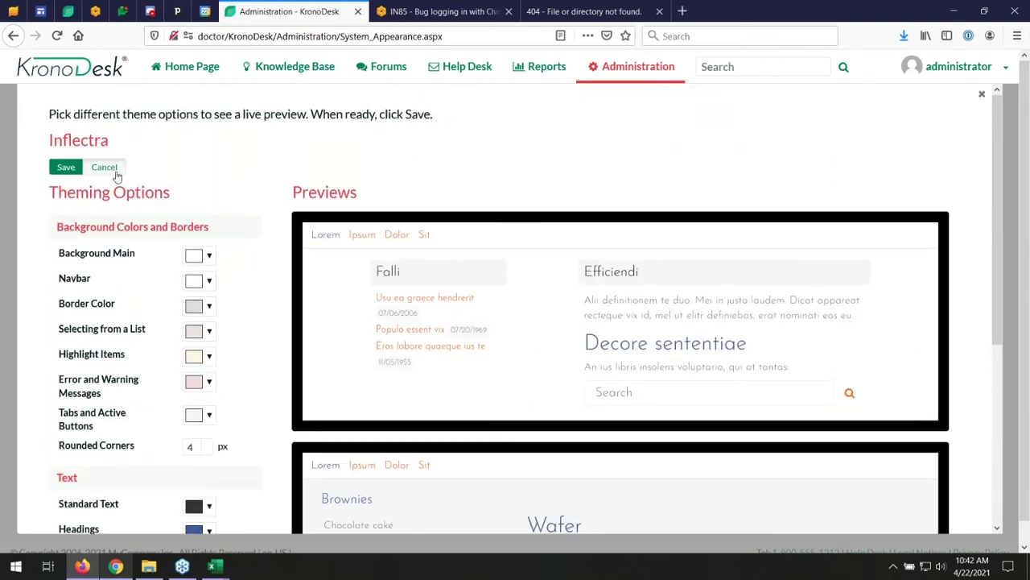
click(104, 165)
- Select the Dark theme, preview its dark color scheme, and close without saving
click(274, 276)
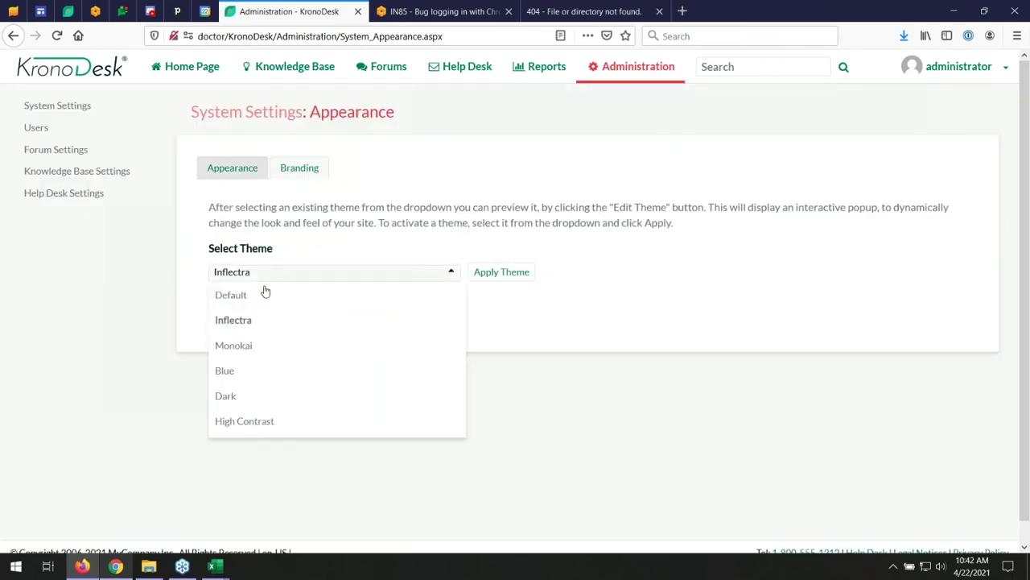
click(249, 396)
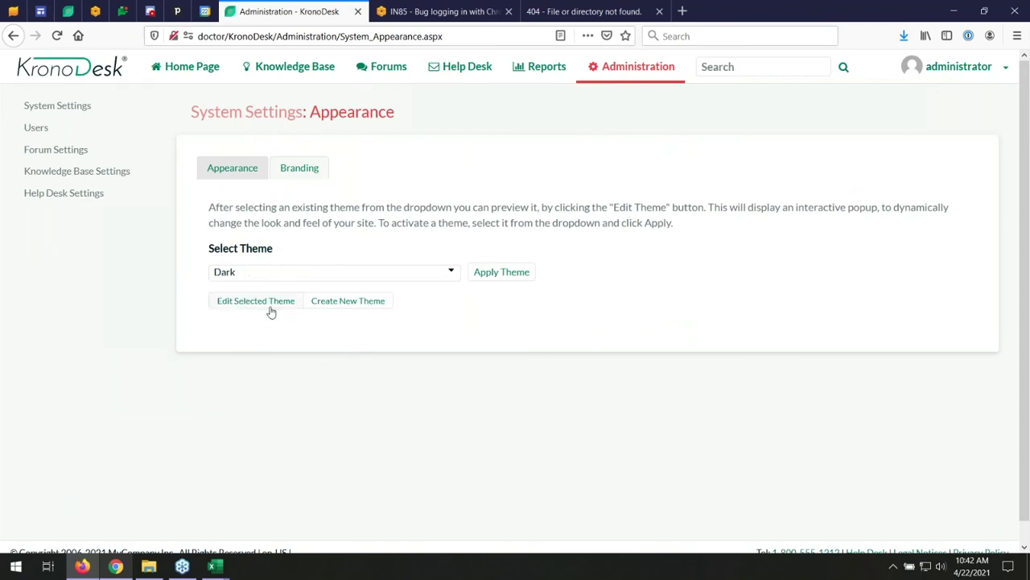
click(272, 308)
scroll(272, 311, down, 4)
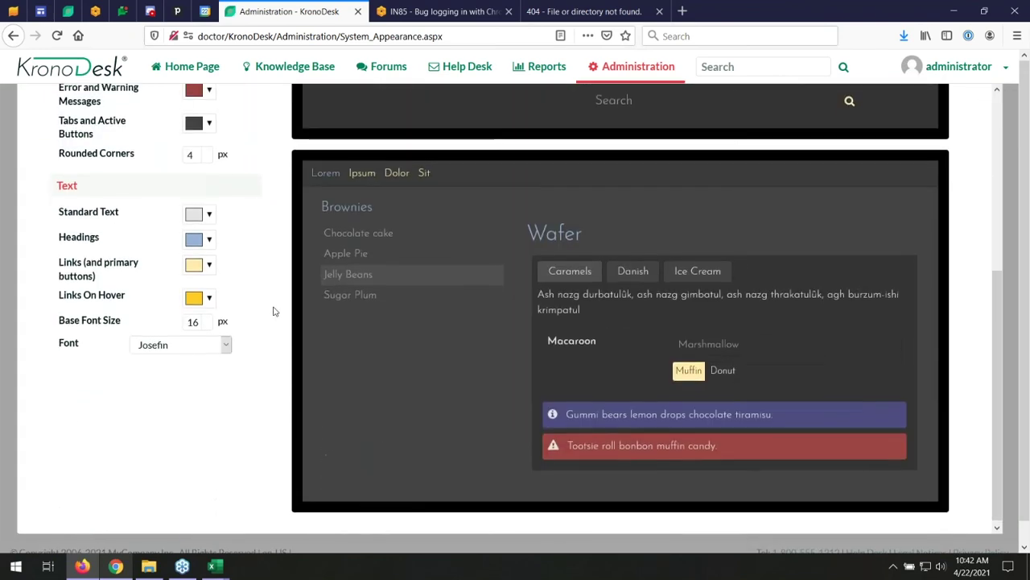
scroll(444, 353, up, 3)
scroll(445, 352, up, 3)
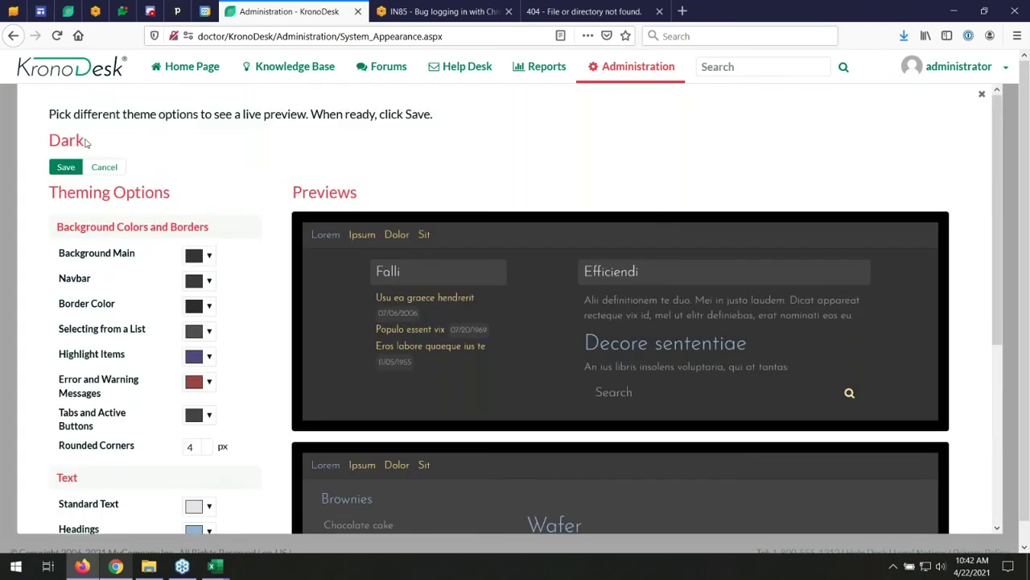
click(104, 166)
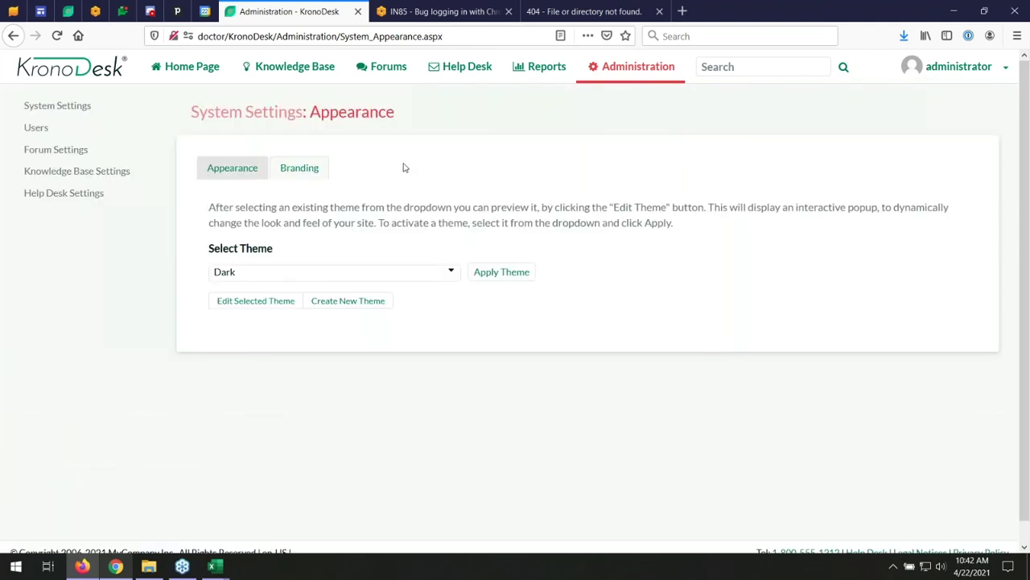